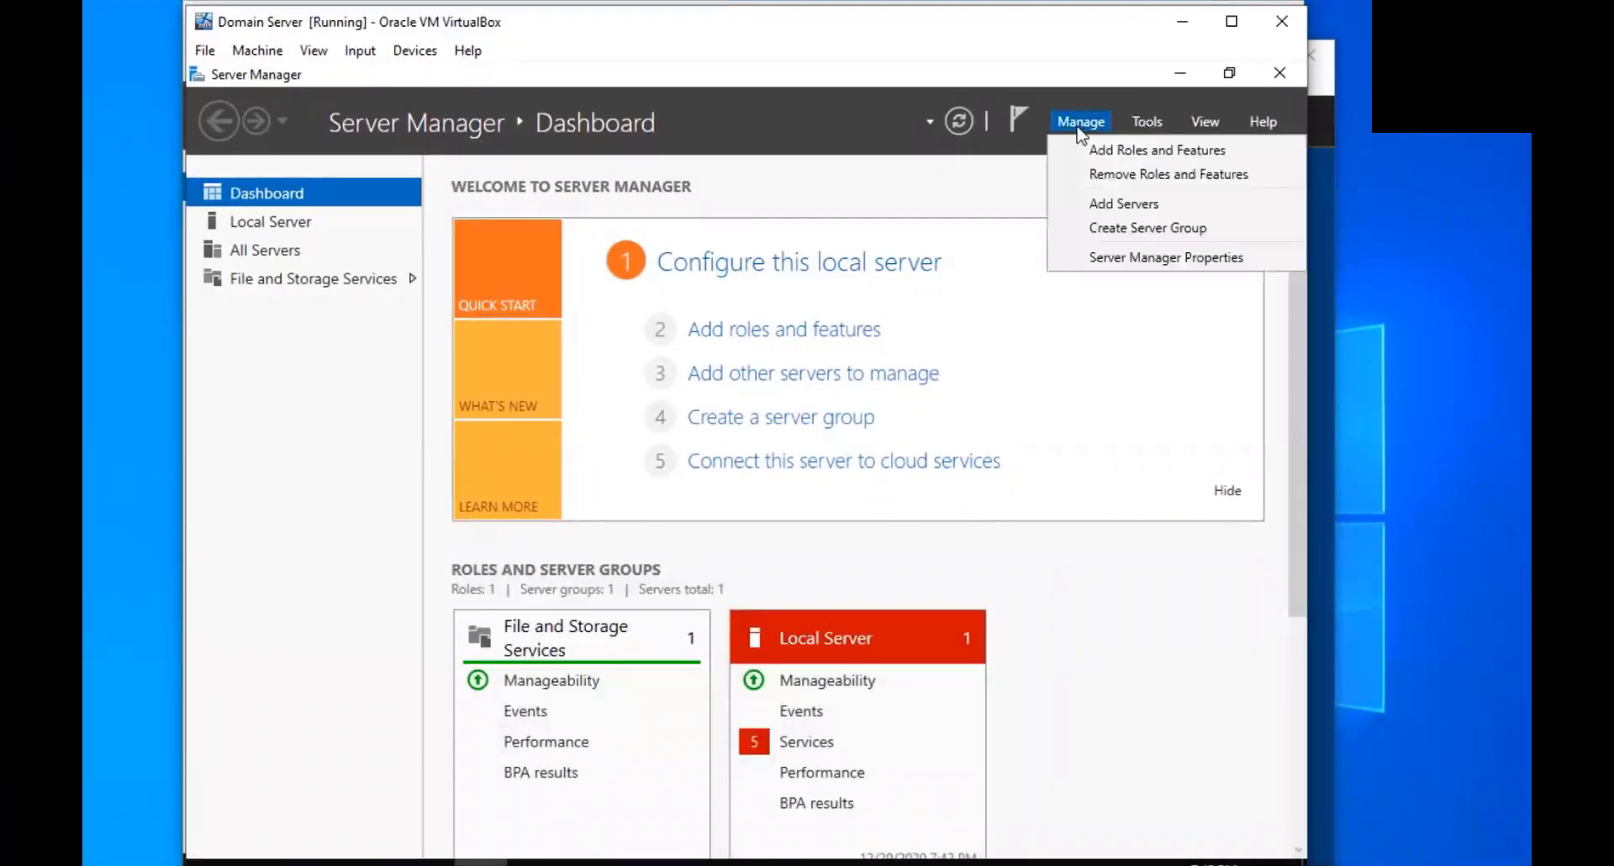
Start a role-based installation on server DC and select Active Directory Domain Services with its management tools
click(1098, 150)
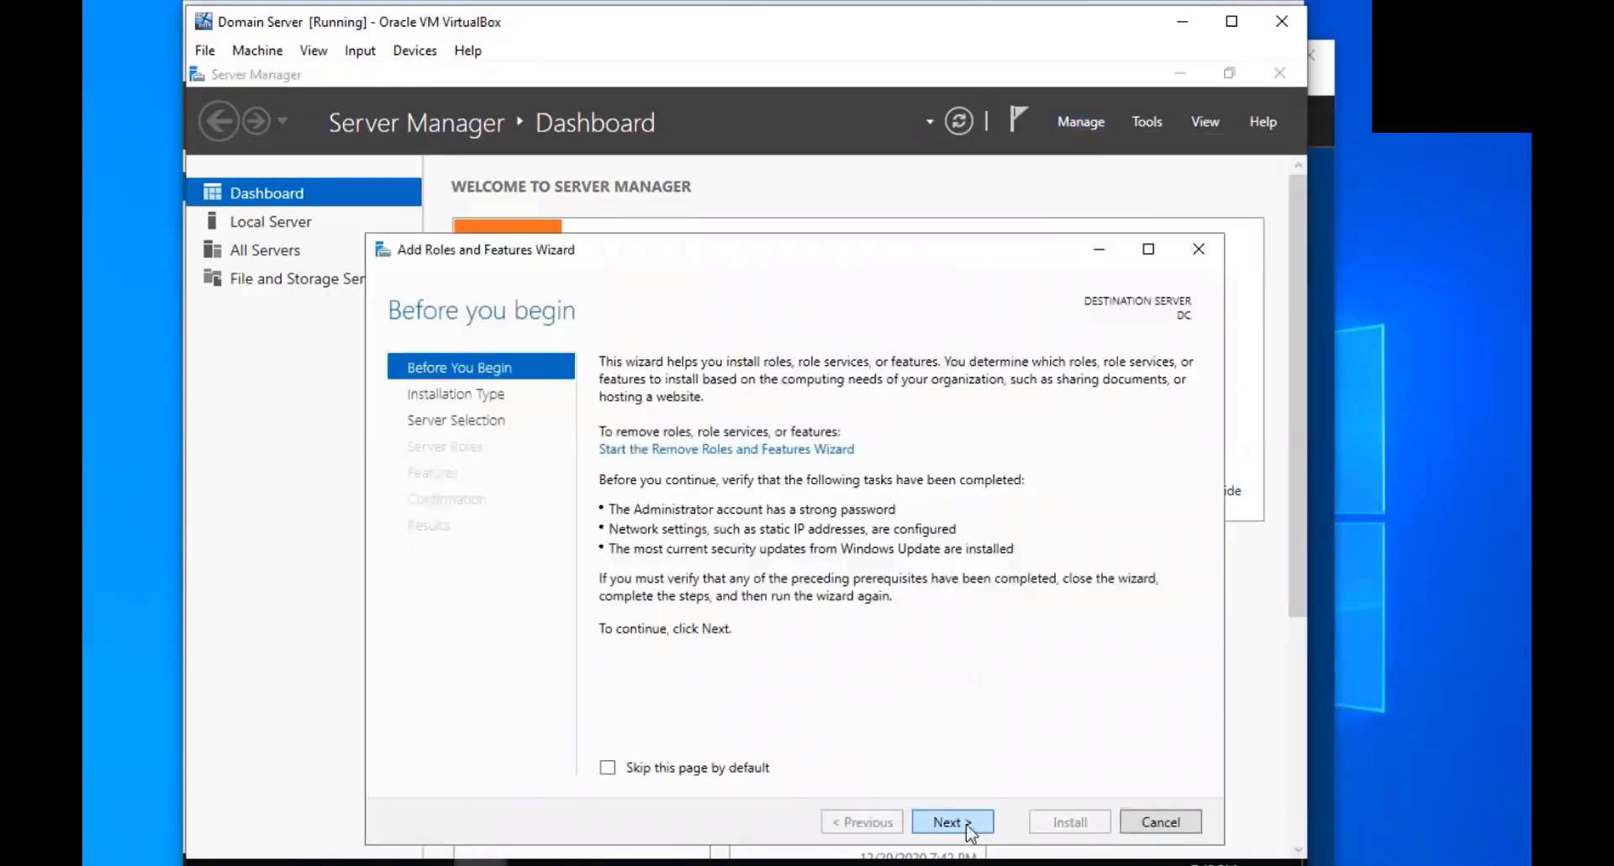
click(971, 828)
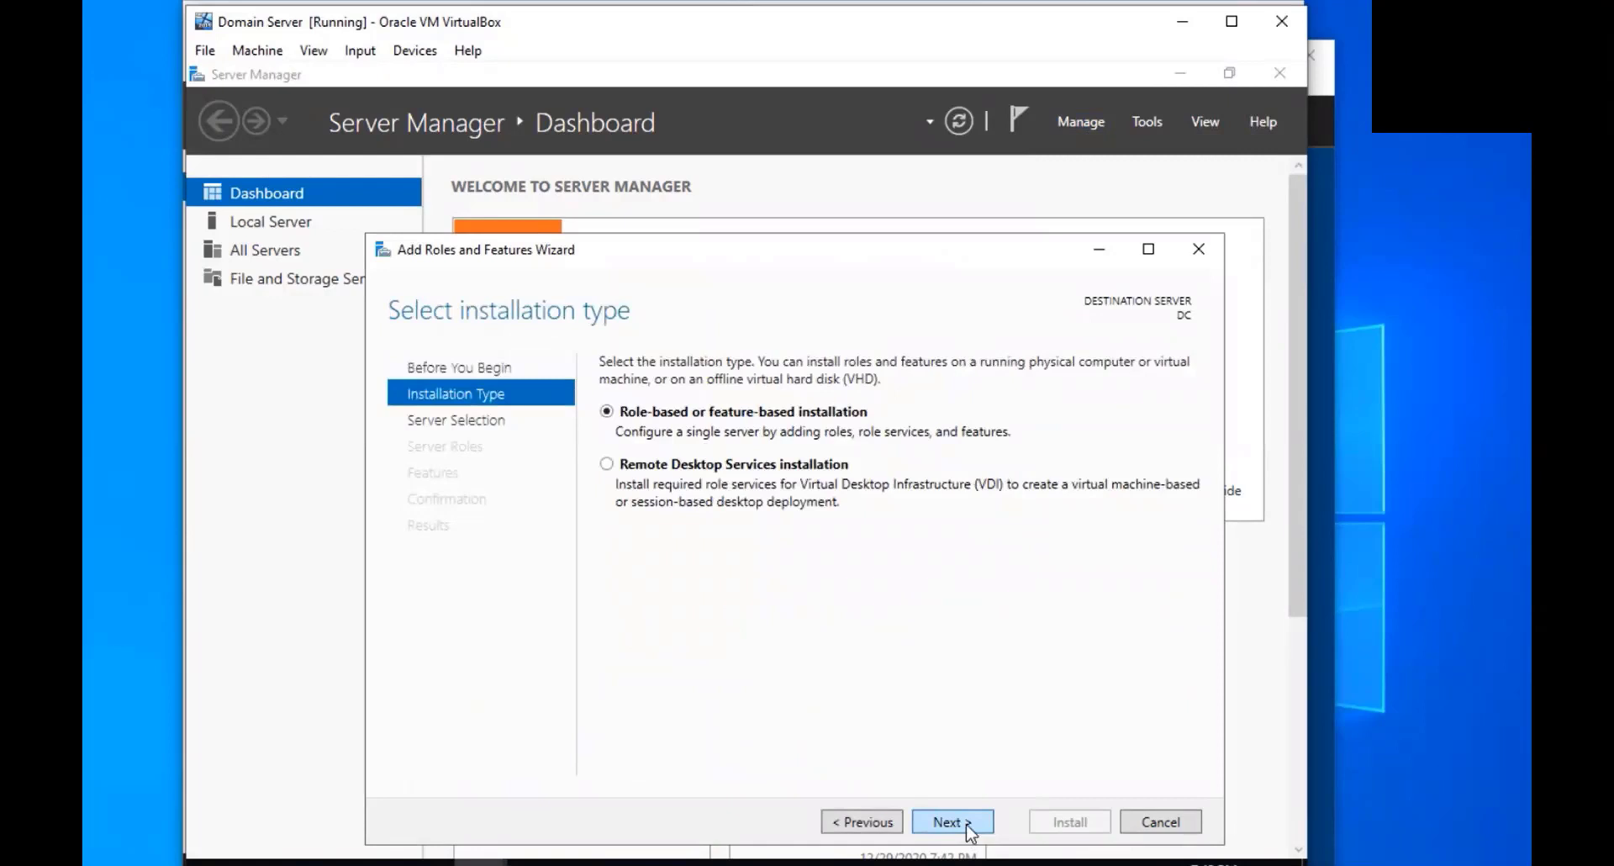
click(971, 828)
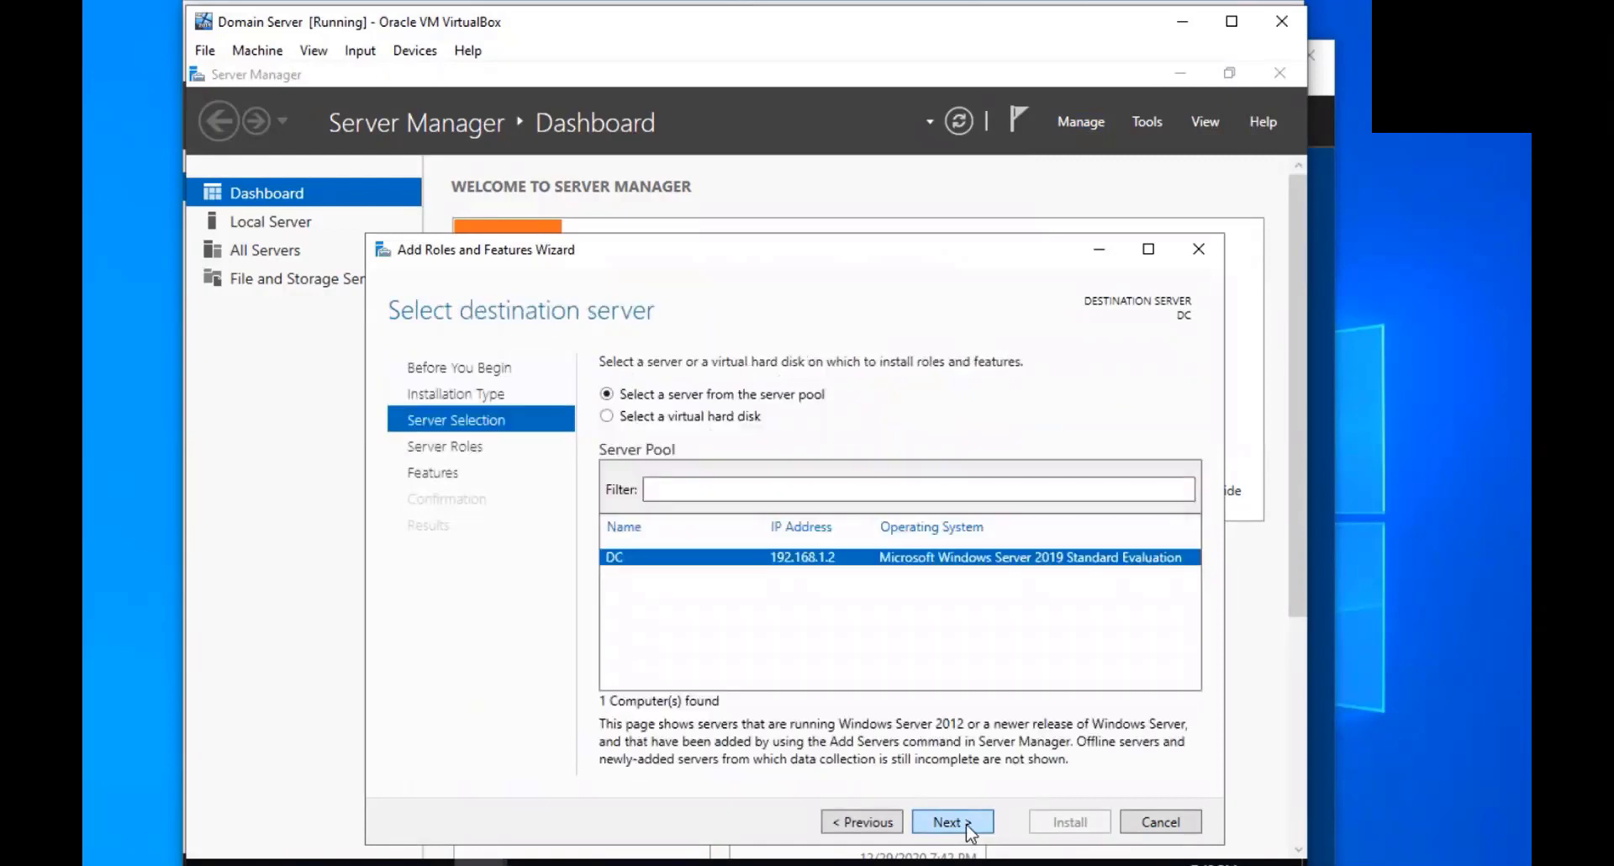
click(970, 828)
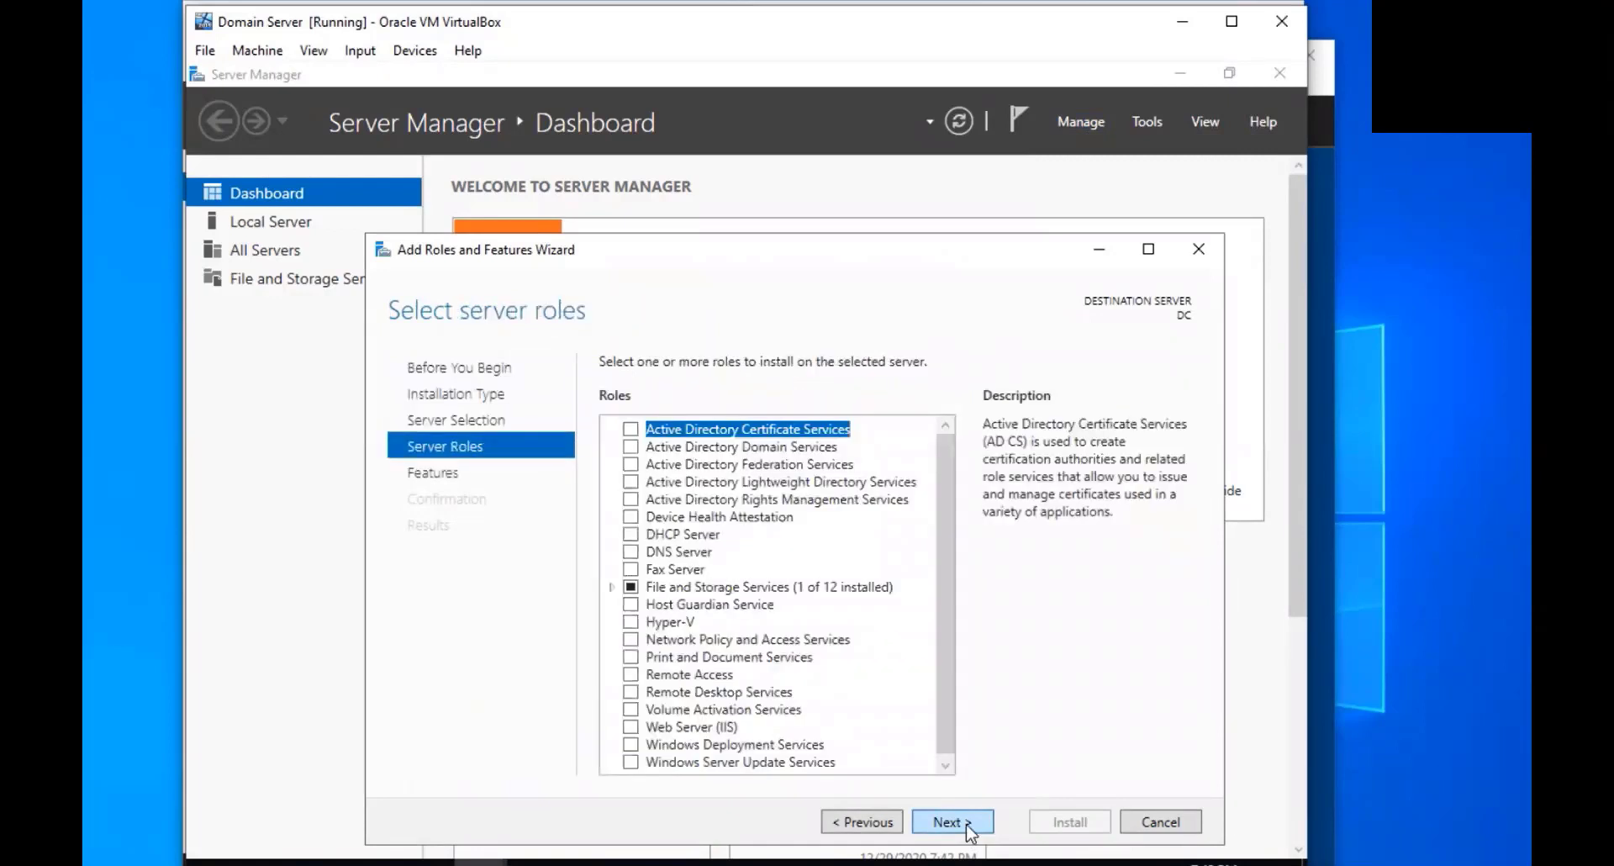
click(630, 447)
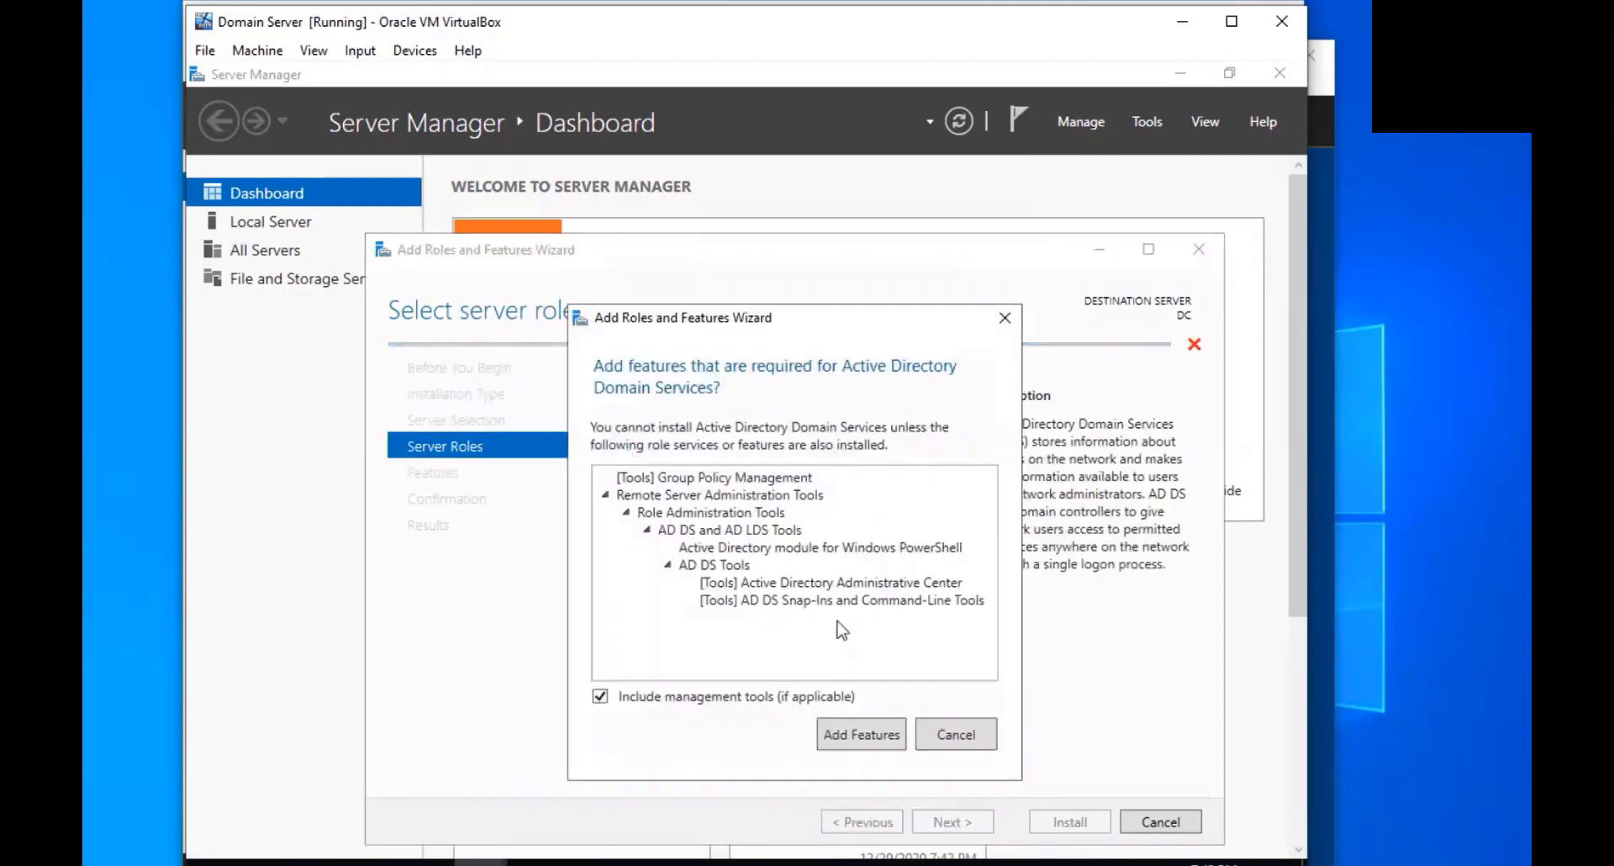
click(866, 735)
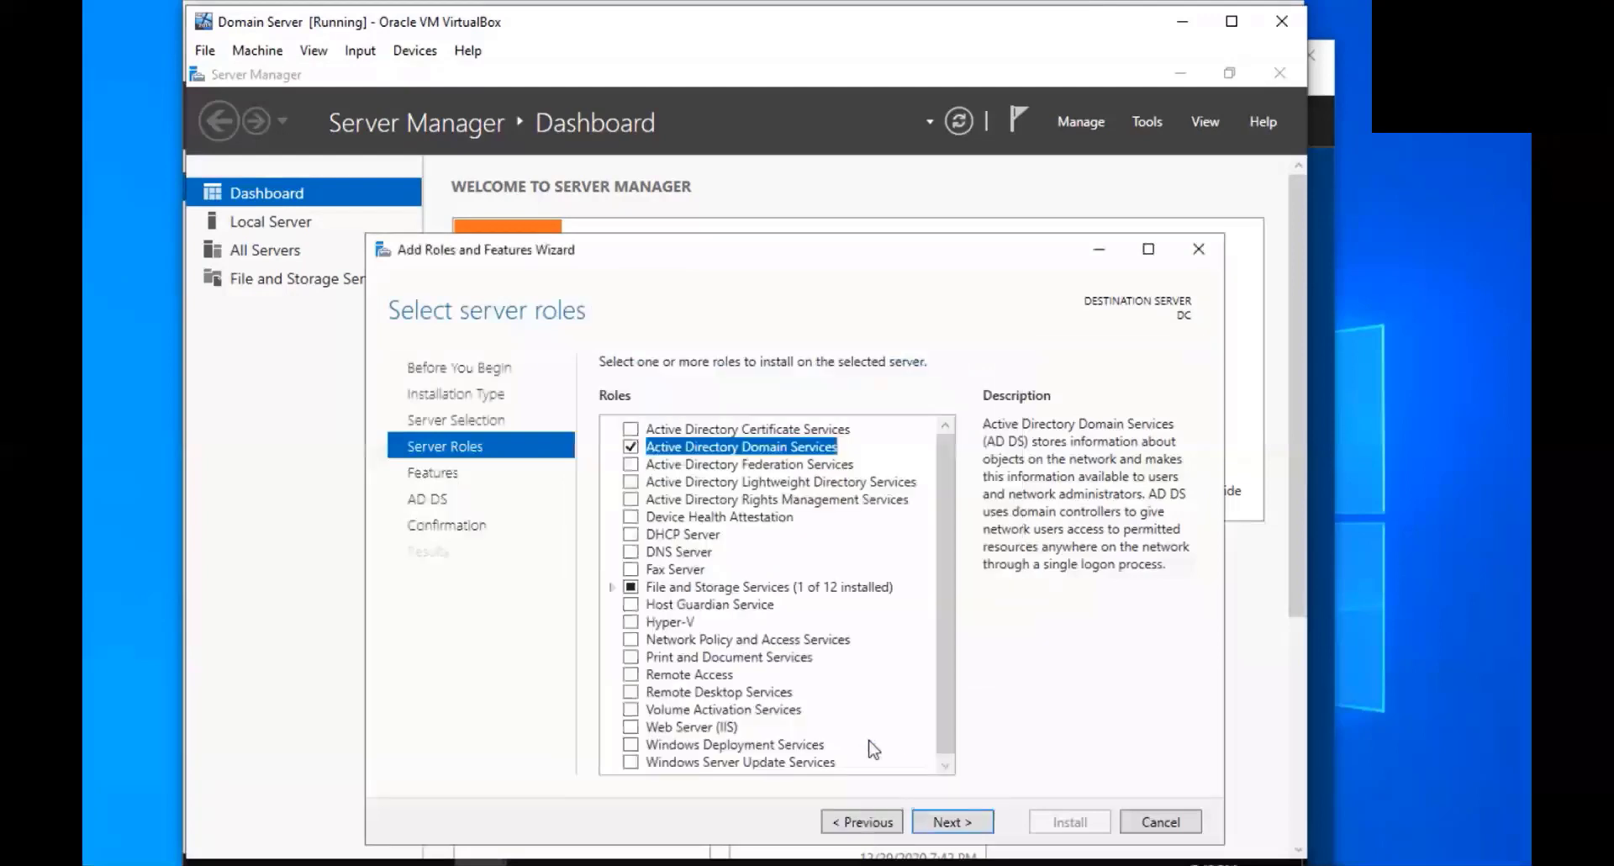
Keep default features, allow automatic restarts, and install the AD DS role
click(949, 821)
click(946, 828)
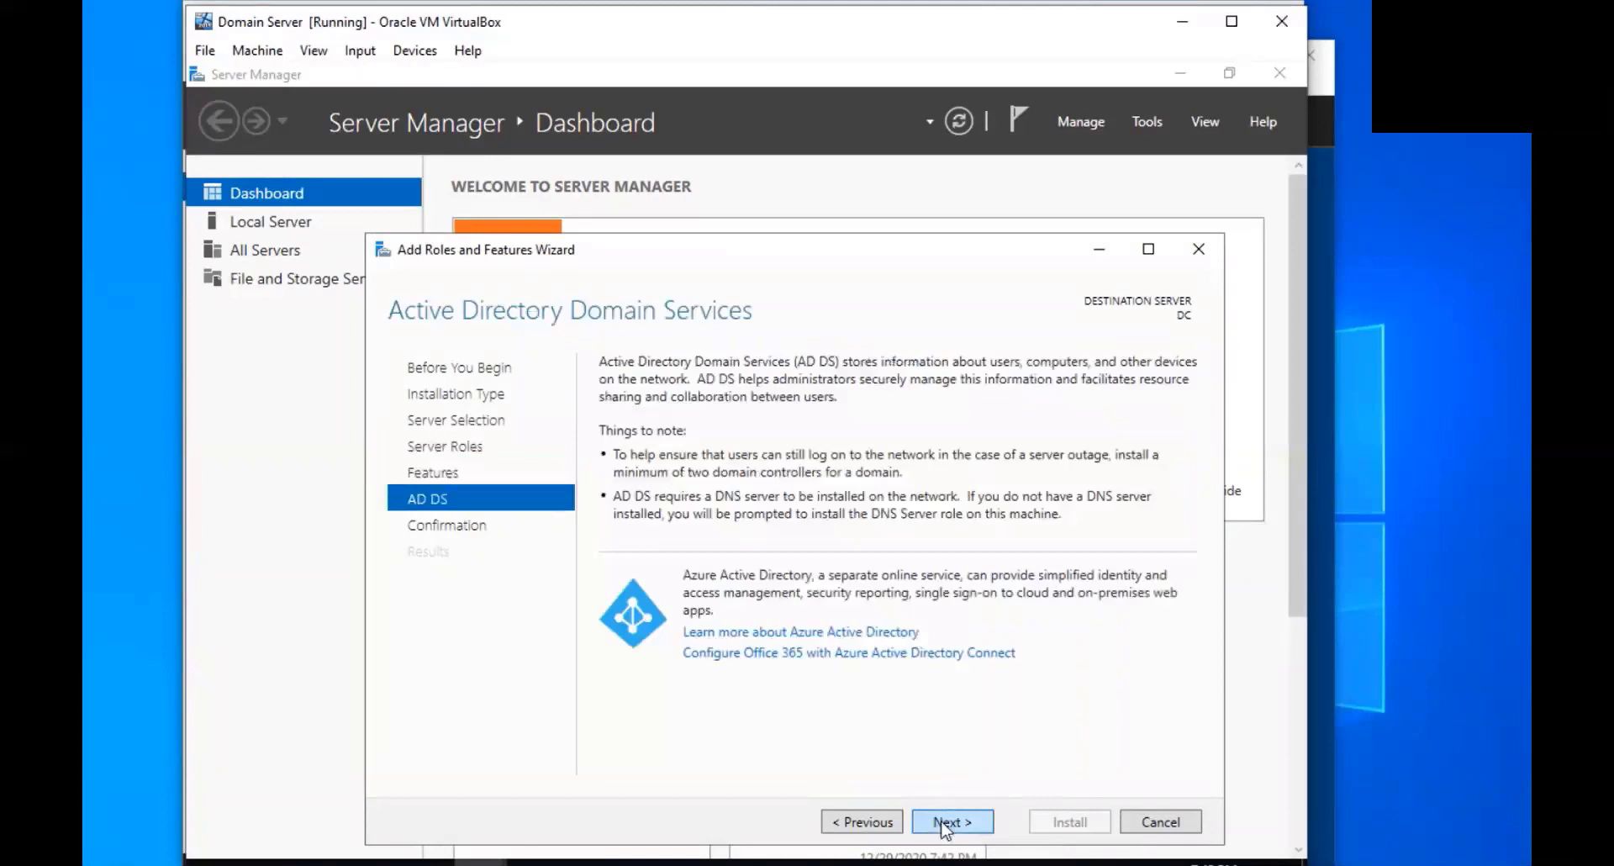
click(944, 824)
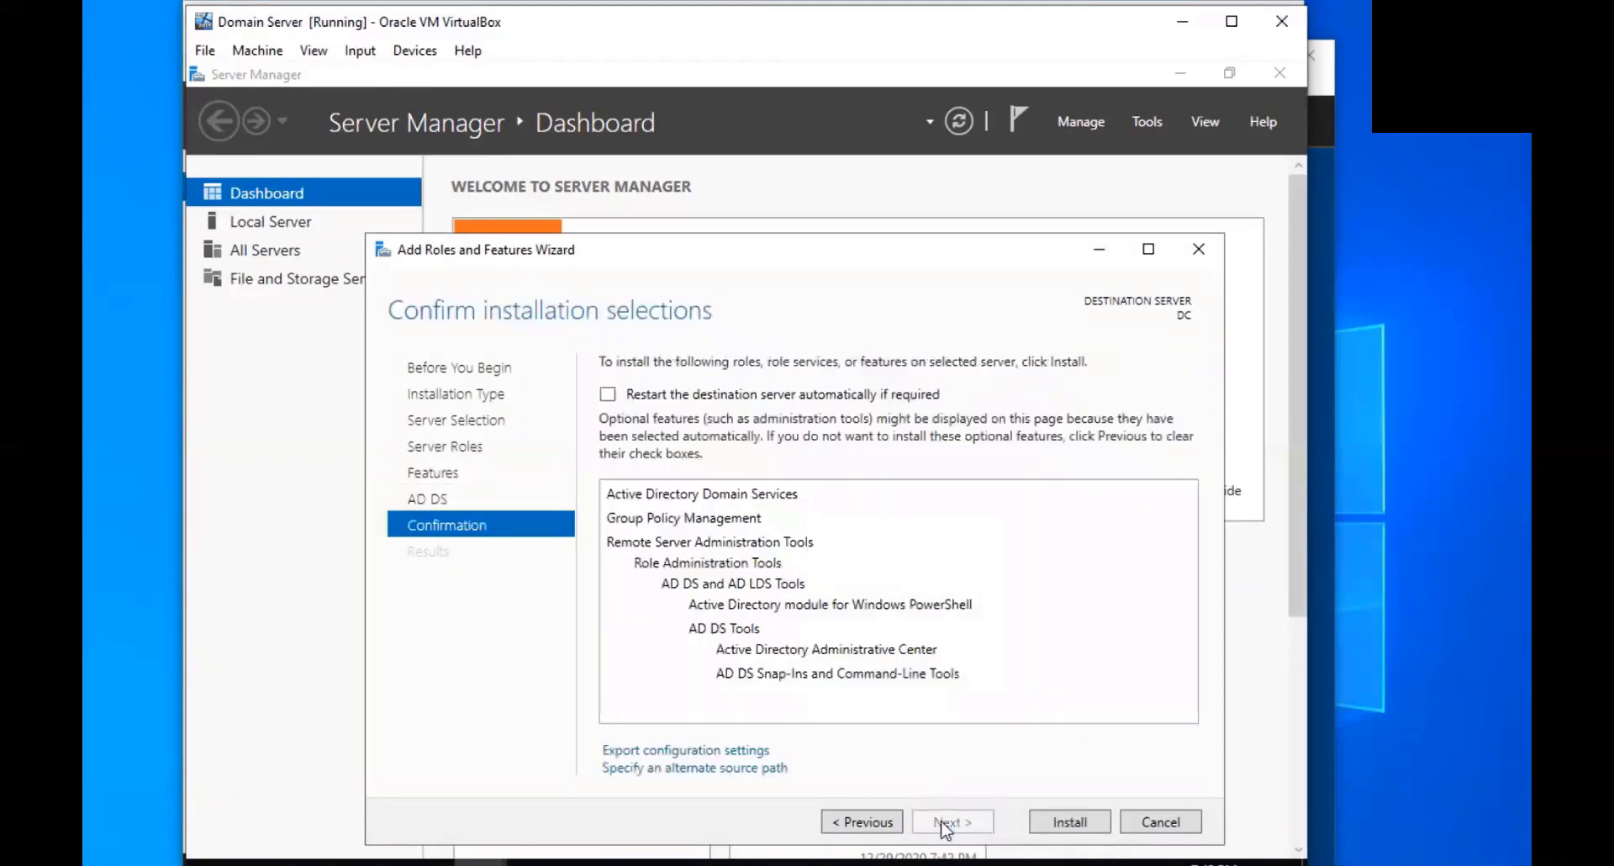
click(663, 395)
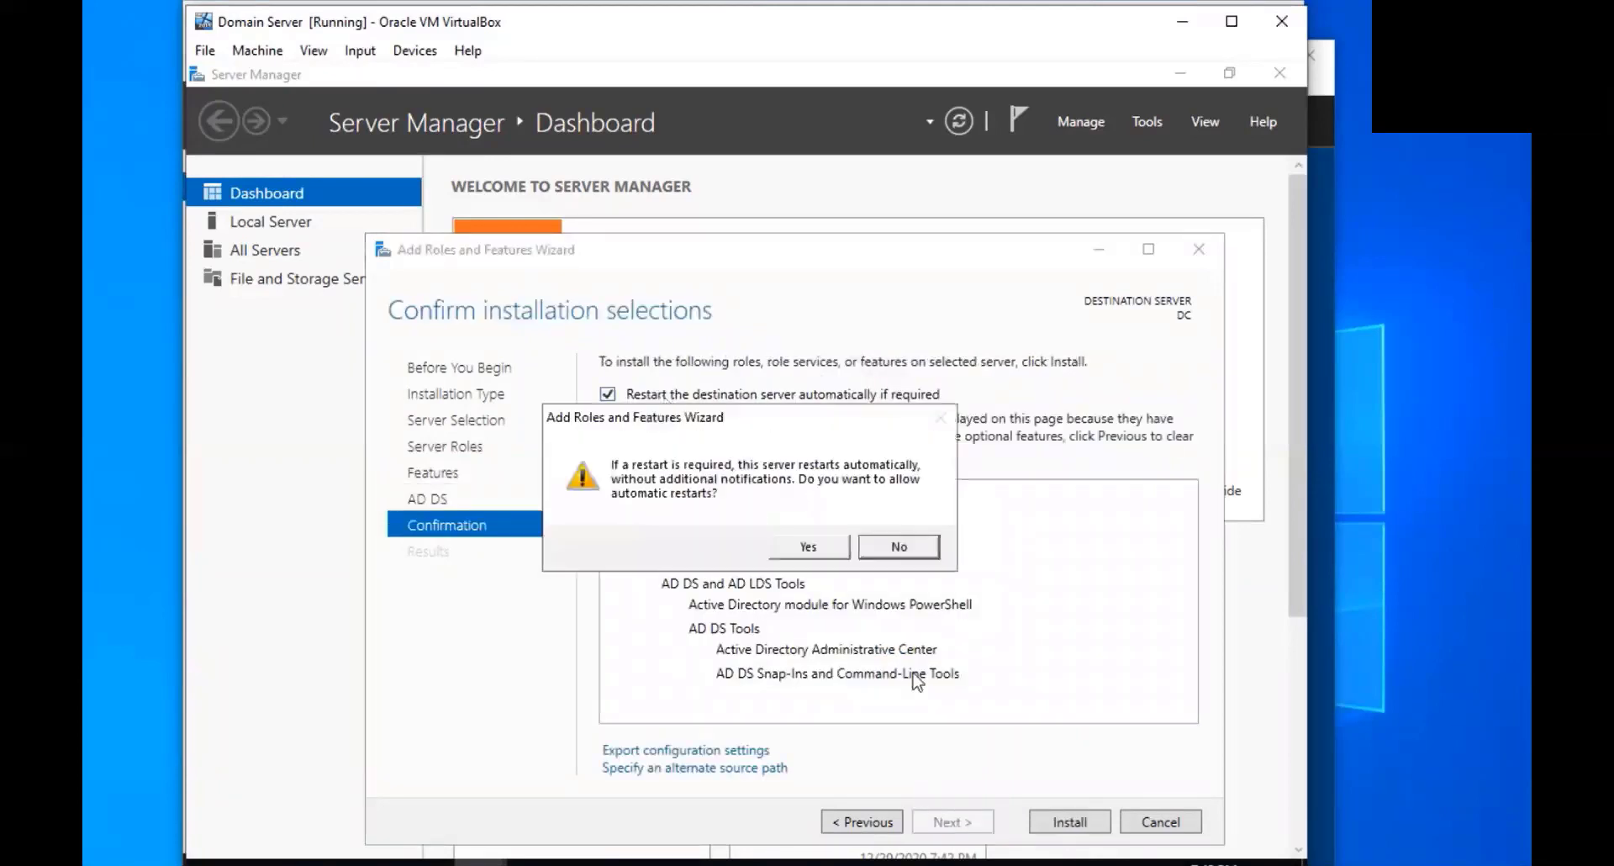
click(810, 555)
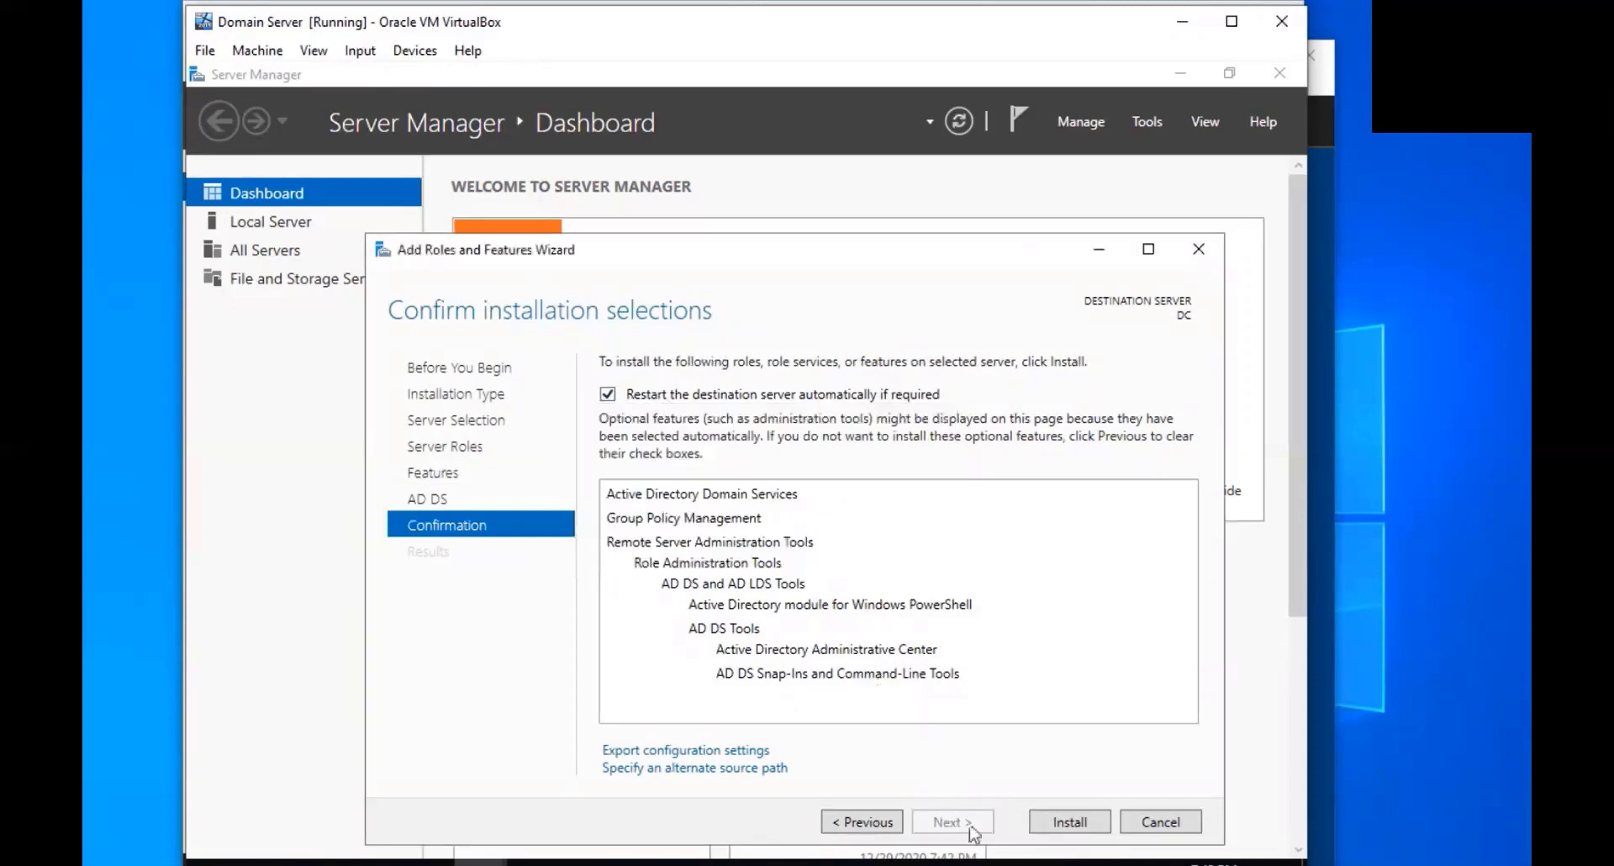
click(1036, 819)
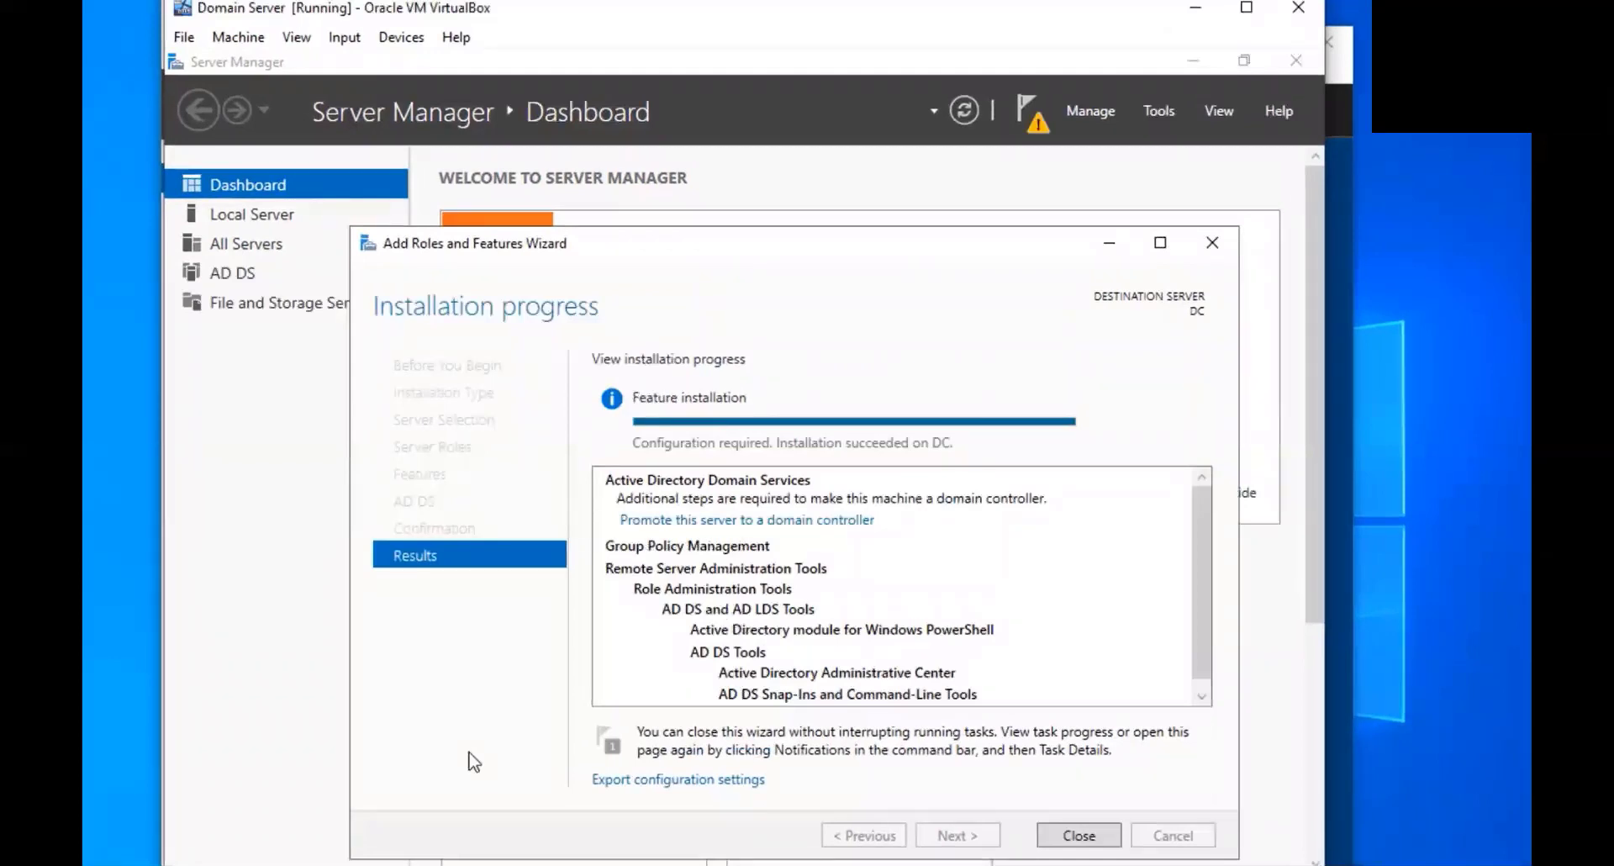
Promote DC by adding a new forest with root domain name Pleon.com
click(660, 523)
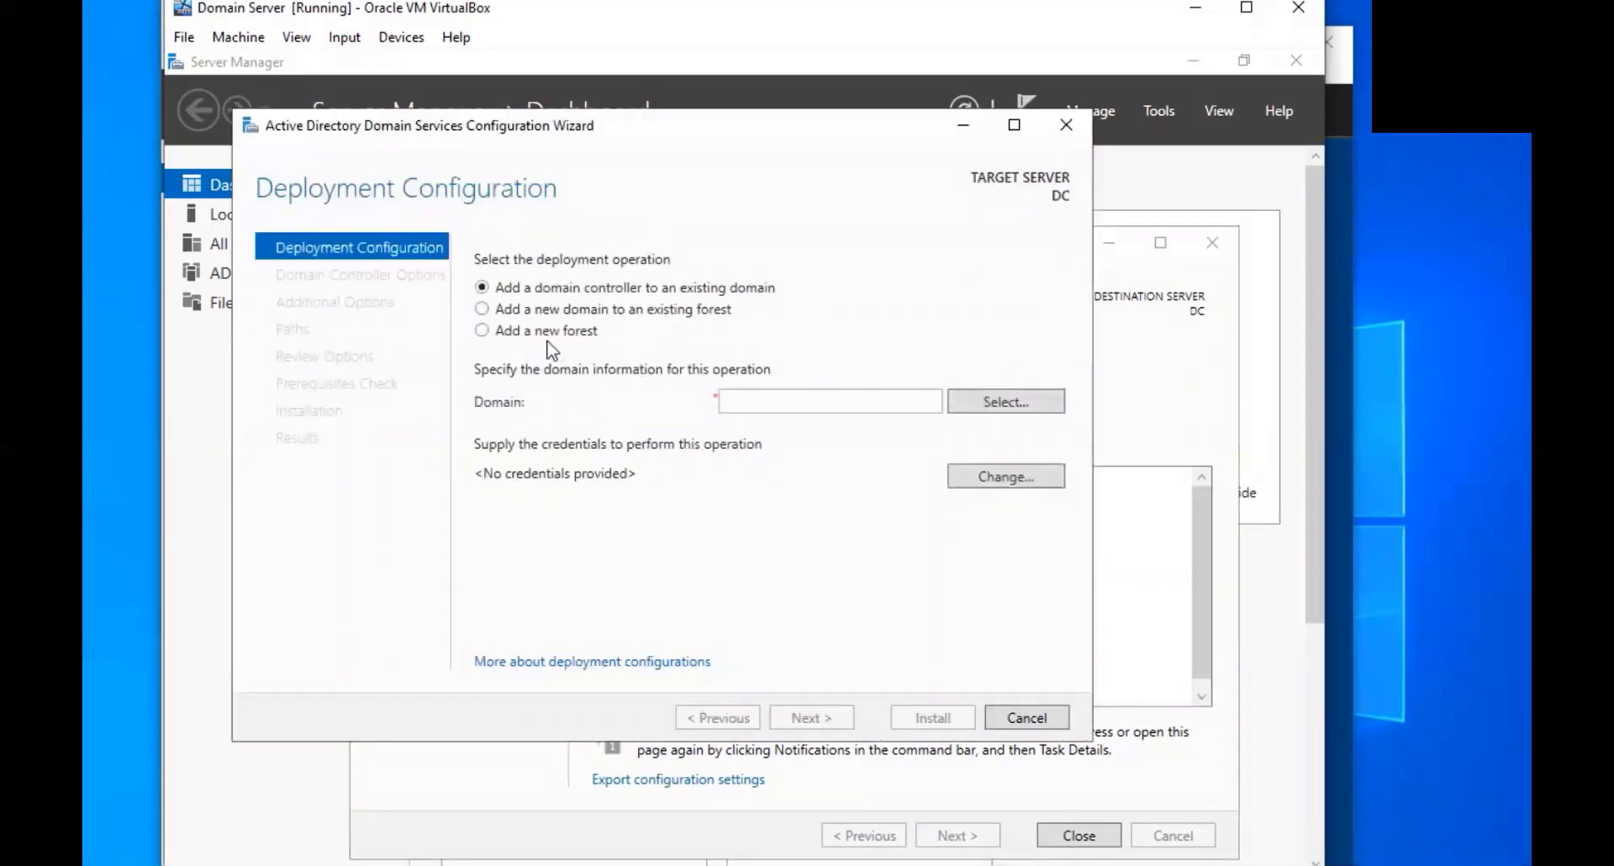
click(541, 331)
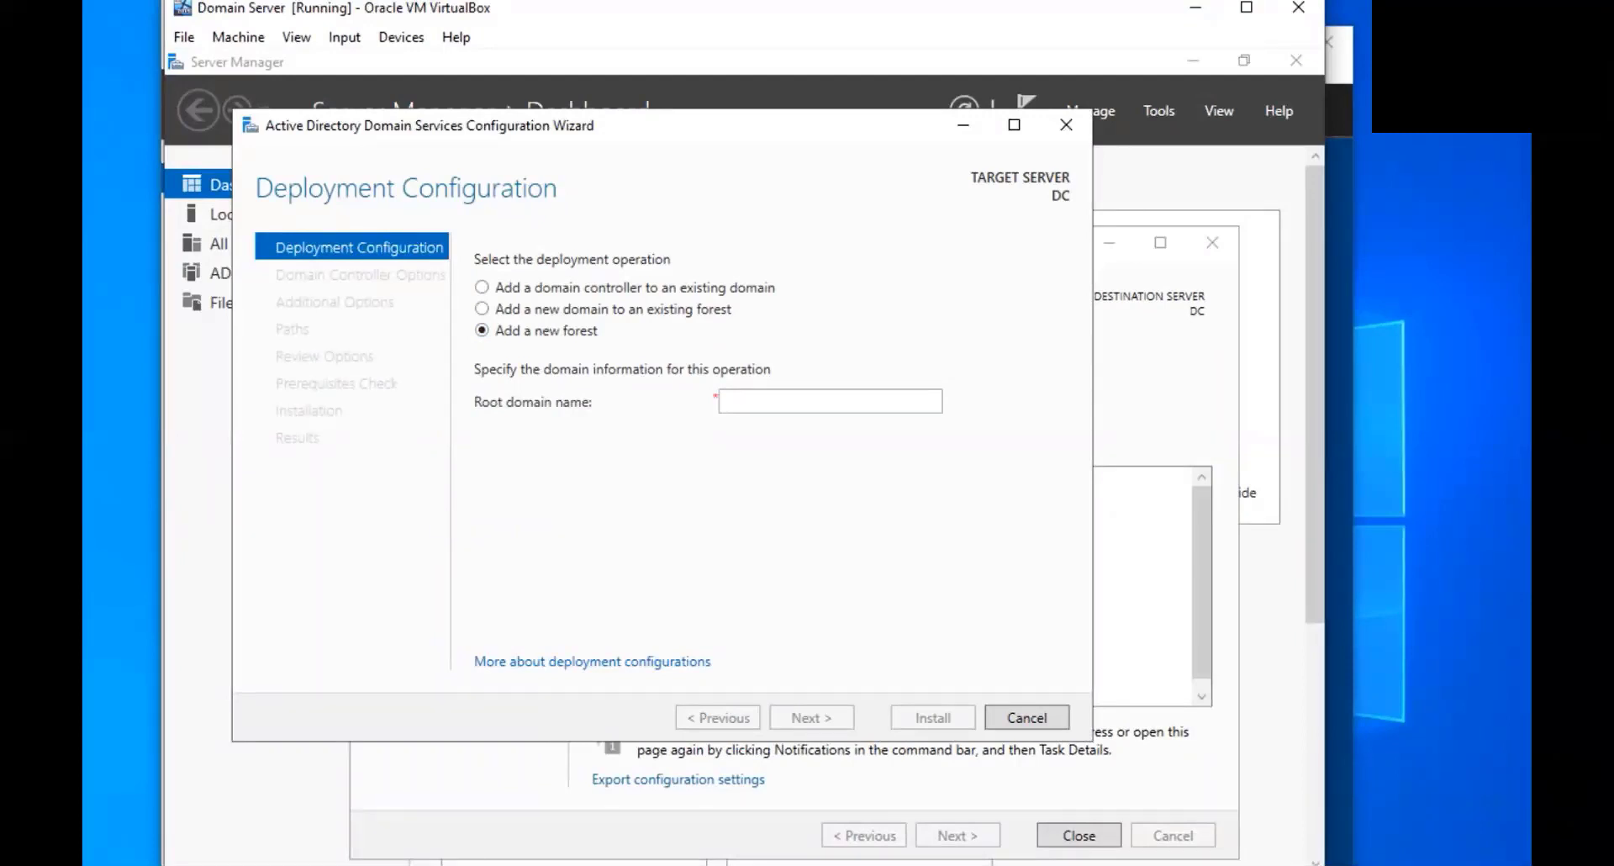
click(807, 400)
text(Plec)
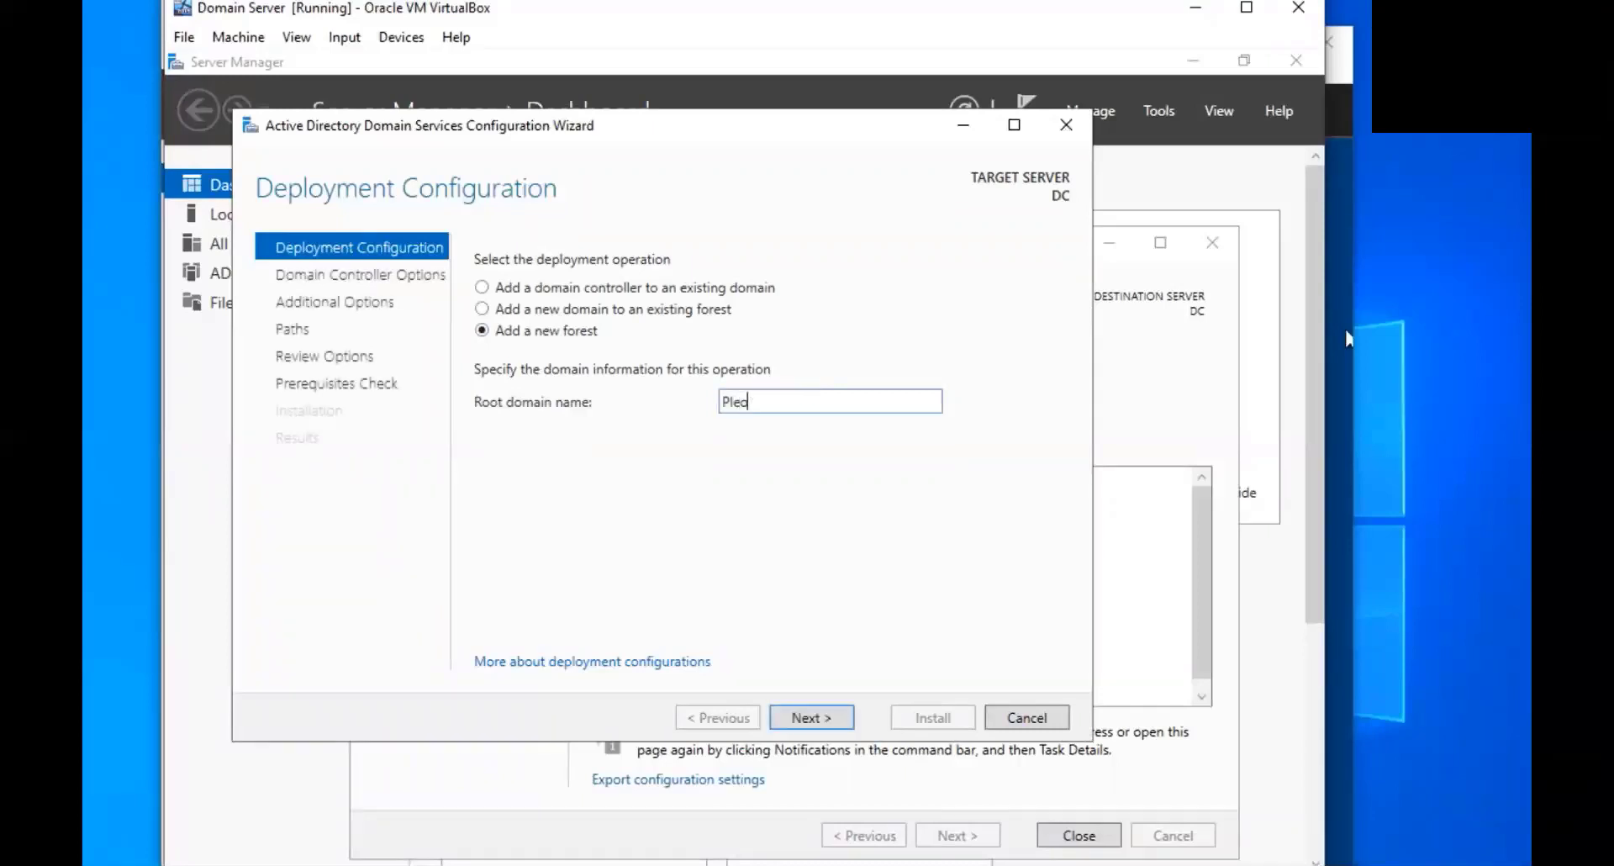
text(n.com)
click(832, 714)
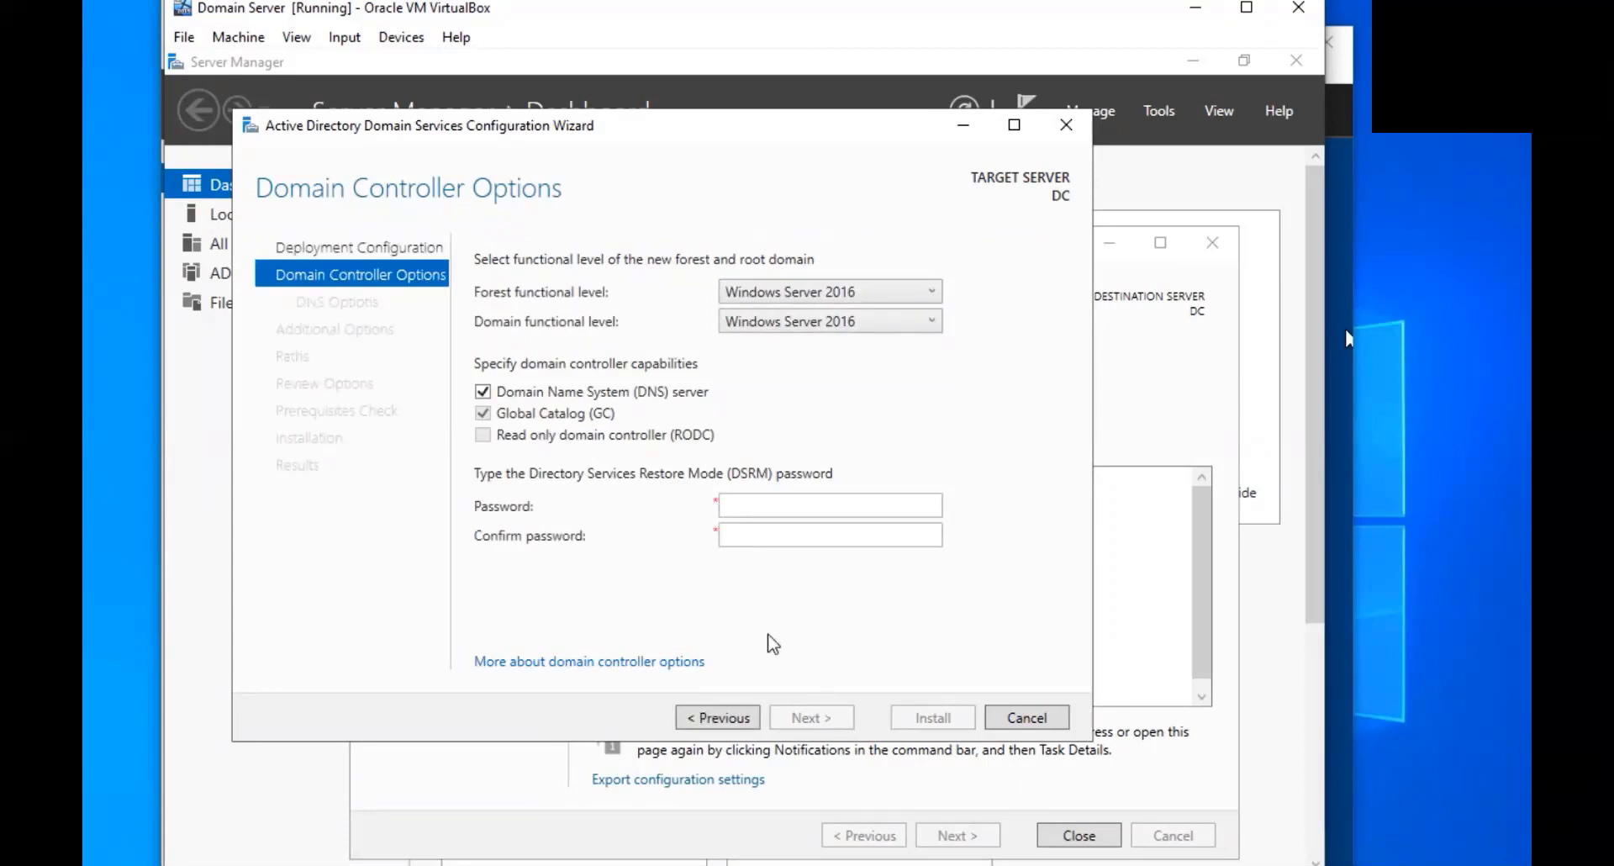
Enter and confirm the DSRM password, keeping Windows Server 2016 as the forest functional level
click(771, 508)
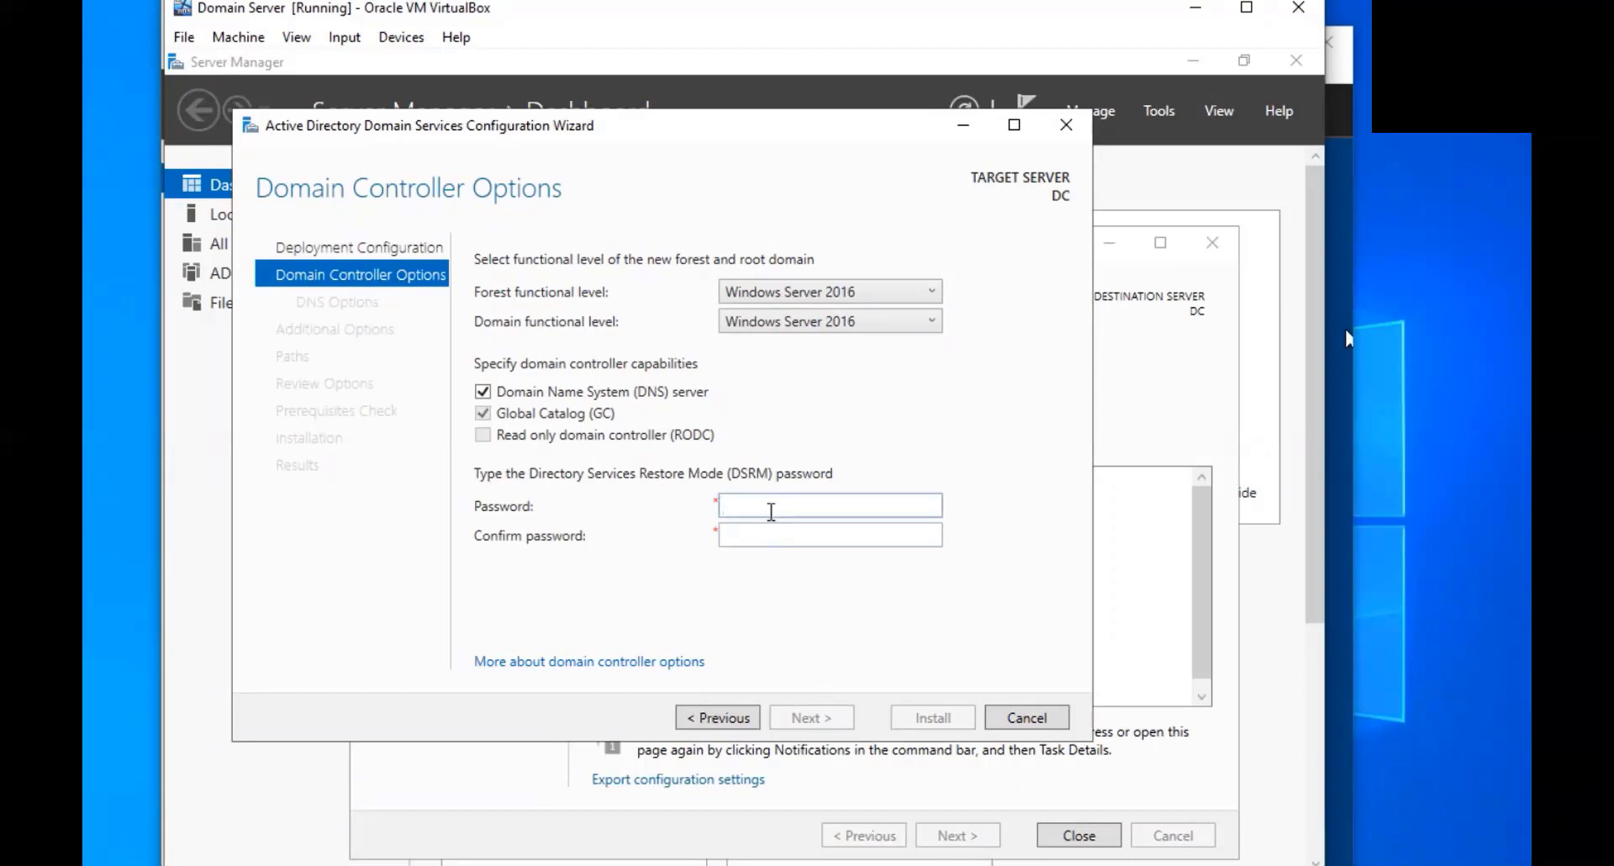
text(P@ssword)
key(Tab)
text(P@ssword)
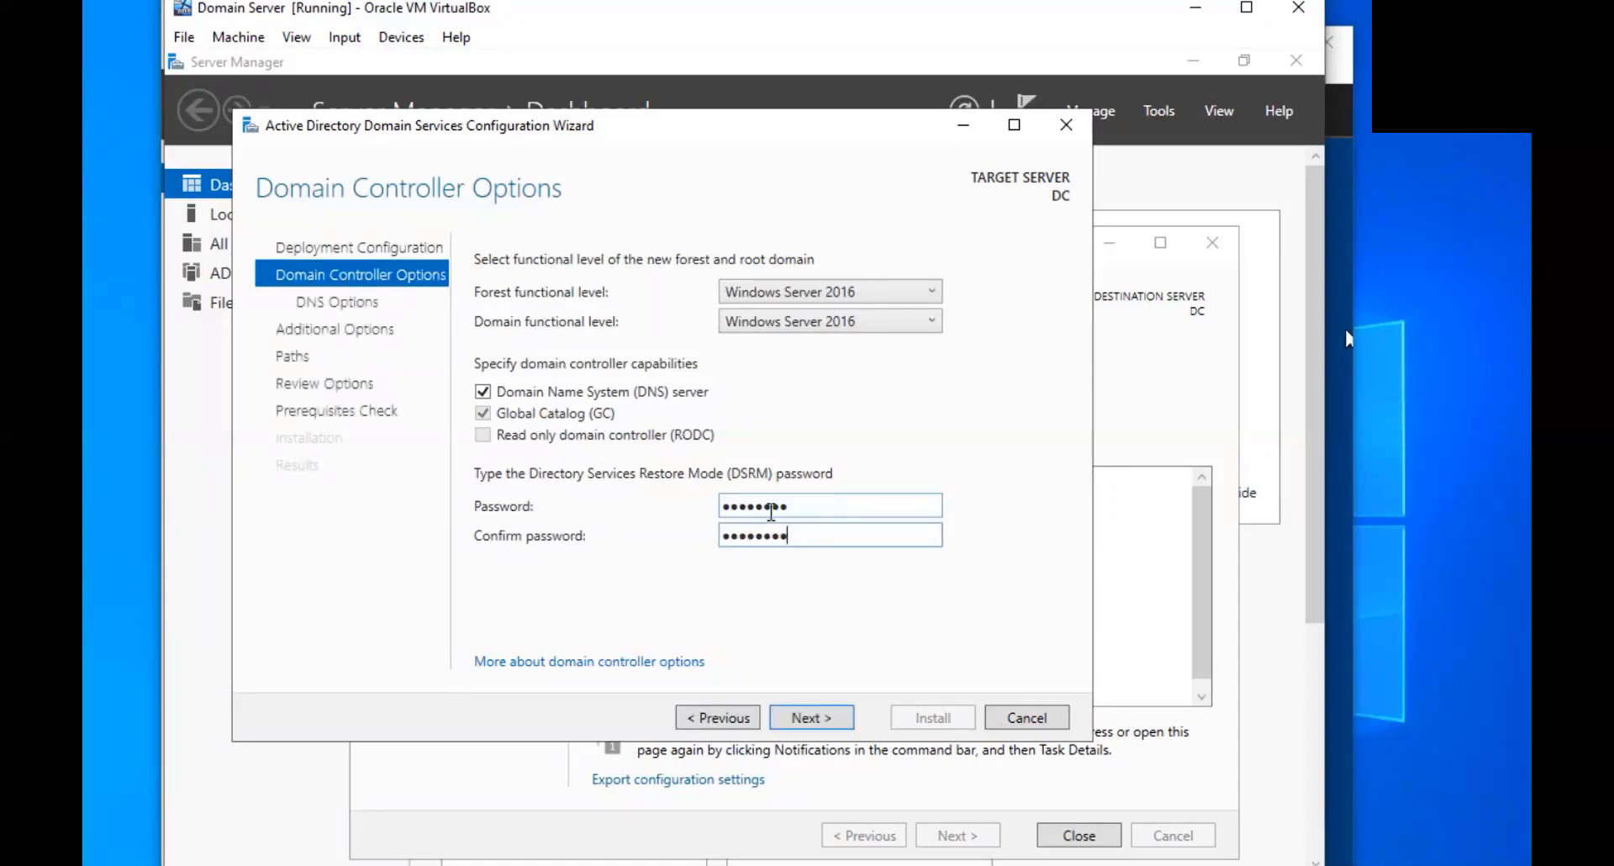
click(846, 295)
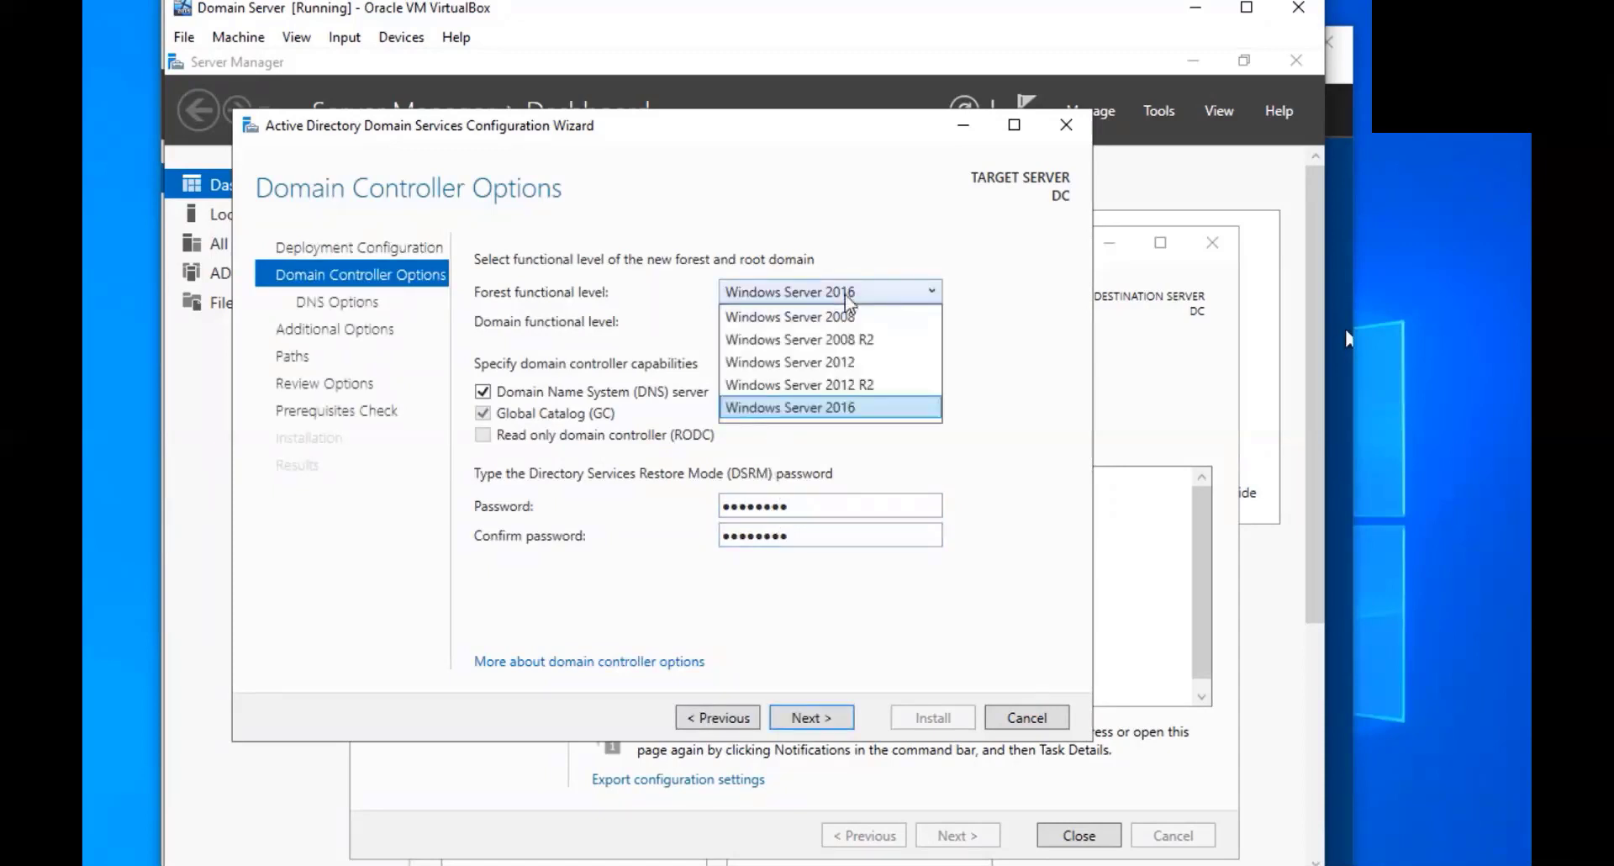
click(847, 296)
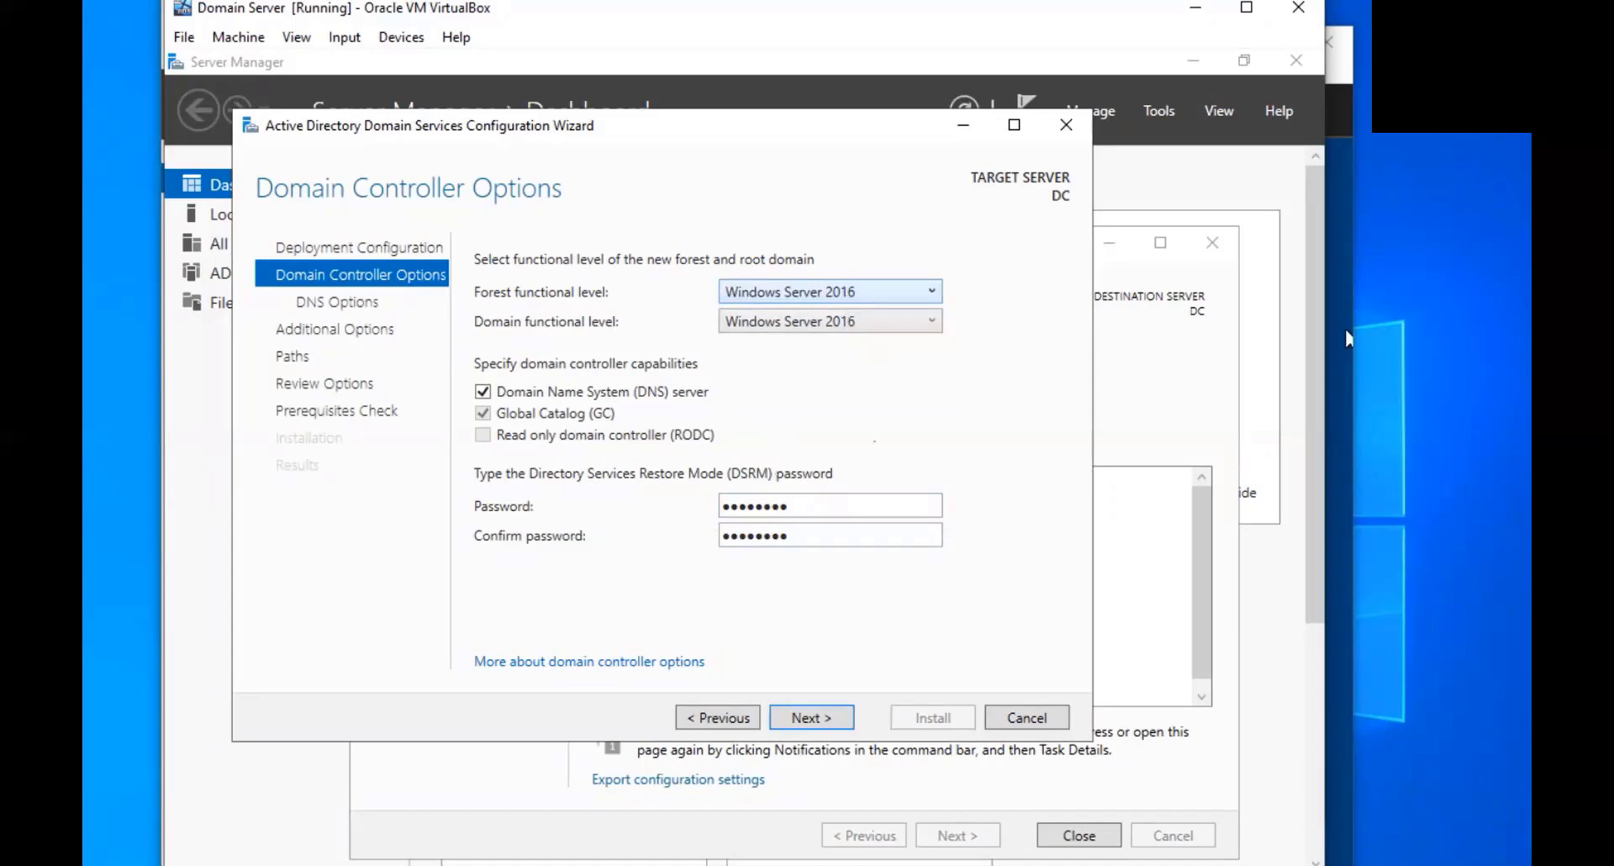
click(799, 719)
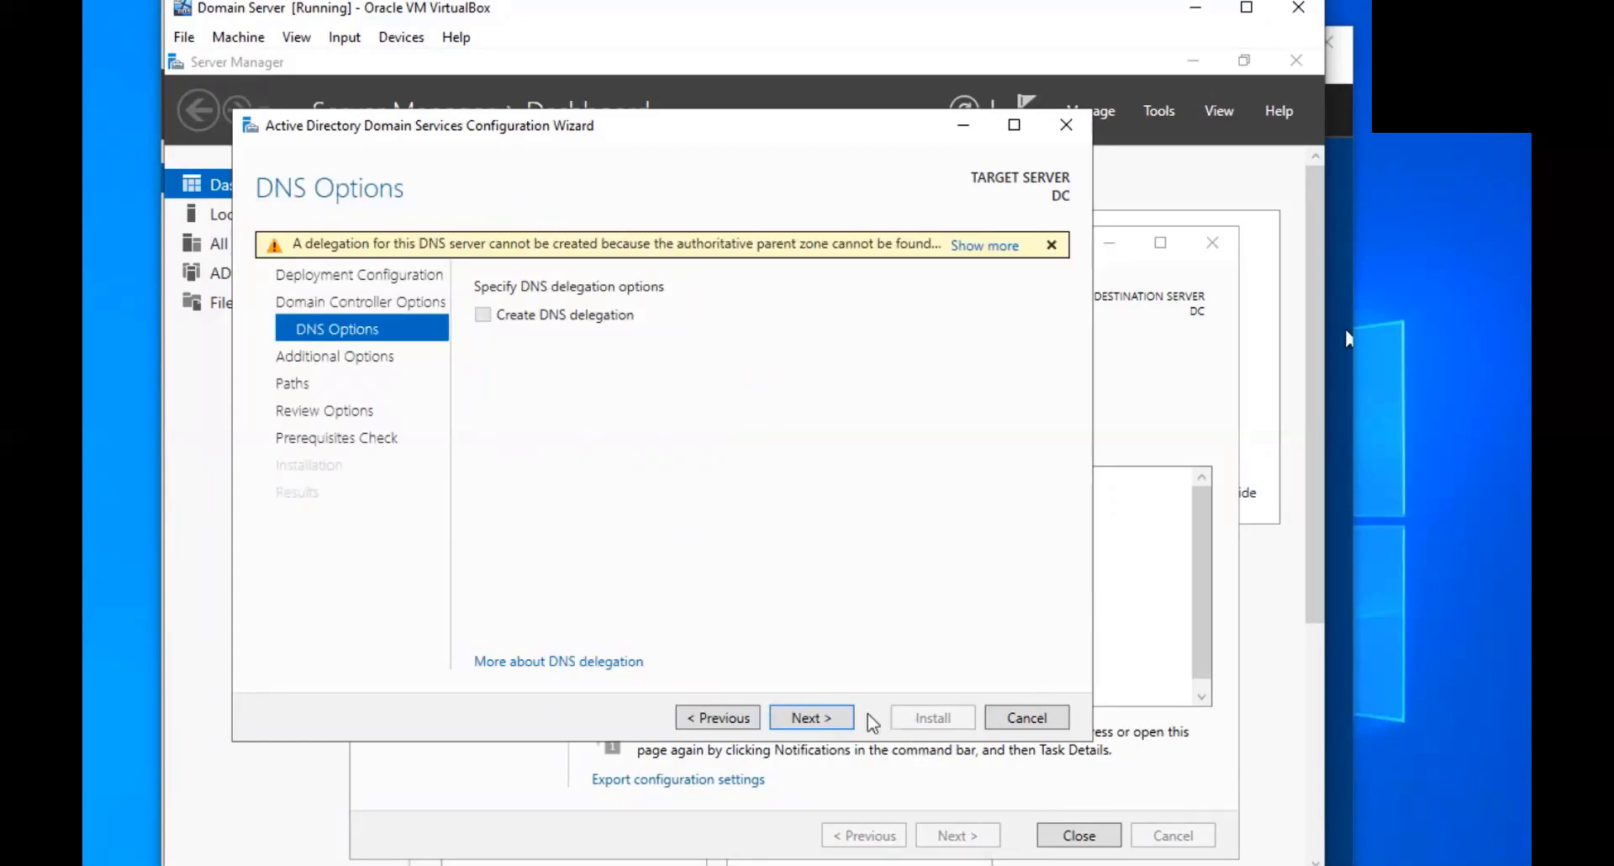
Skip DNS delegation and accept NetBIOS name PLEON and the default NTDS/SYSVOL paths
click(827, 720)
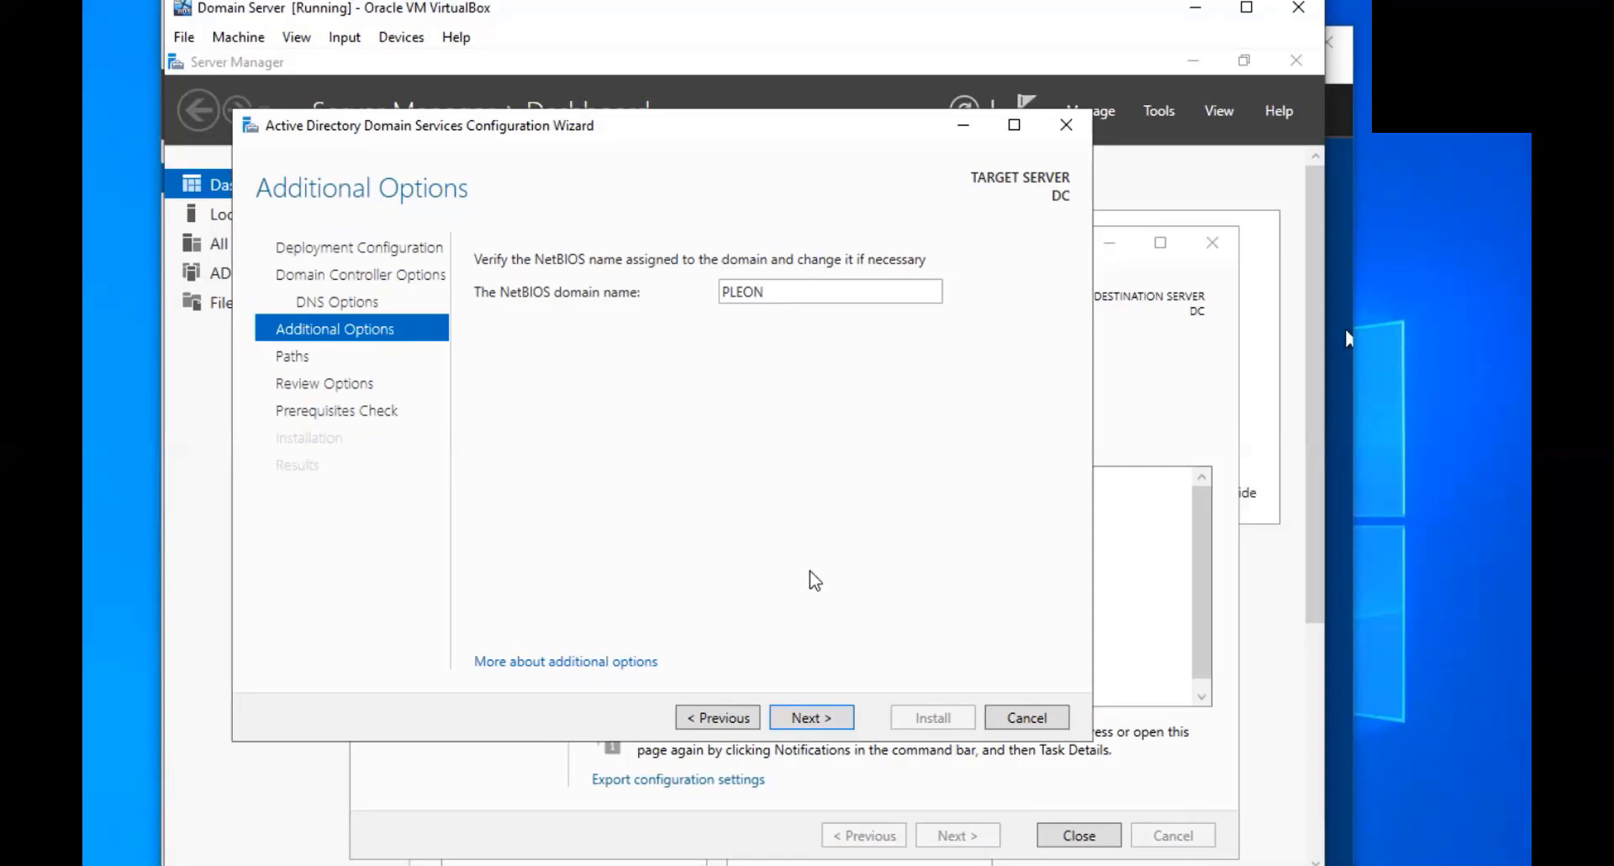
click(821, 724)
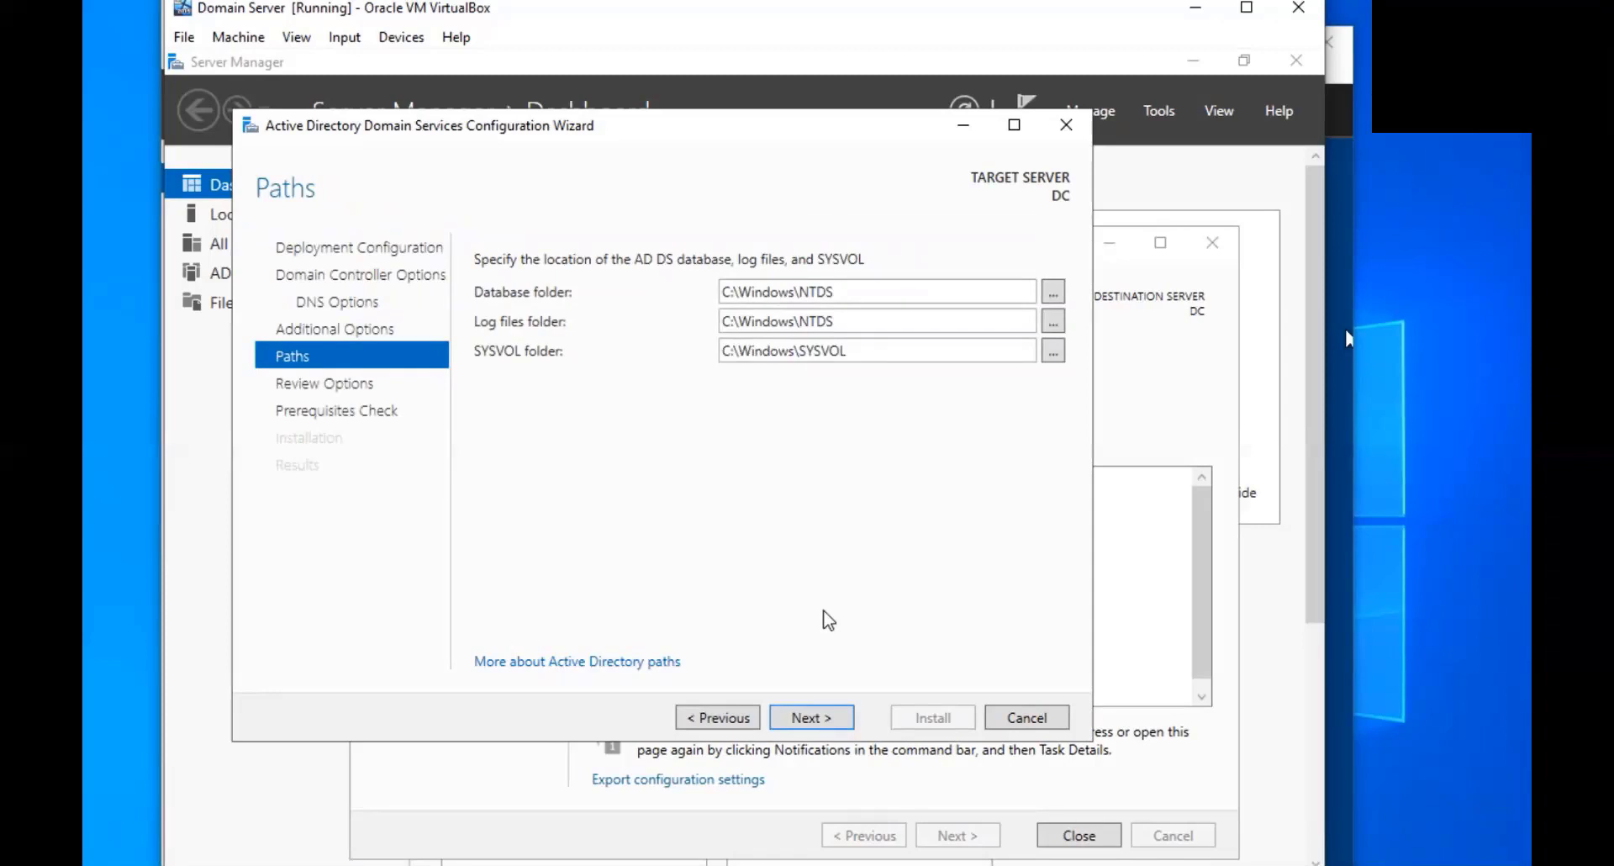
click(821, 716)
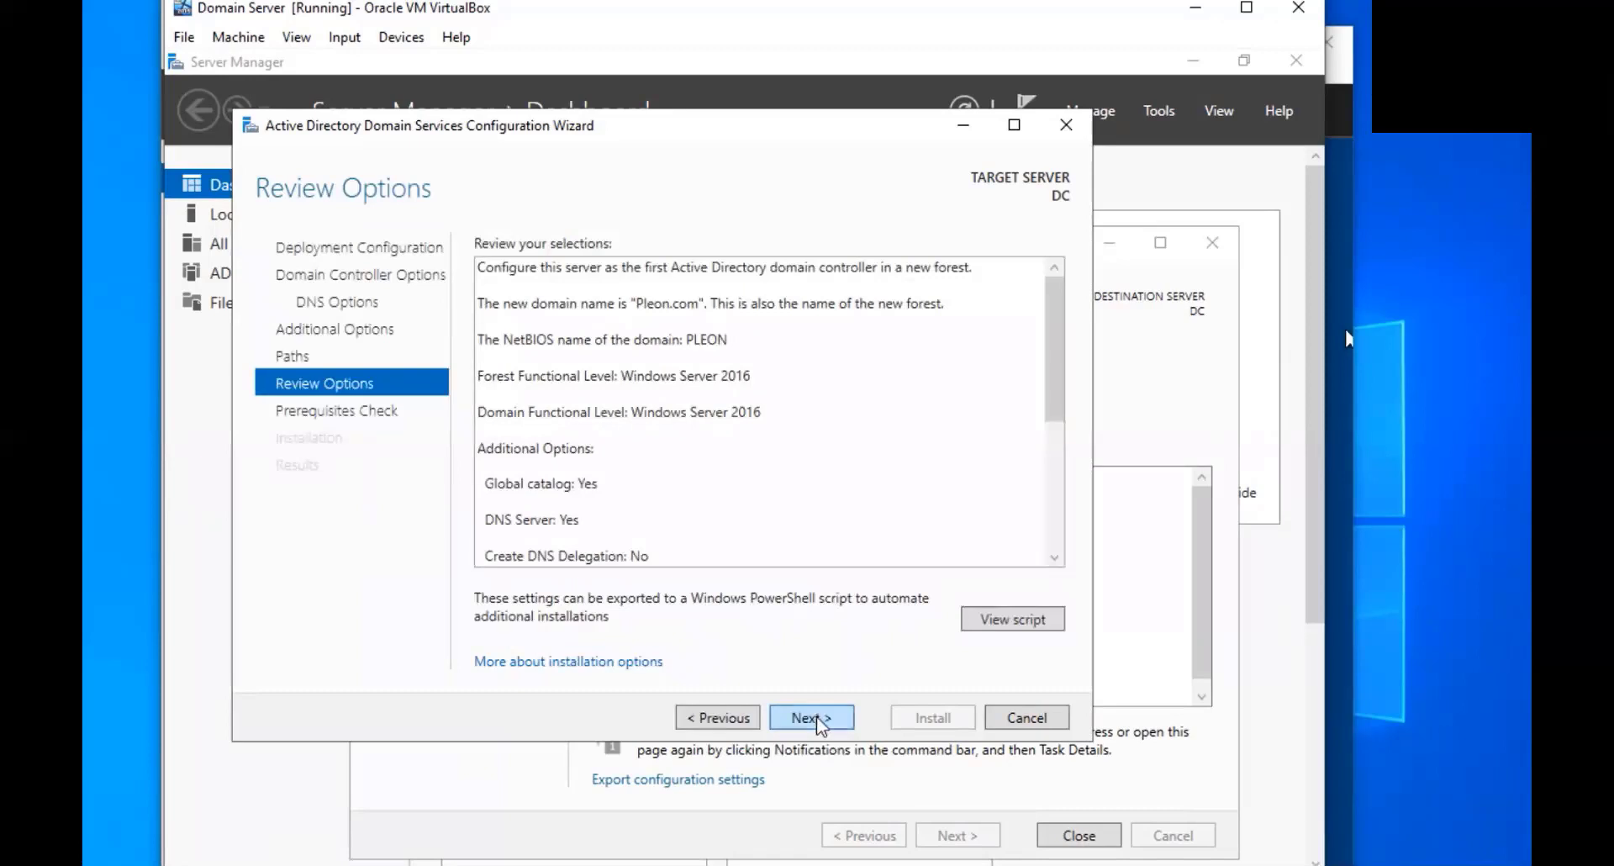
Run the prerequisite checks, review the results, and install AD DS to promote DC
click(820, 719)
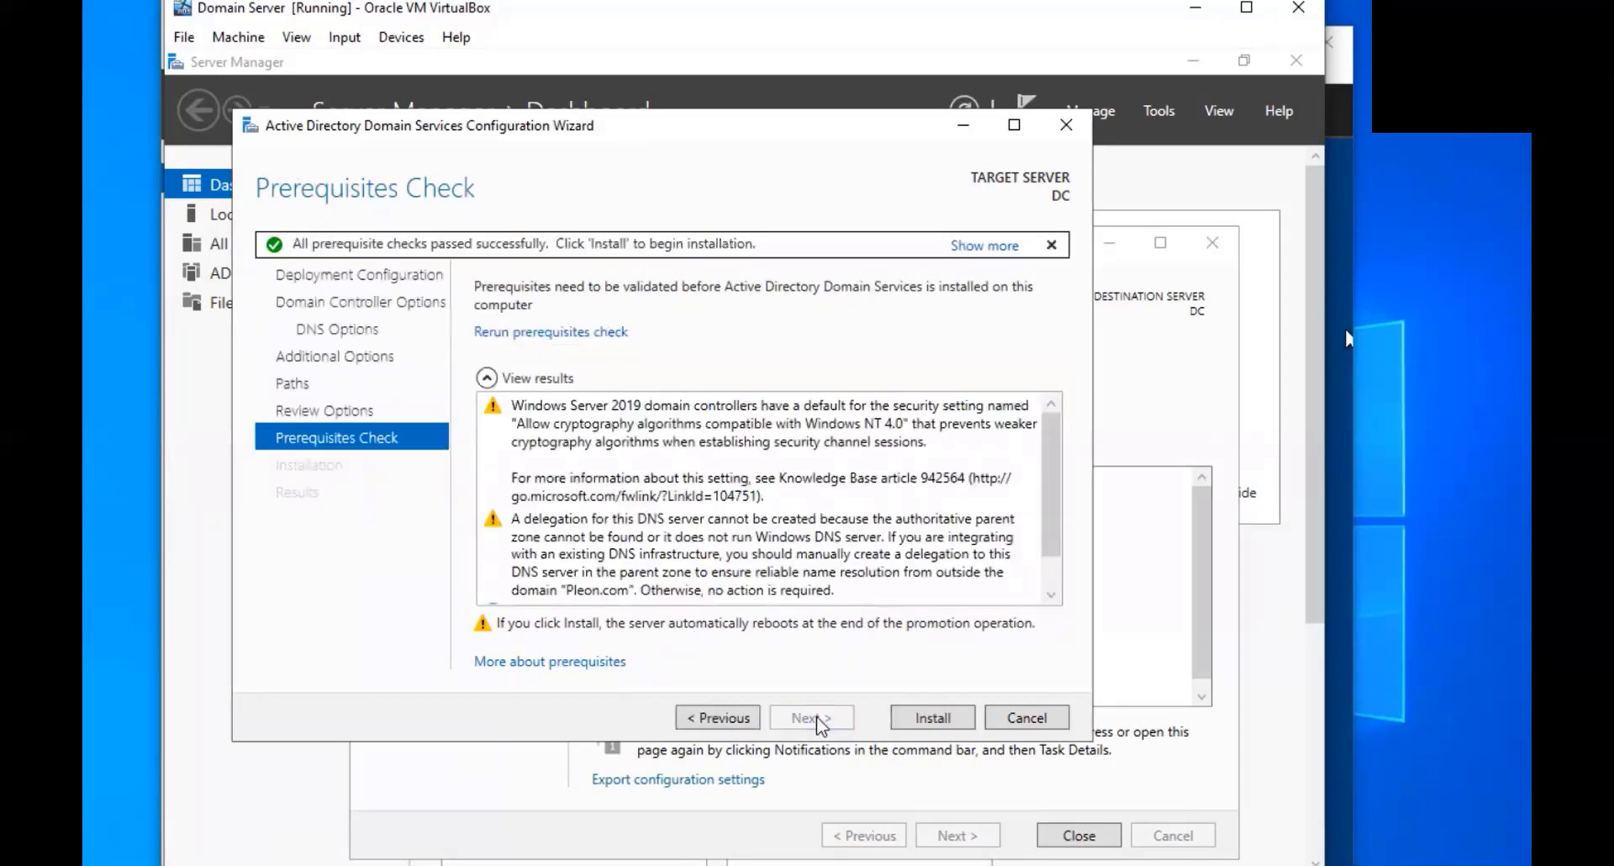
scroll(832, 454, down, 2)
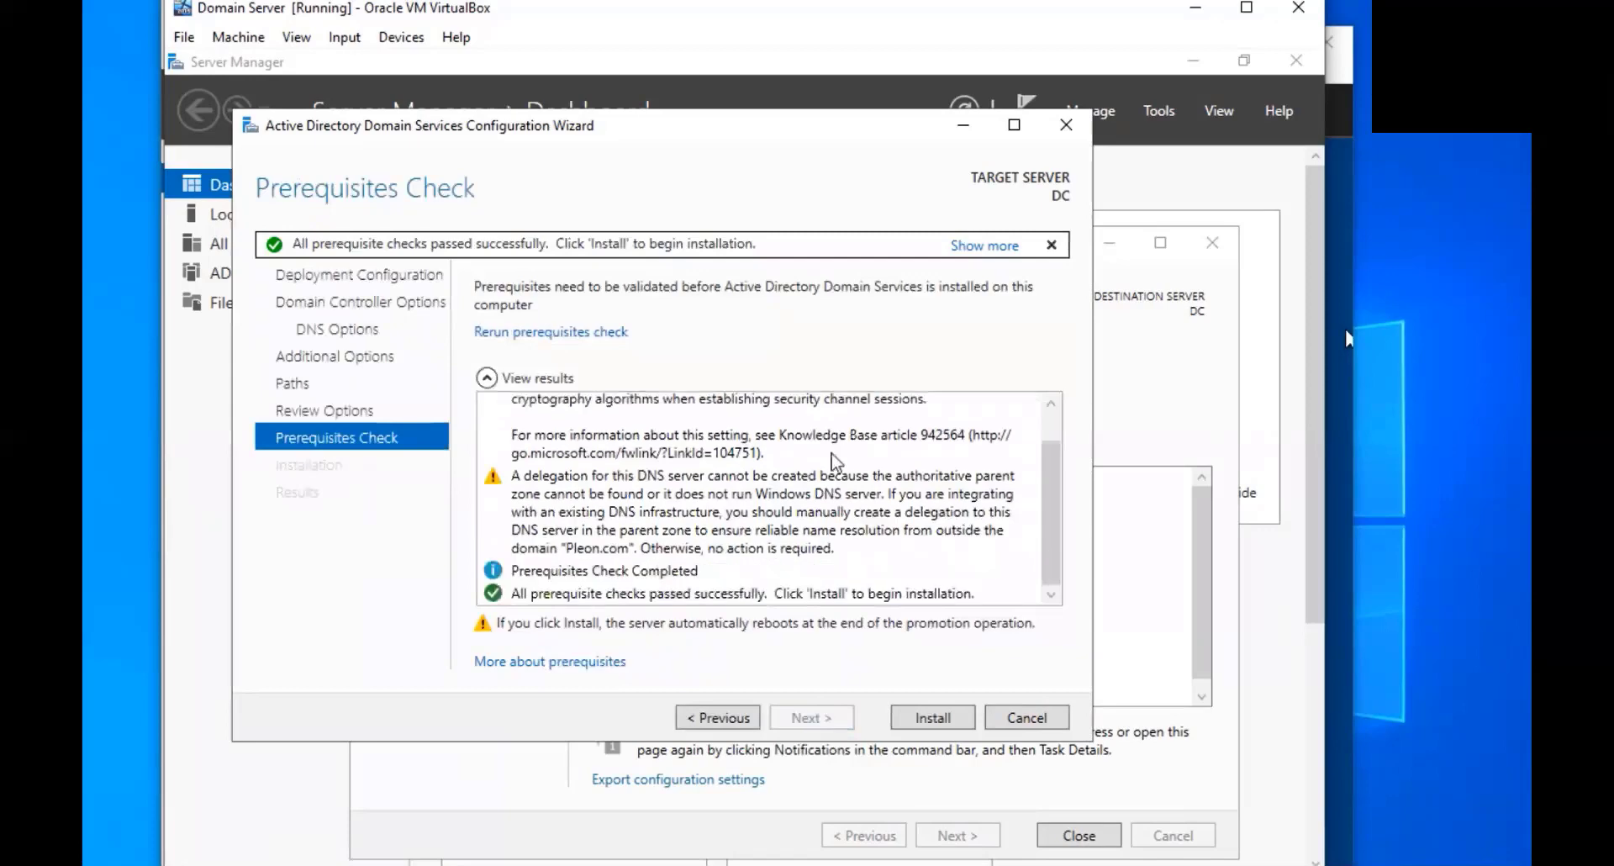
scroll(835, 461, up, 1)
scroll(835, 460, down, 1)
scroll(835, 461, up, 1)
click(952, 719)
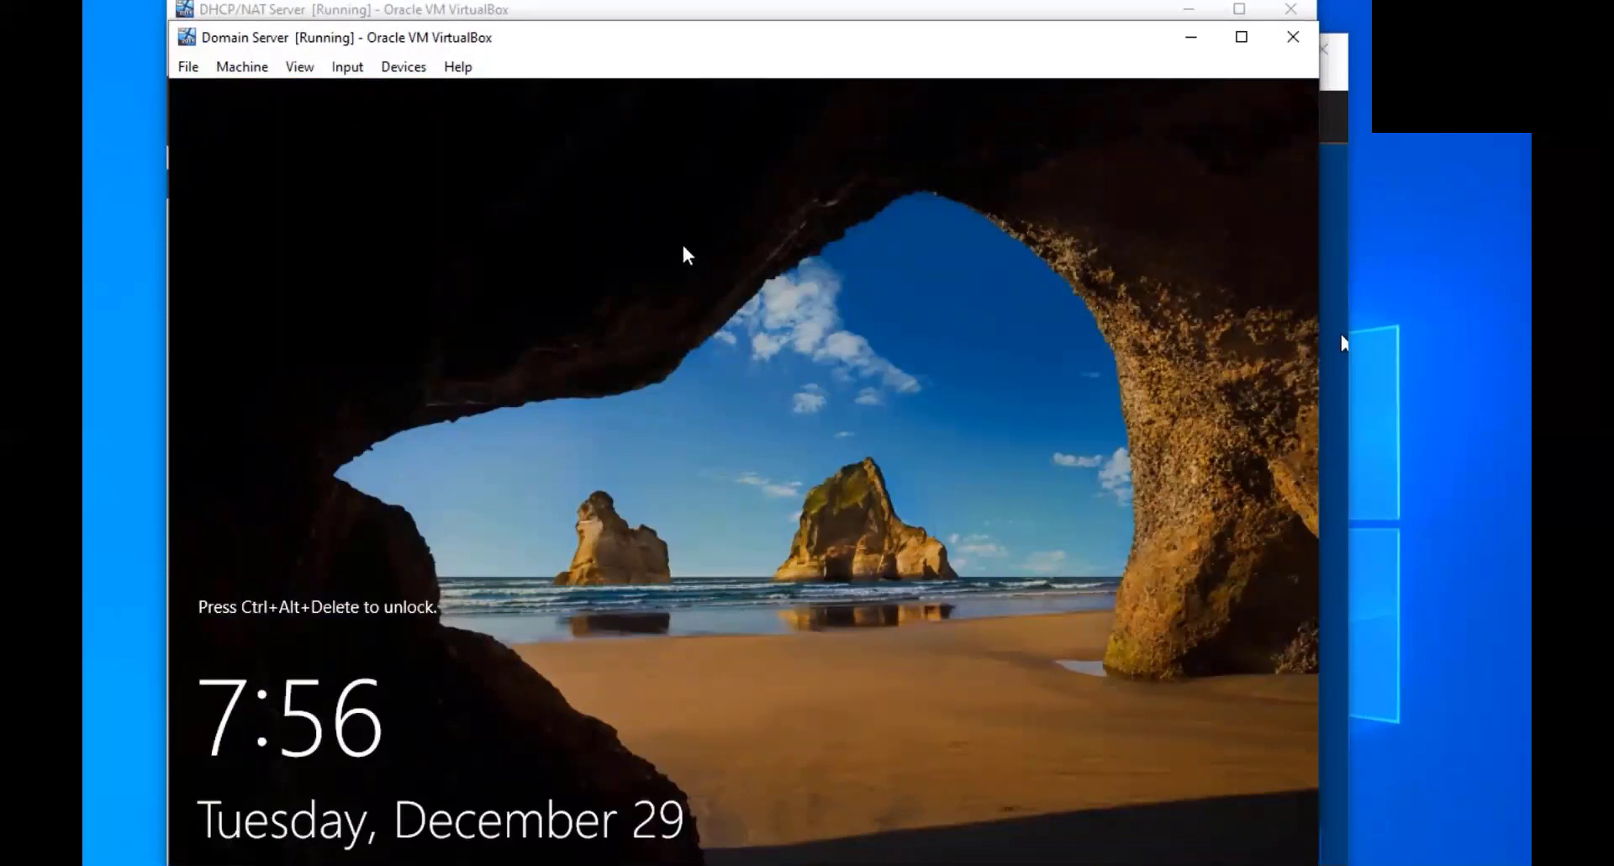
Sign in to the rebooted DC as PLEON\Administrator with the domain password
key(ctrl+Delete)
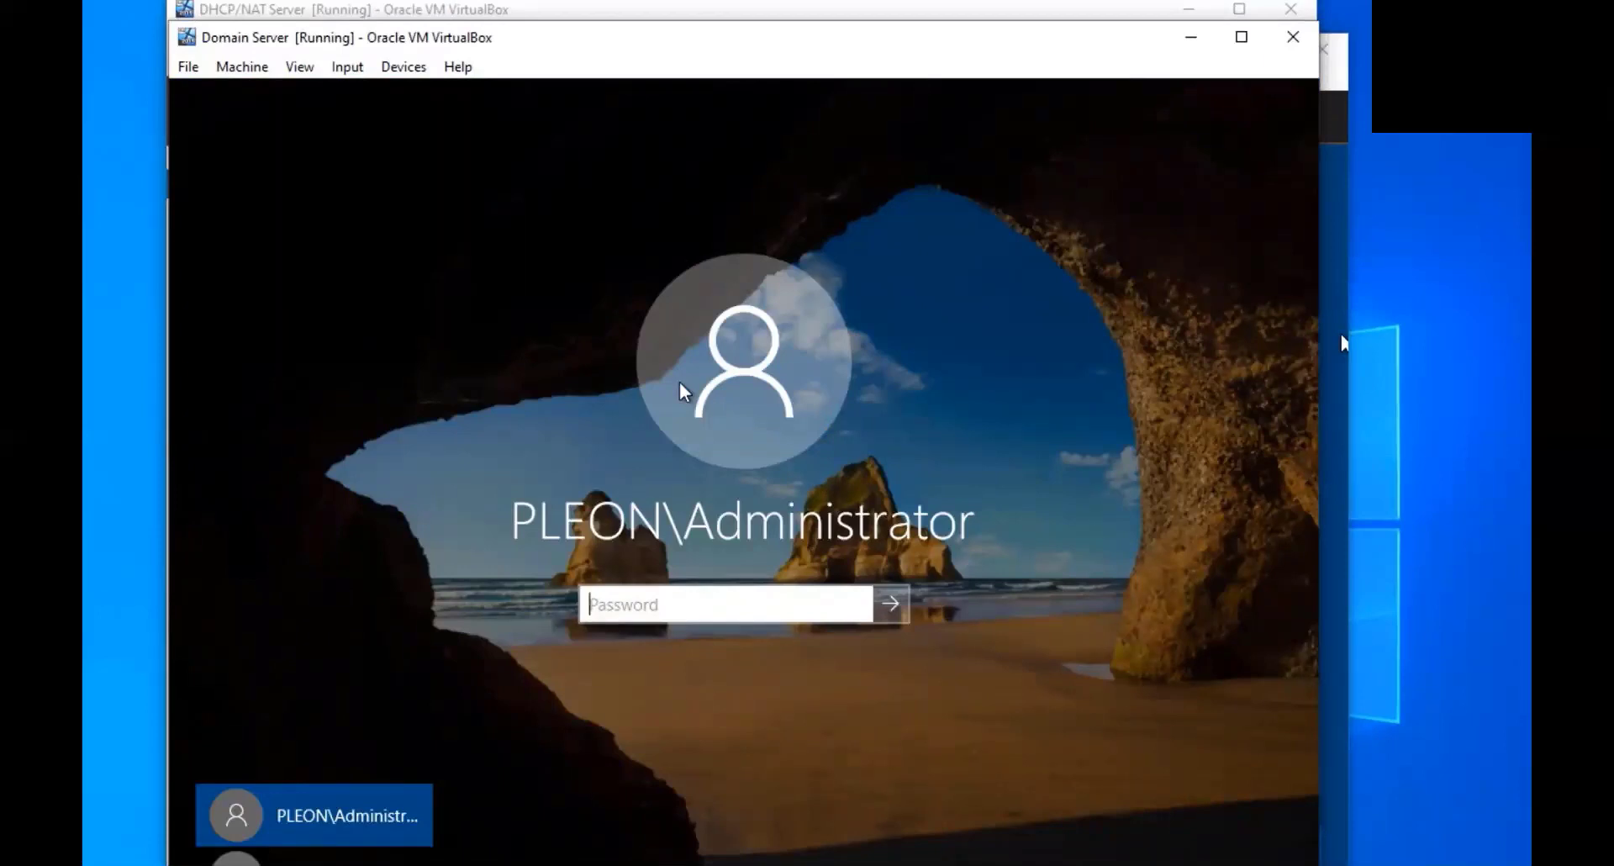
text(•••••••••)
key(Return)
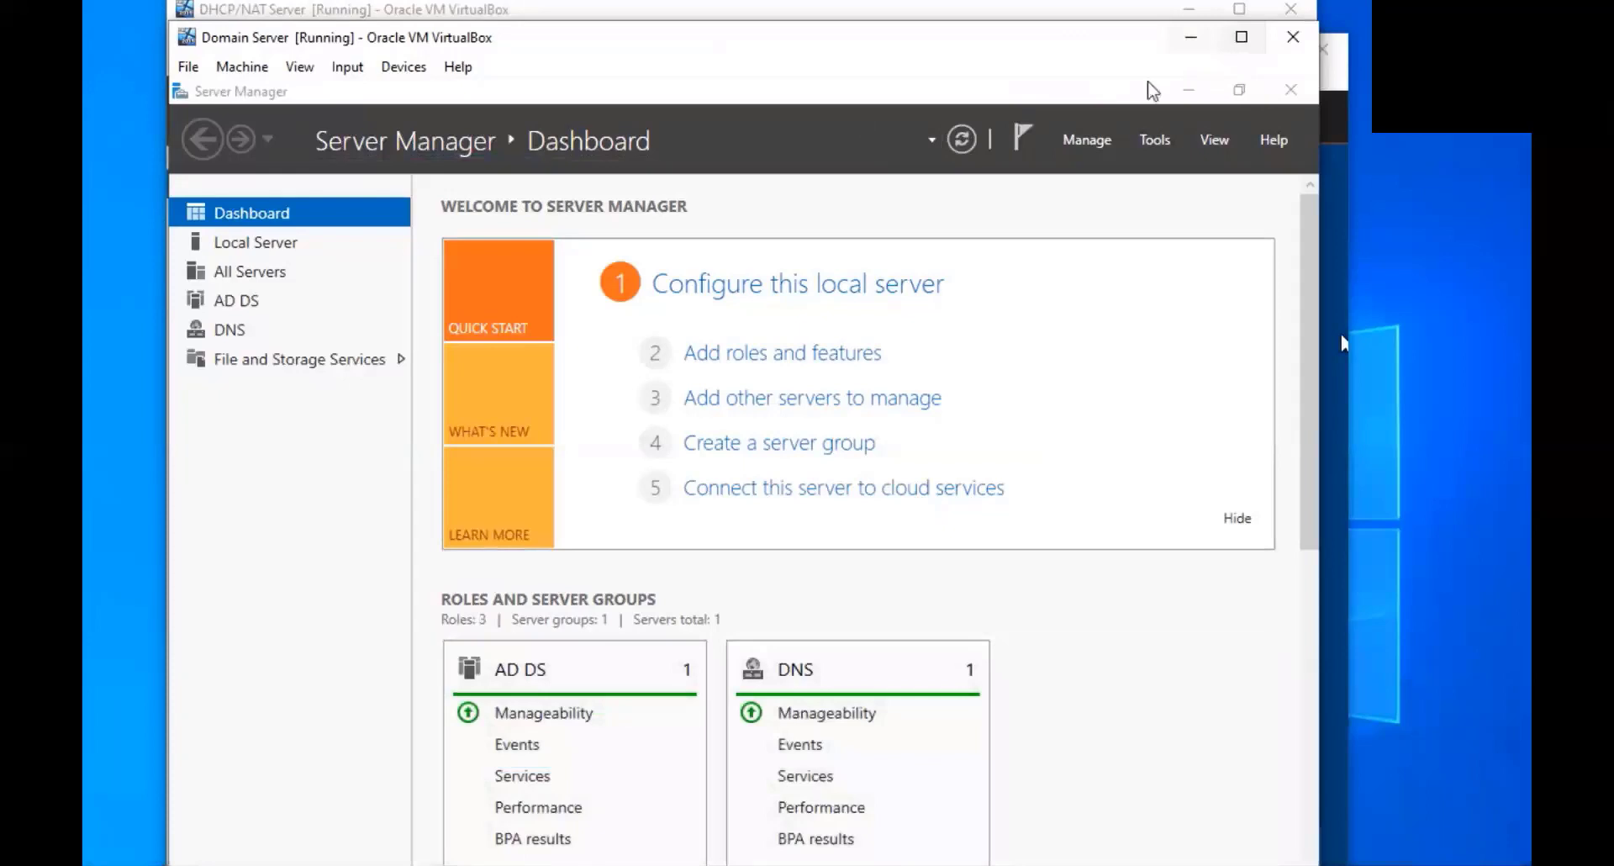
click(1340, 330)
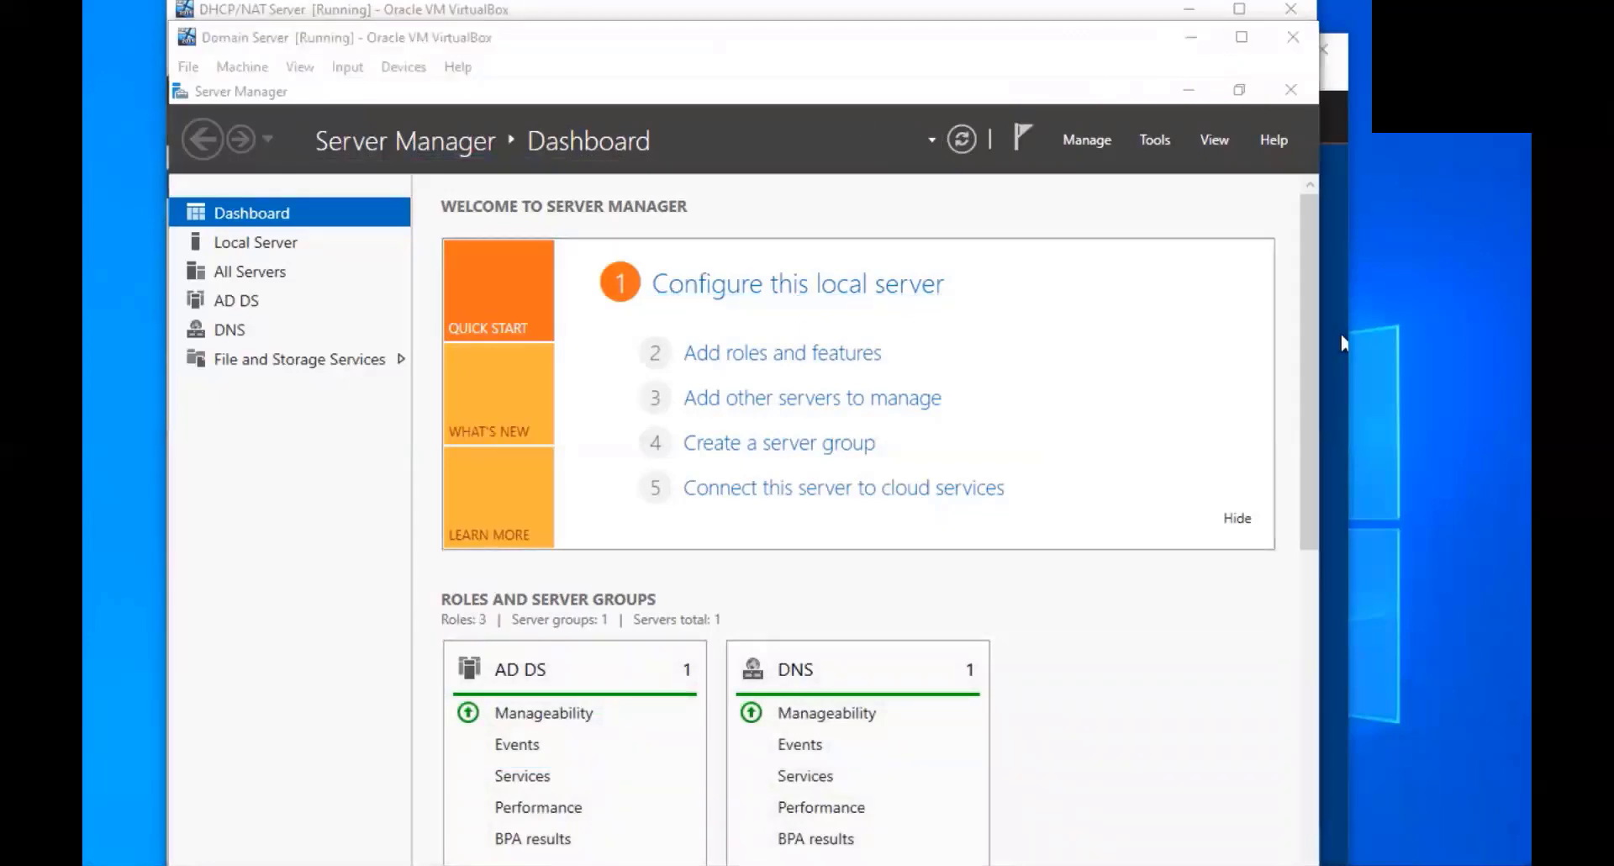
On the SCCM VM, show the Local Server properties and check its network connections
key(alt+Tab)
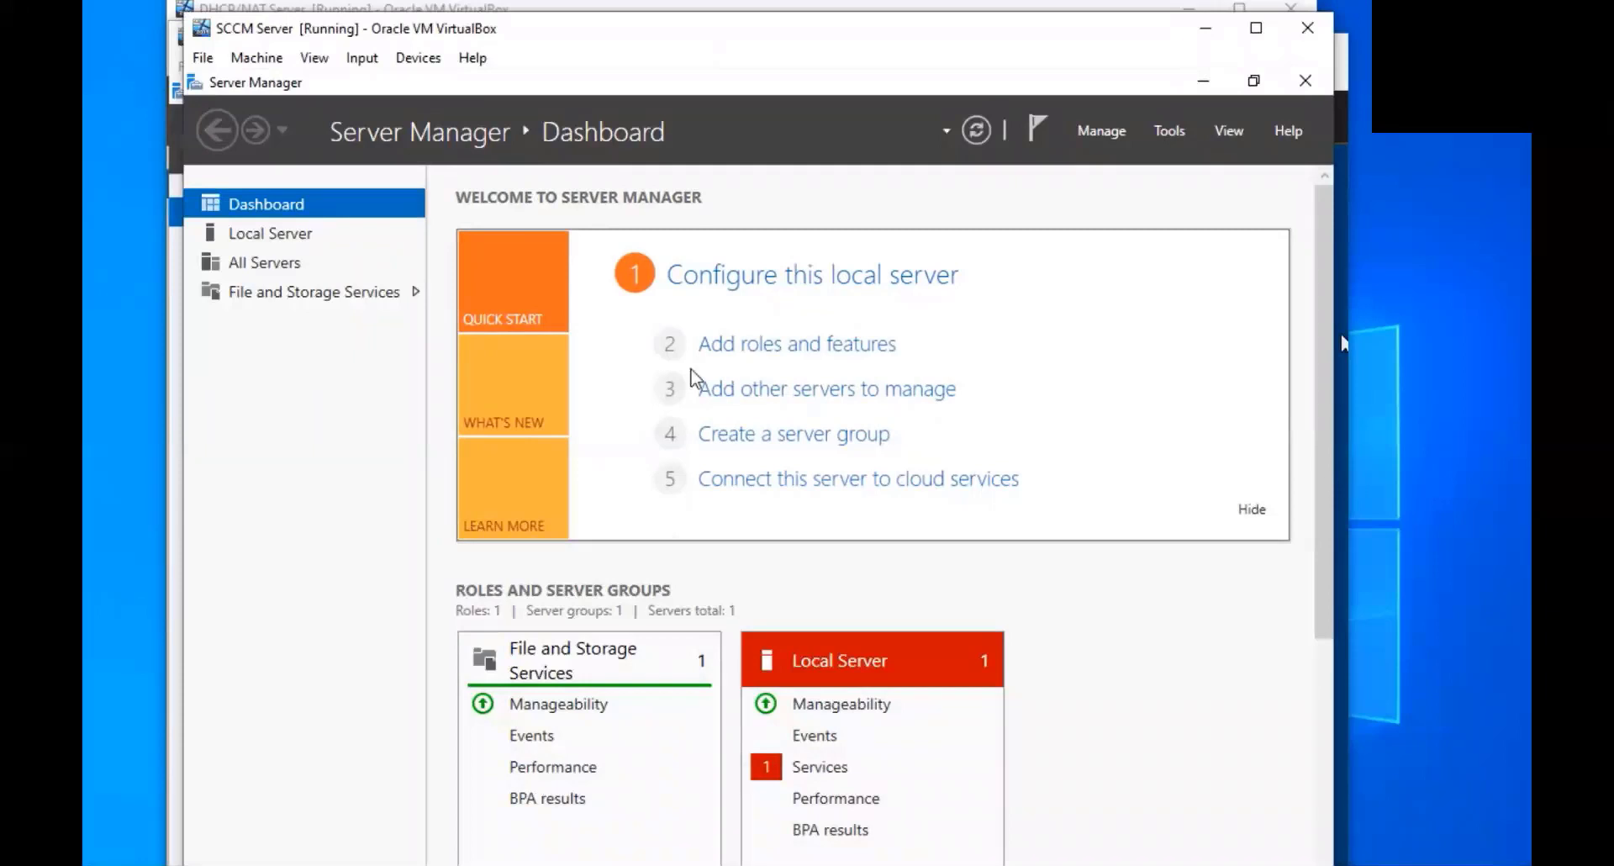
click(301, 240)
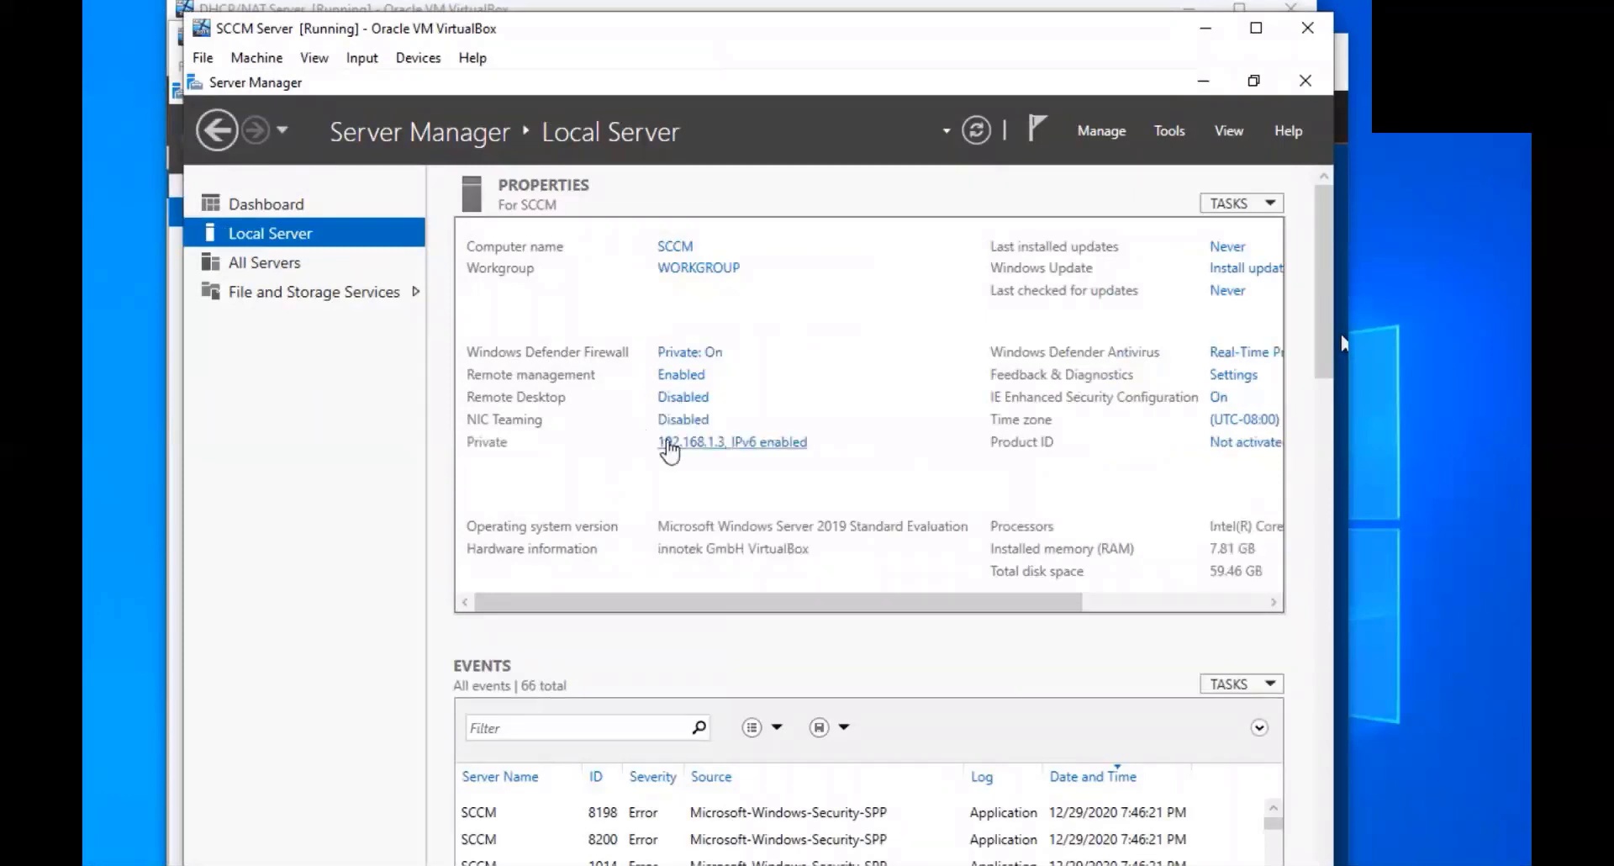
click(669, 446)
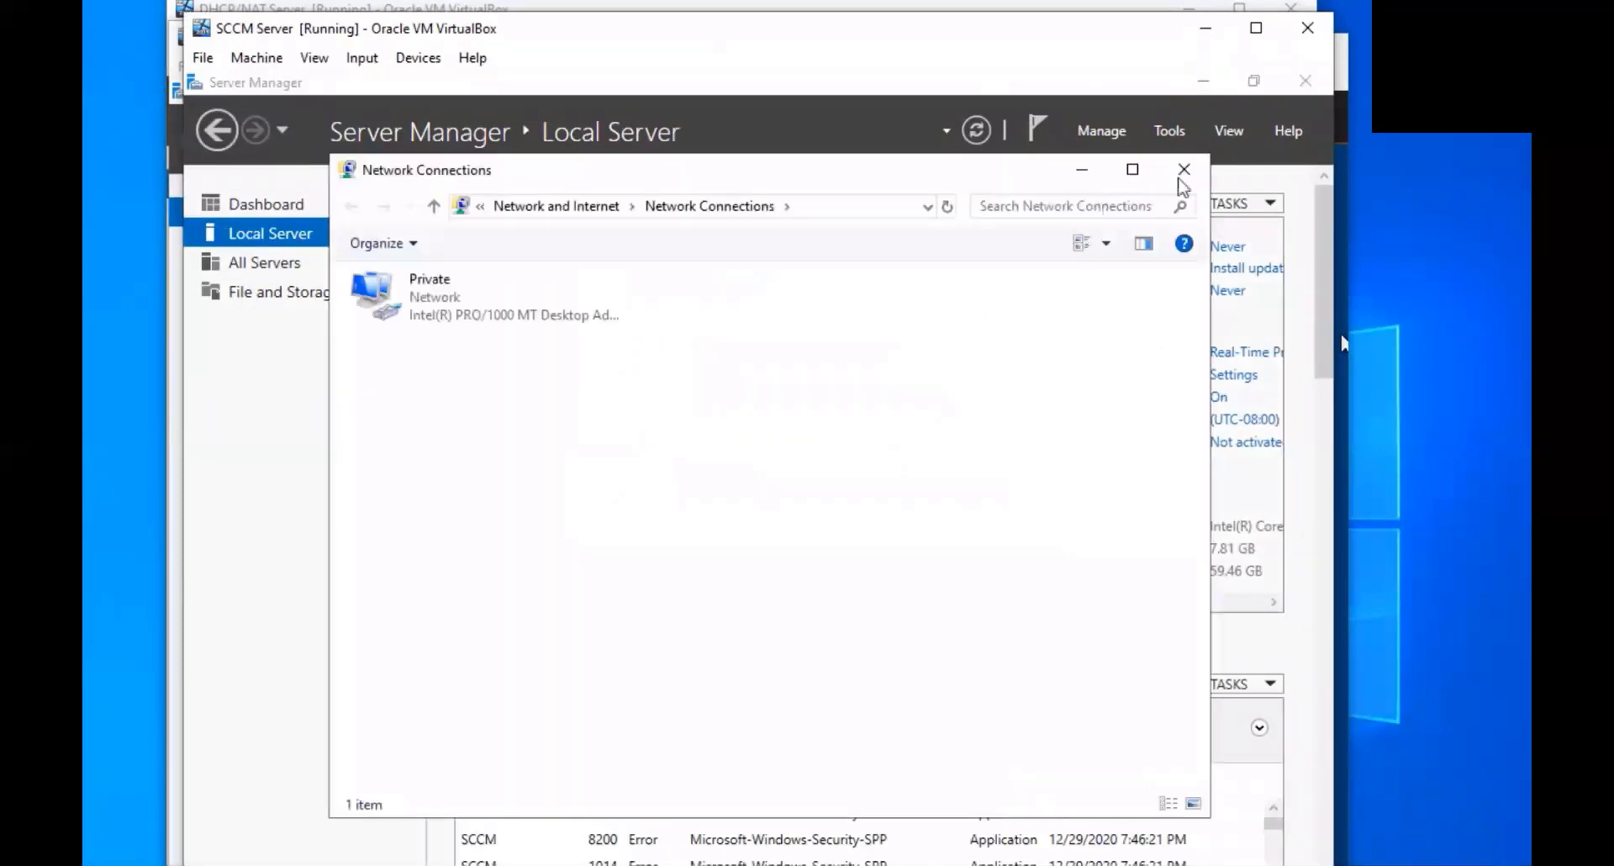
click(1185, 170)
Change the SCCM server's membership to domain pleon.com and confirm
click(682, 246)
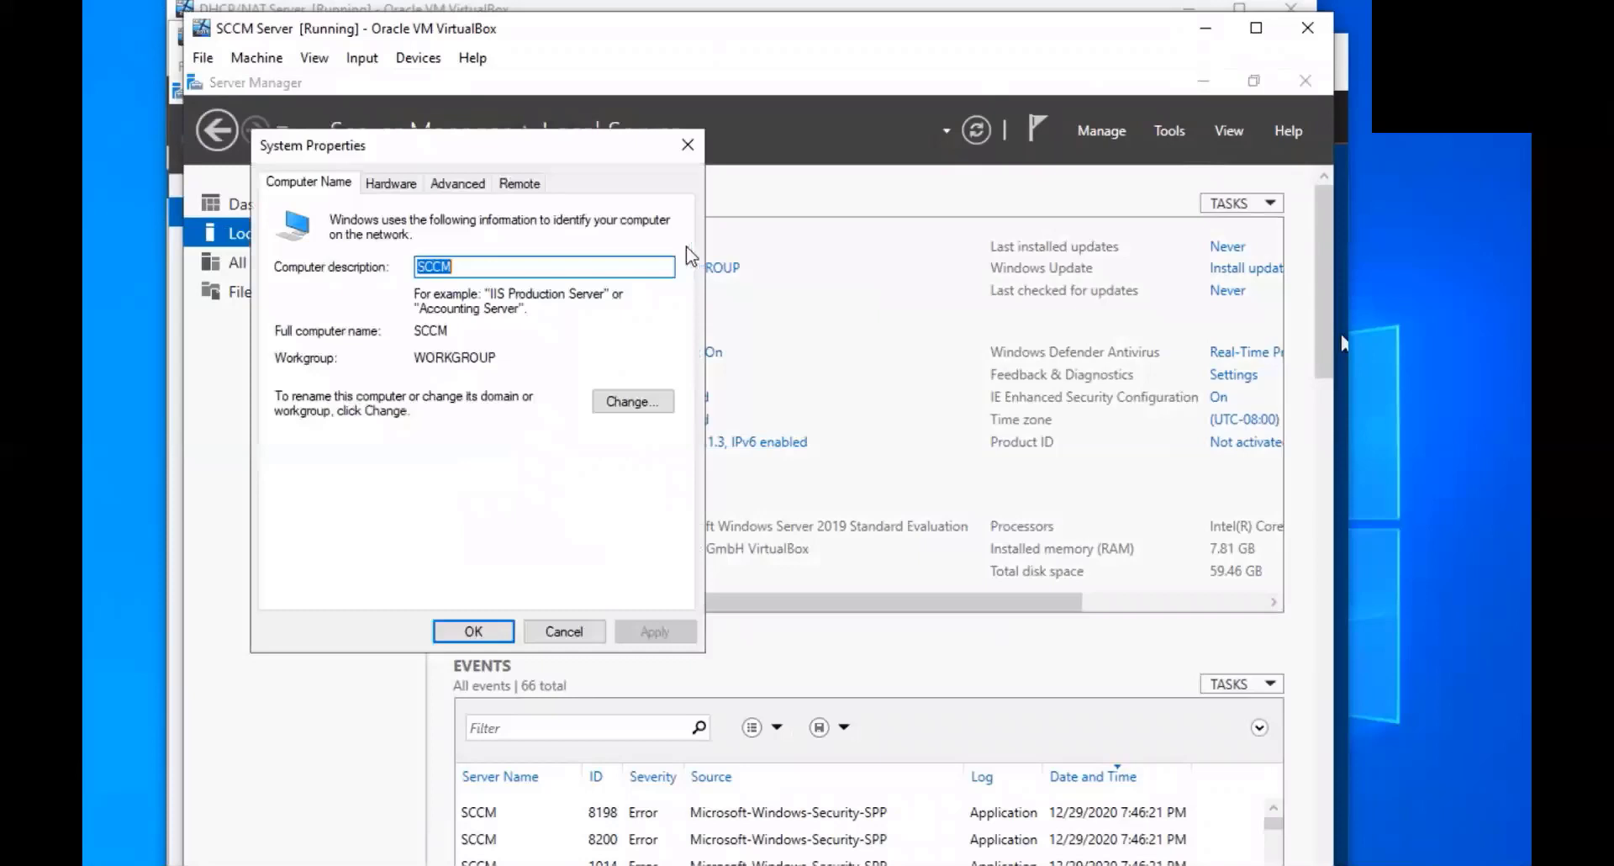
click(626, 408)
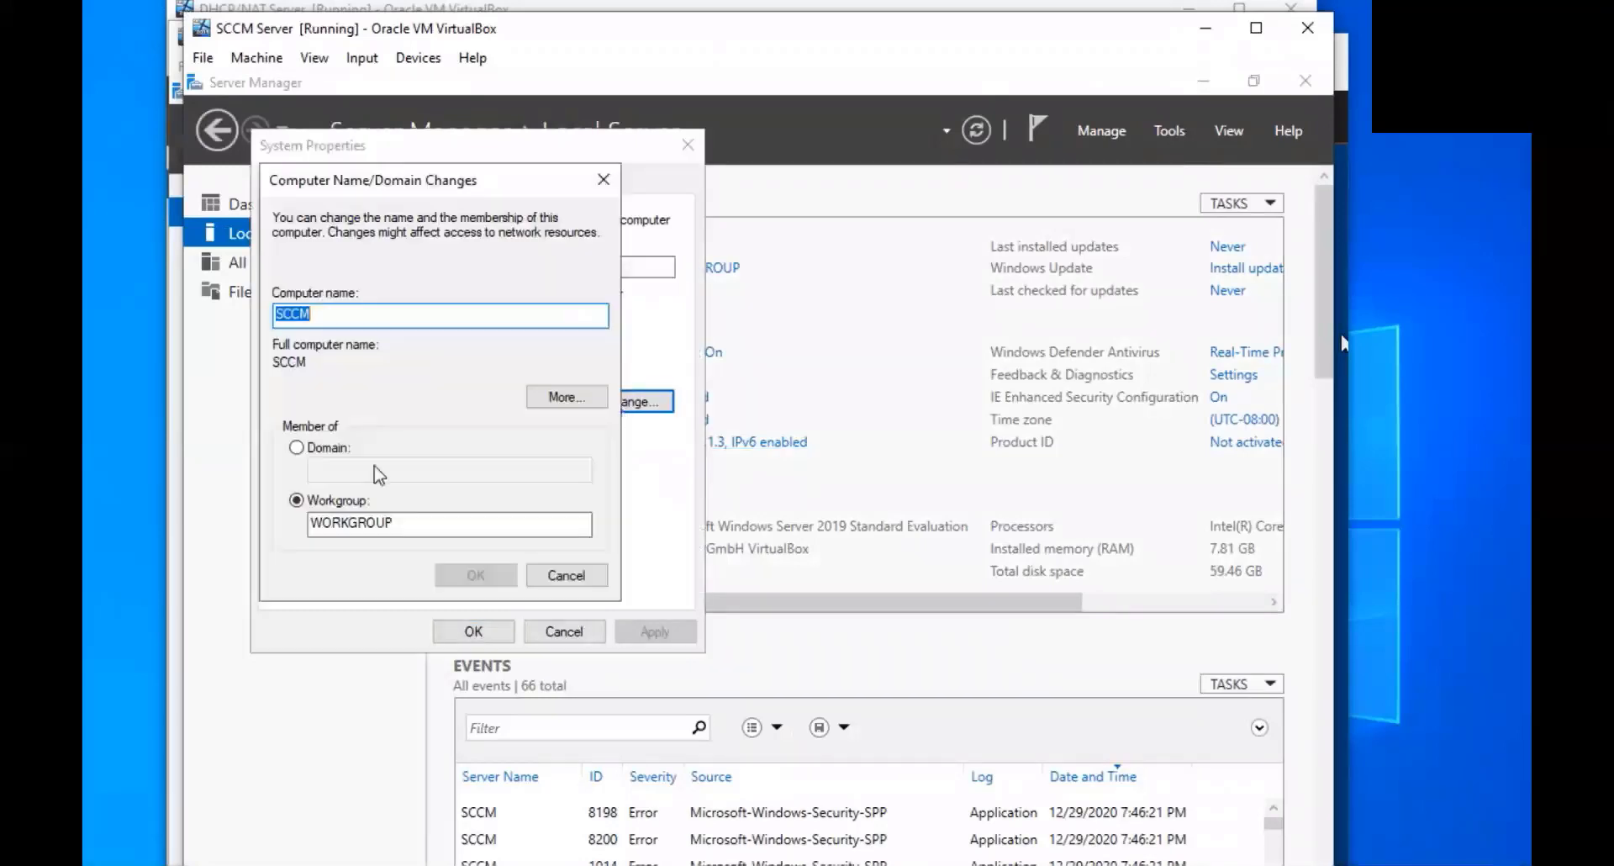
click(296, 446)
click(344, 470)
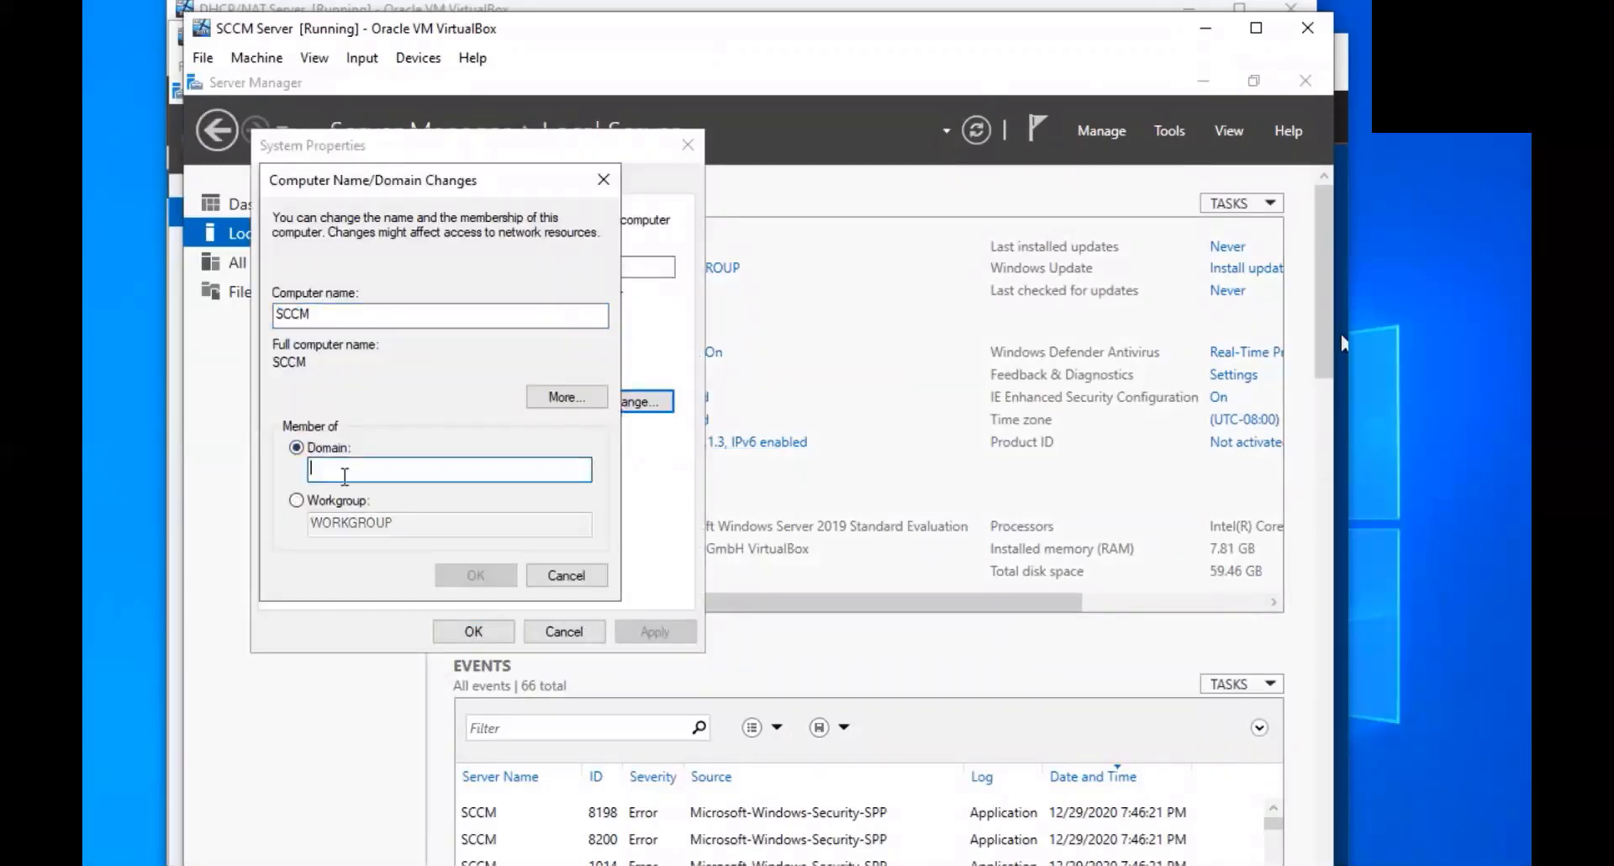
text(pl)
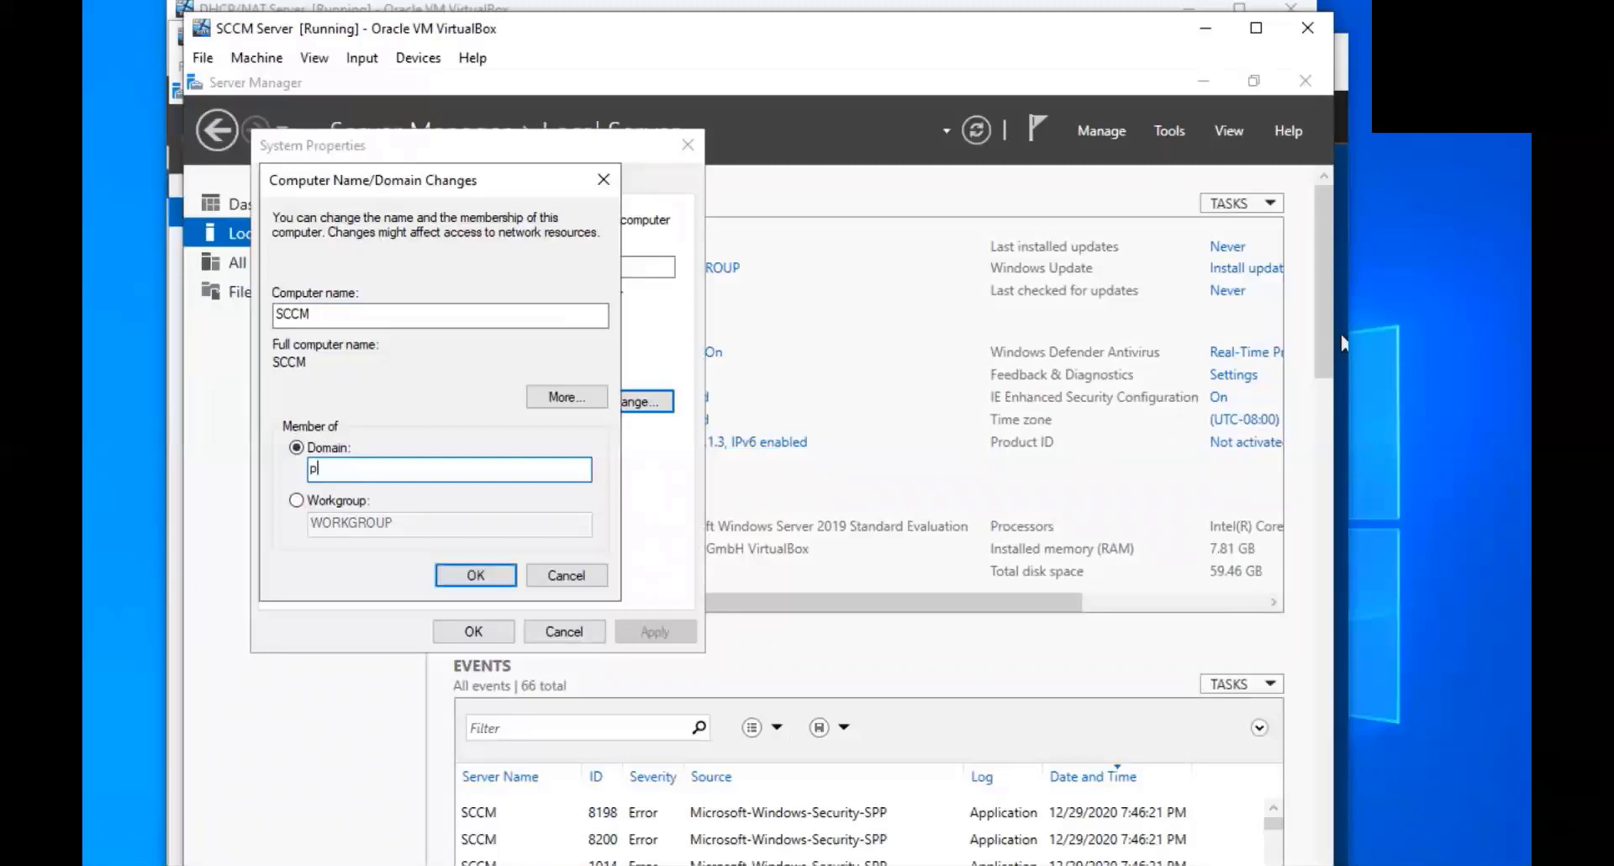
text(eon.com)
click(458, 575)
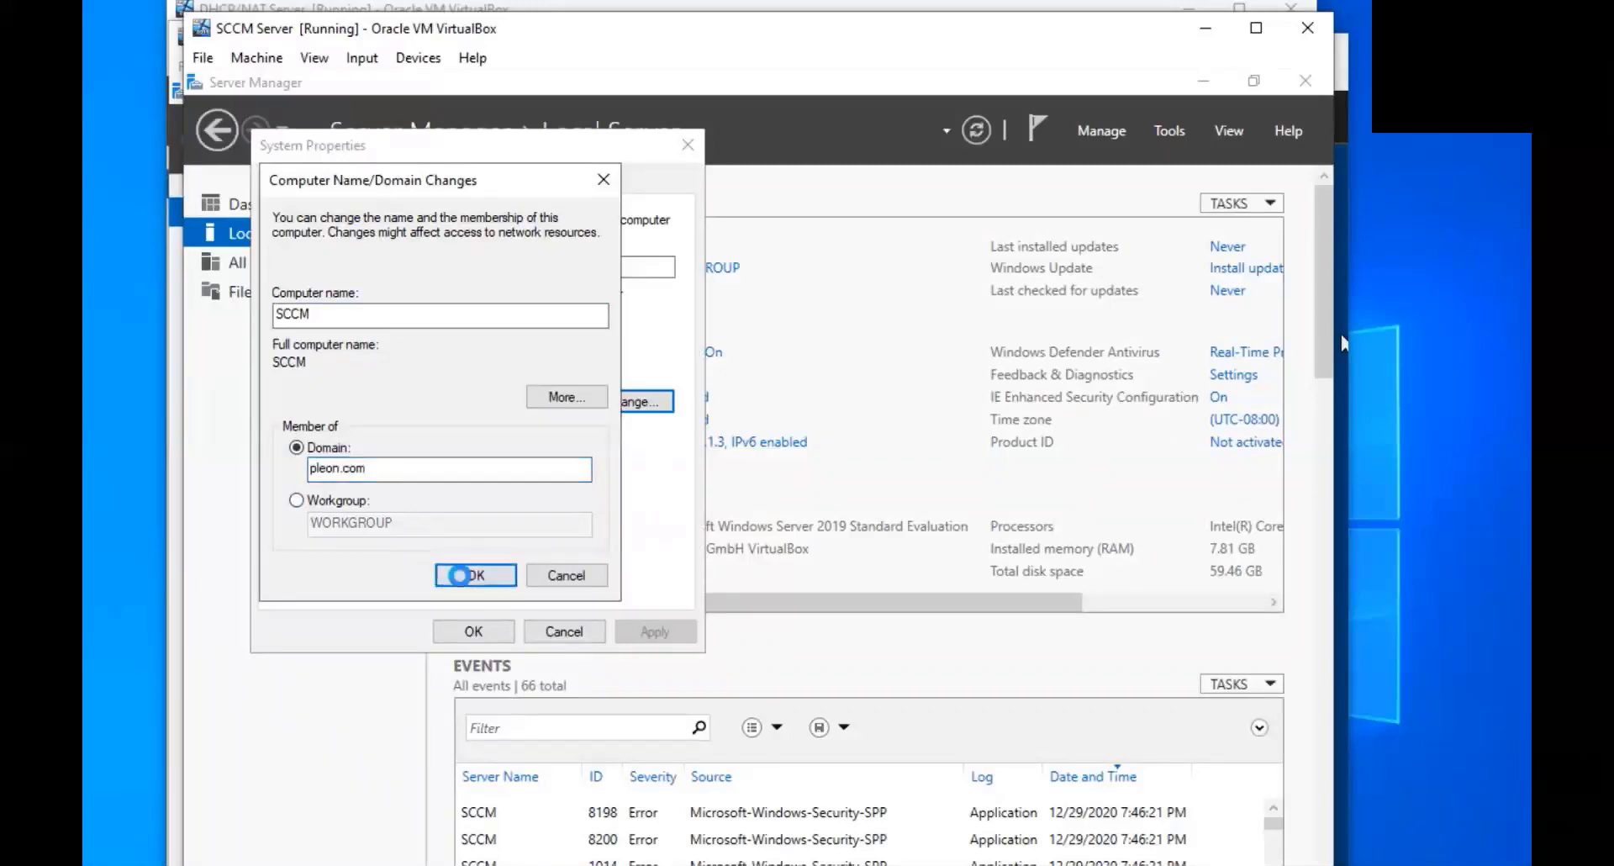
Authorise the join with user Administrator and the domain administrator password
text(a)
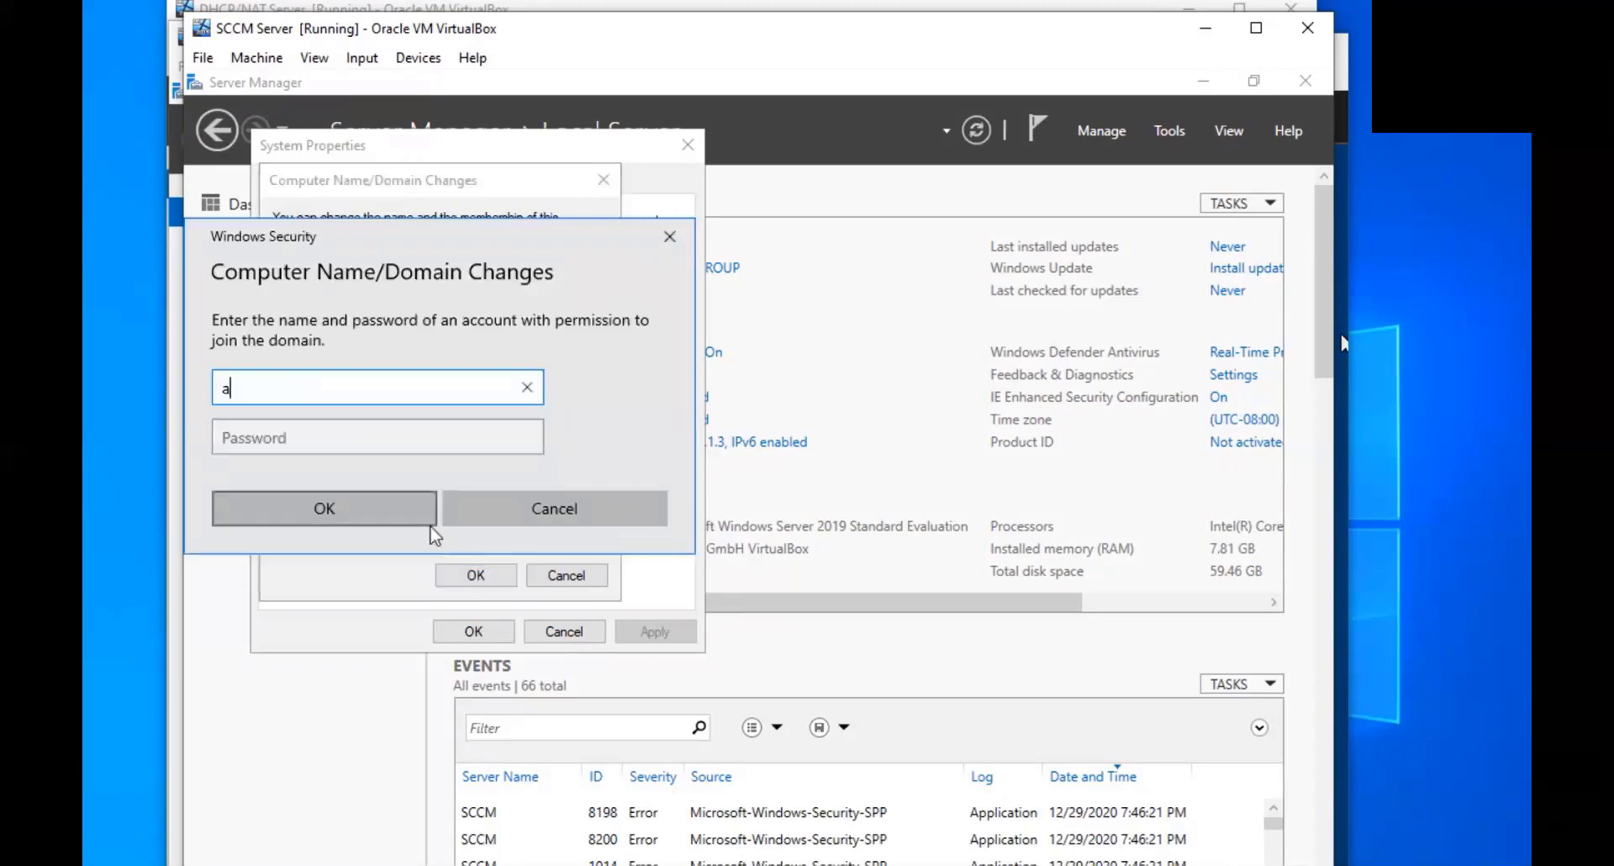
text(dministra)
key(BackSpace)
key(BackSpace)
key(BackSpace)
key(BackSpace)
key(BackSpace)
key(BackSpace)
key(BackSpace)
key(BackSpace)
key(BackSpace)
key(BackSpace)
text(Administrar)
key(BackSpace)
text(tor)
key(Tab)
text(*****)
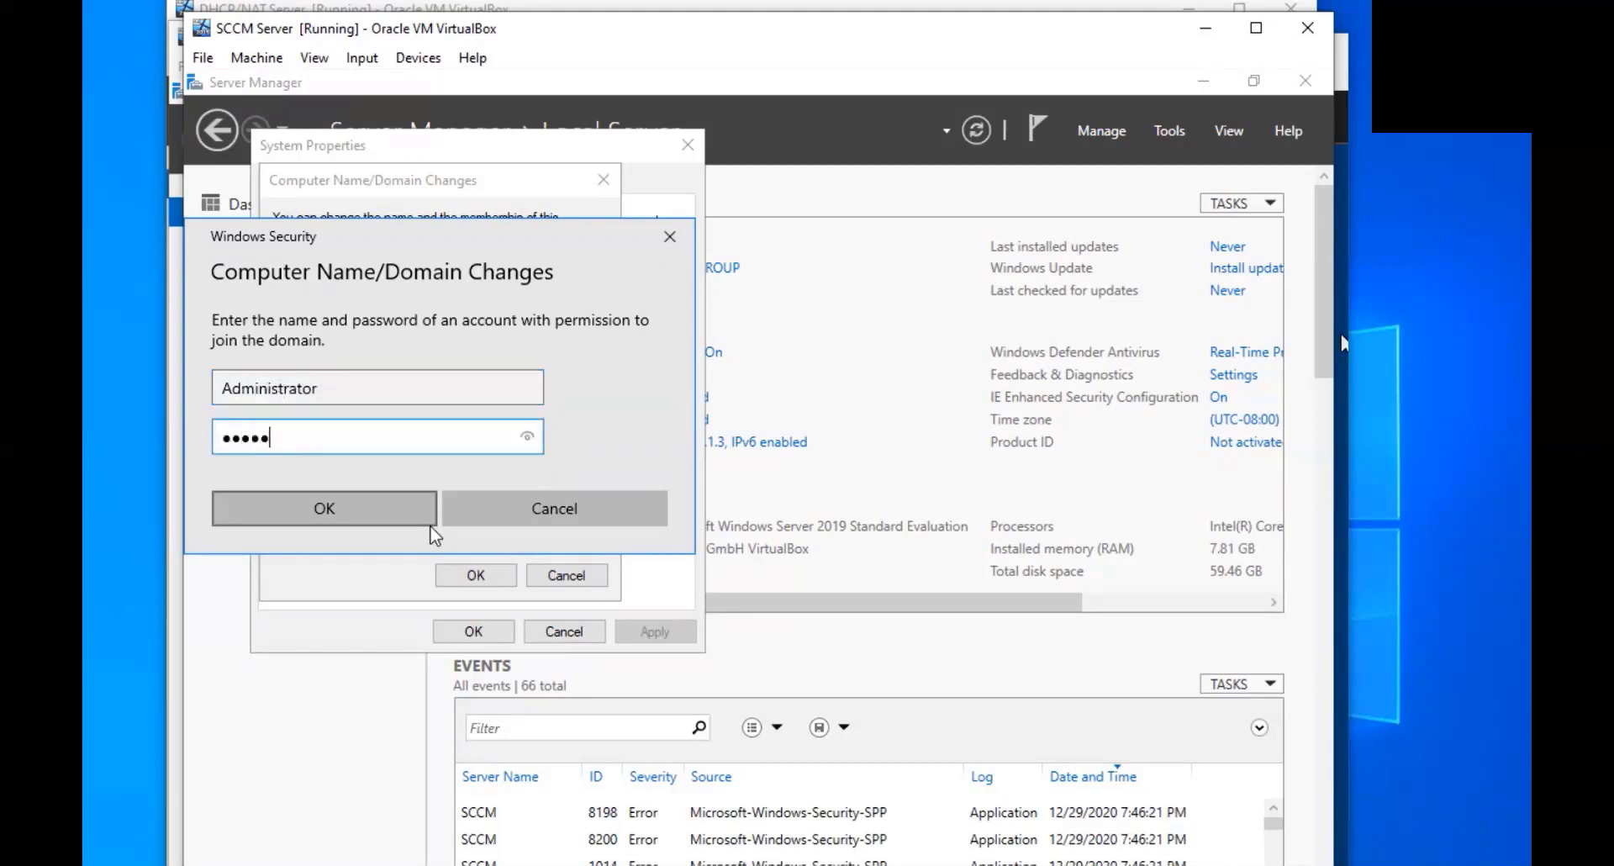
text(****)
key(Return)
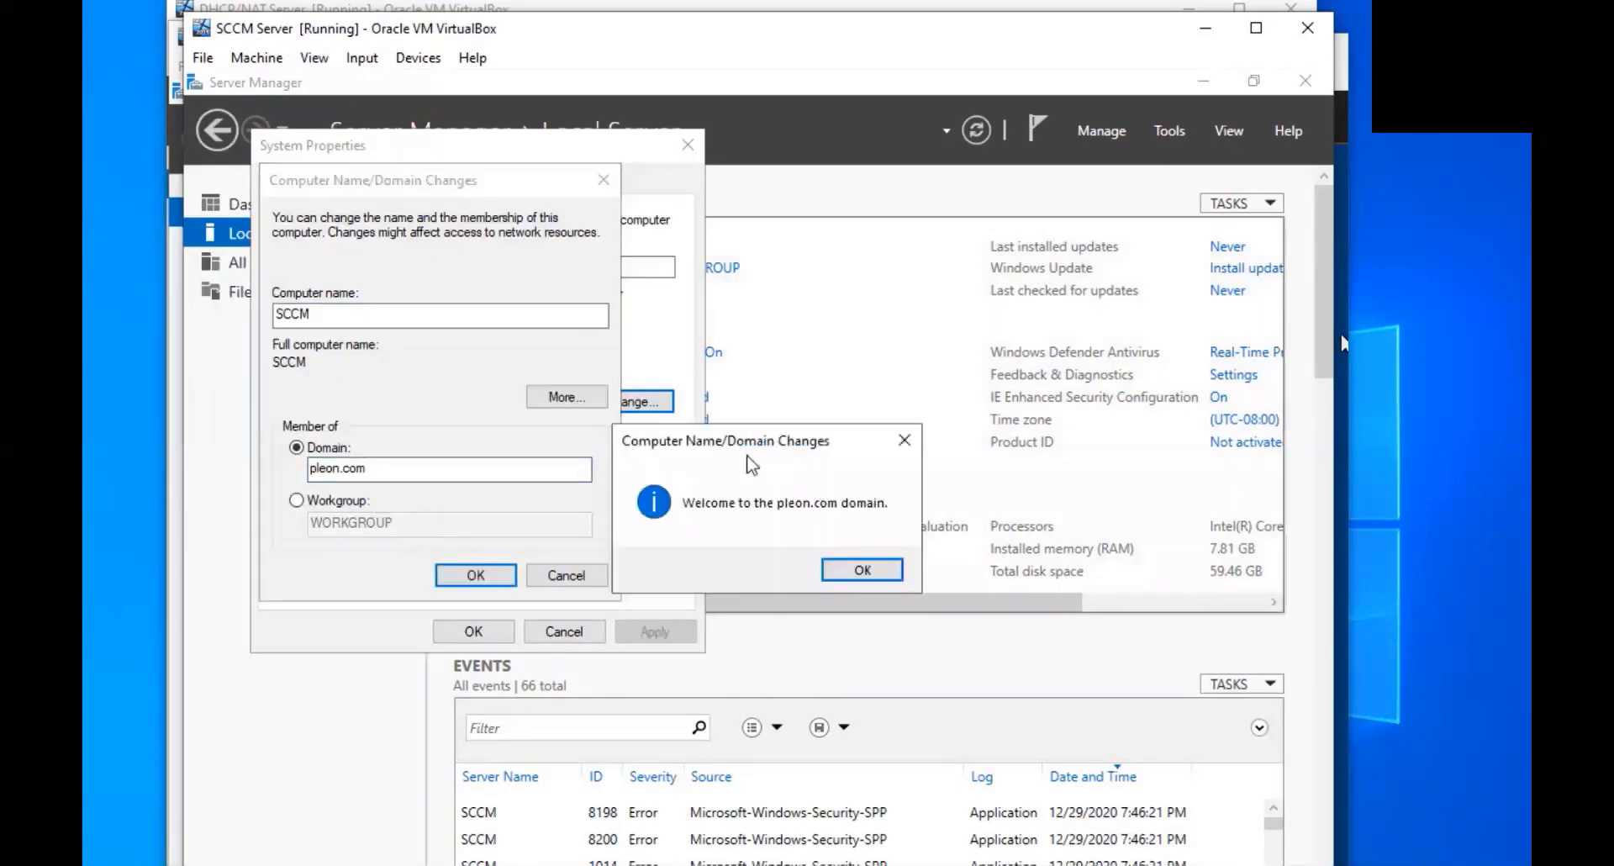
Acknowledge the welcome and restart notices, then restart the SCCM server now
click(871, 570)
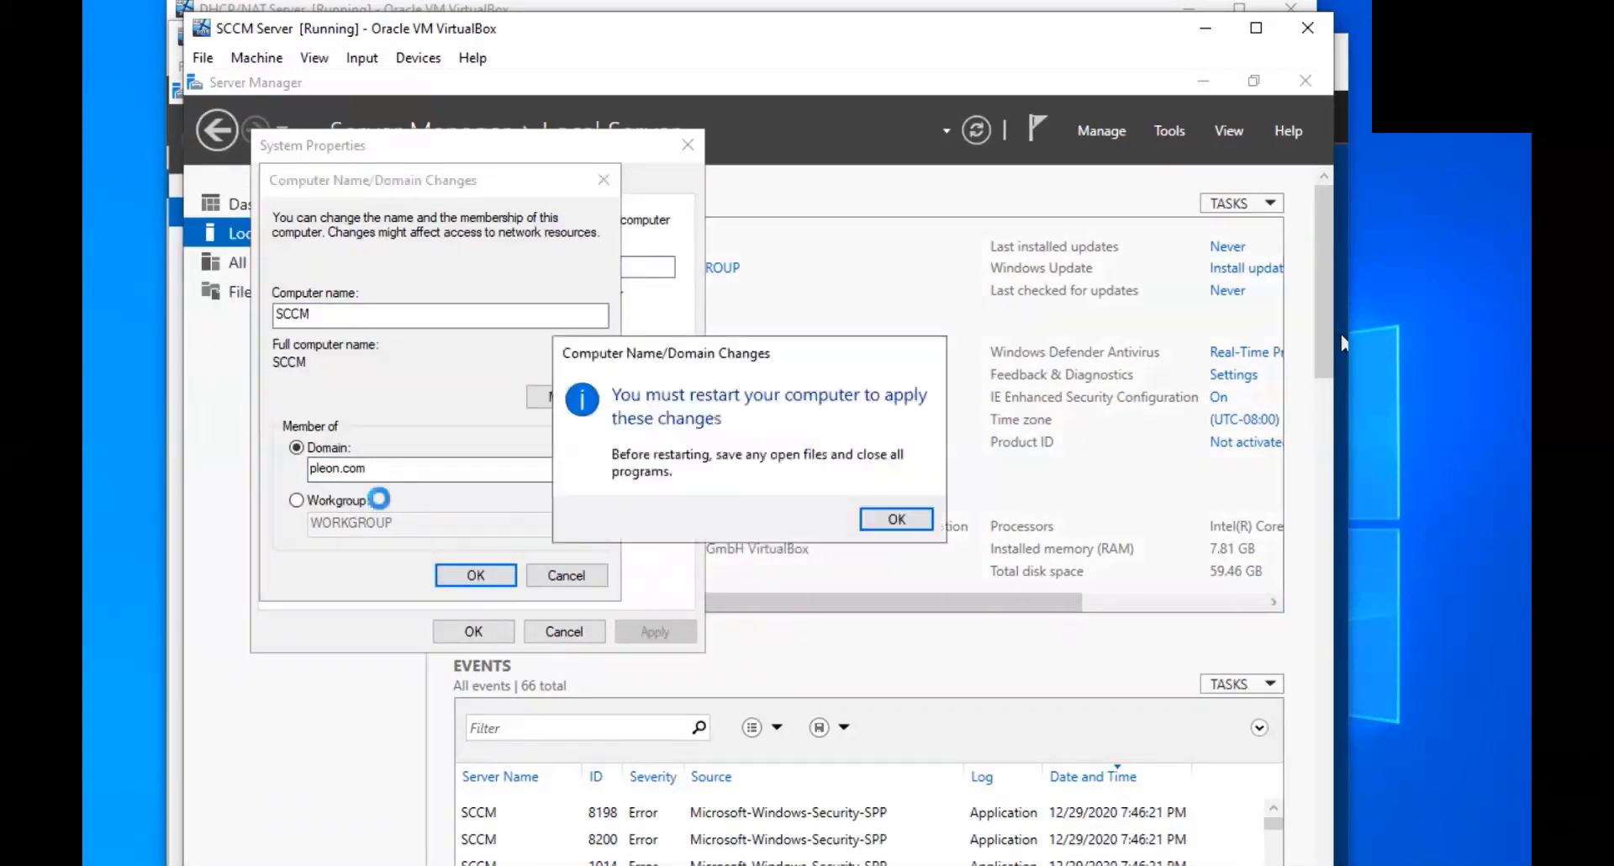
click(896, 518)
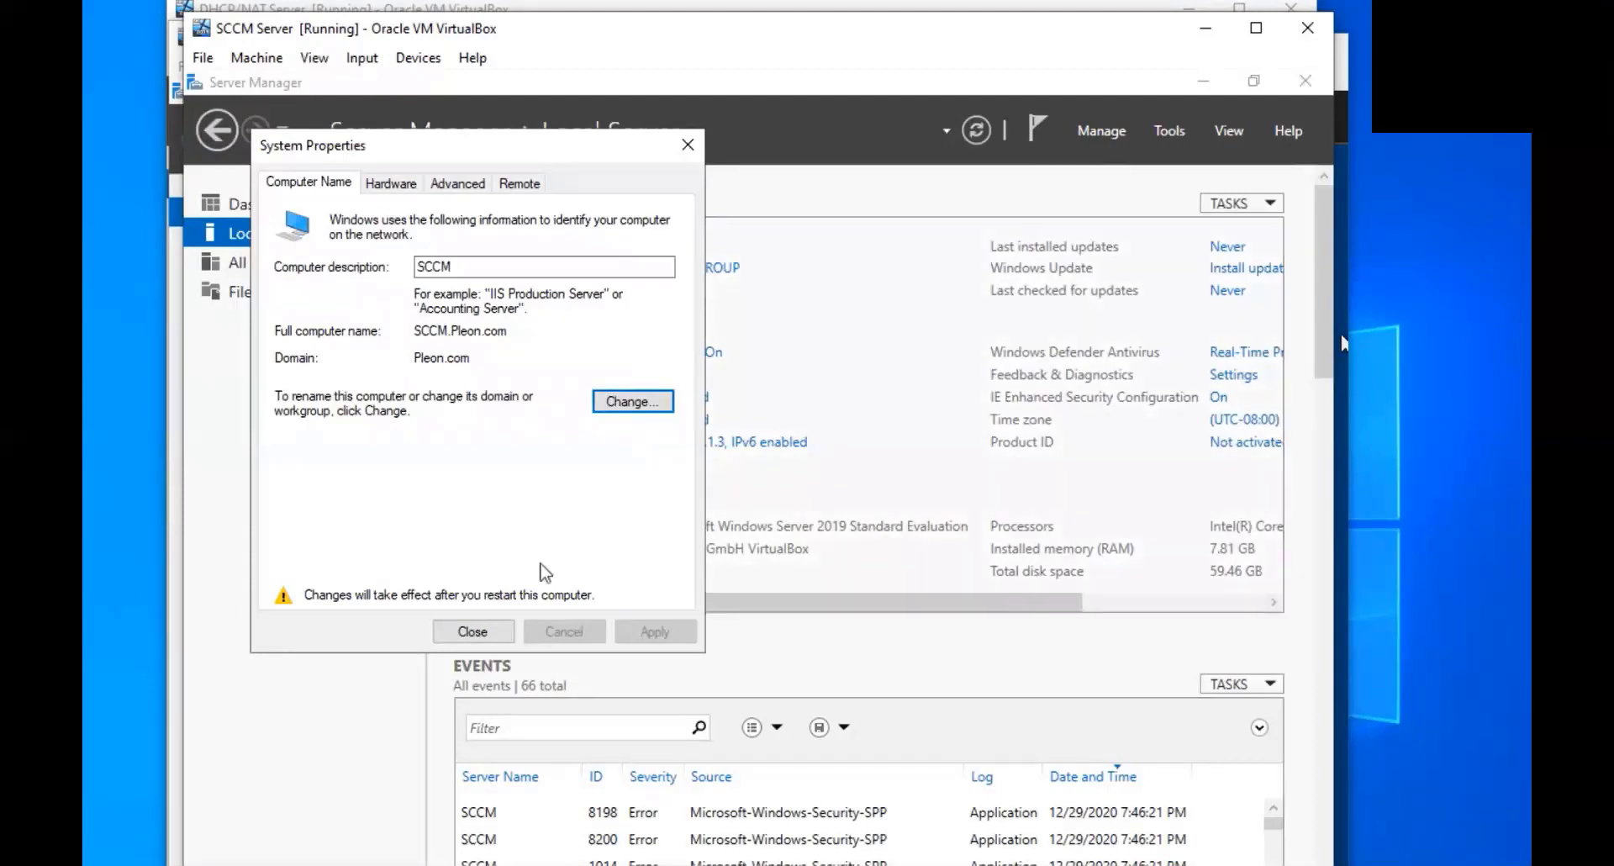
click(473, 631)
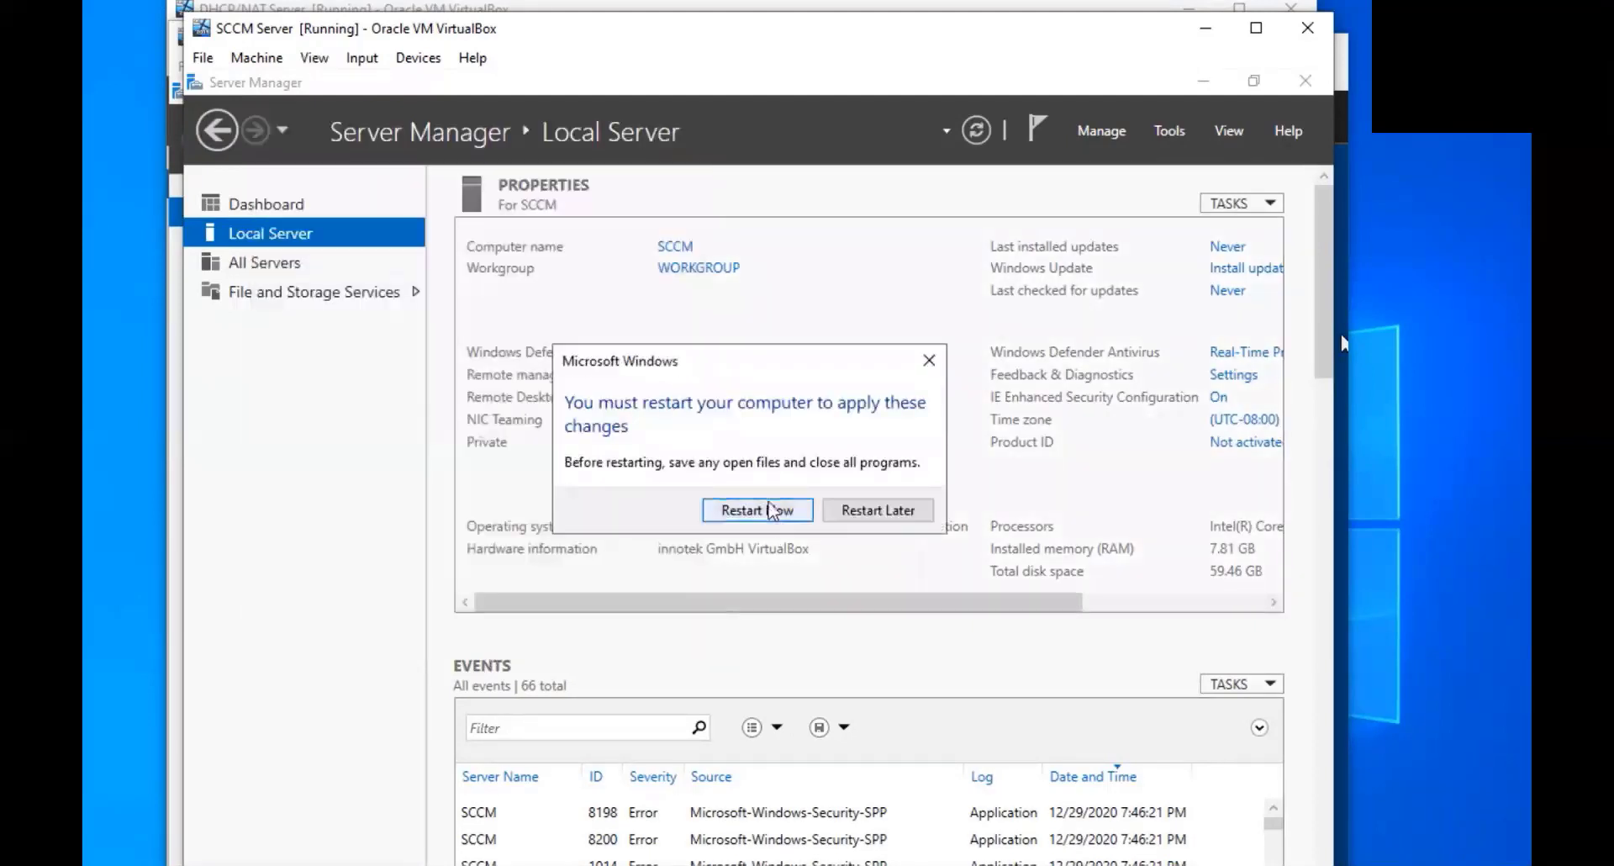
click(771, 509)
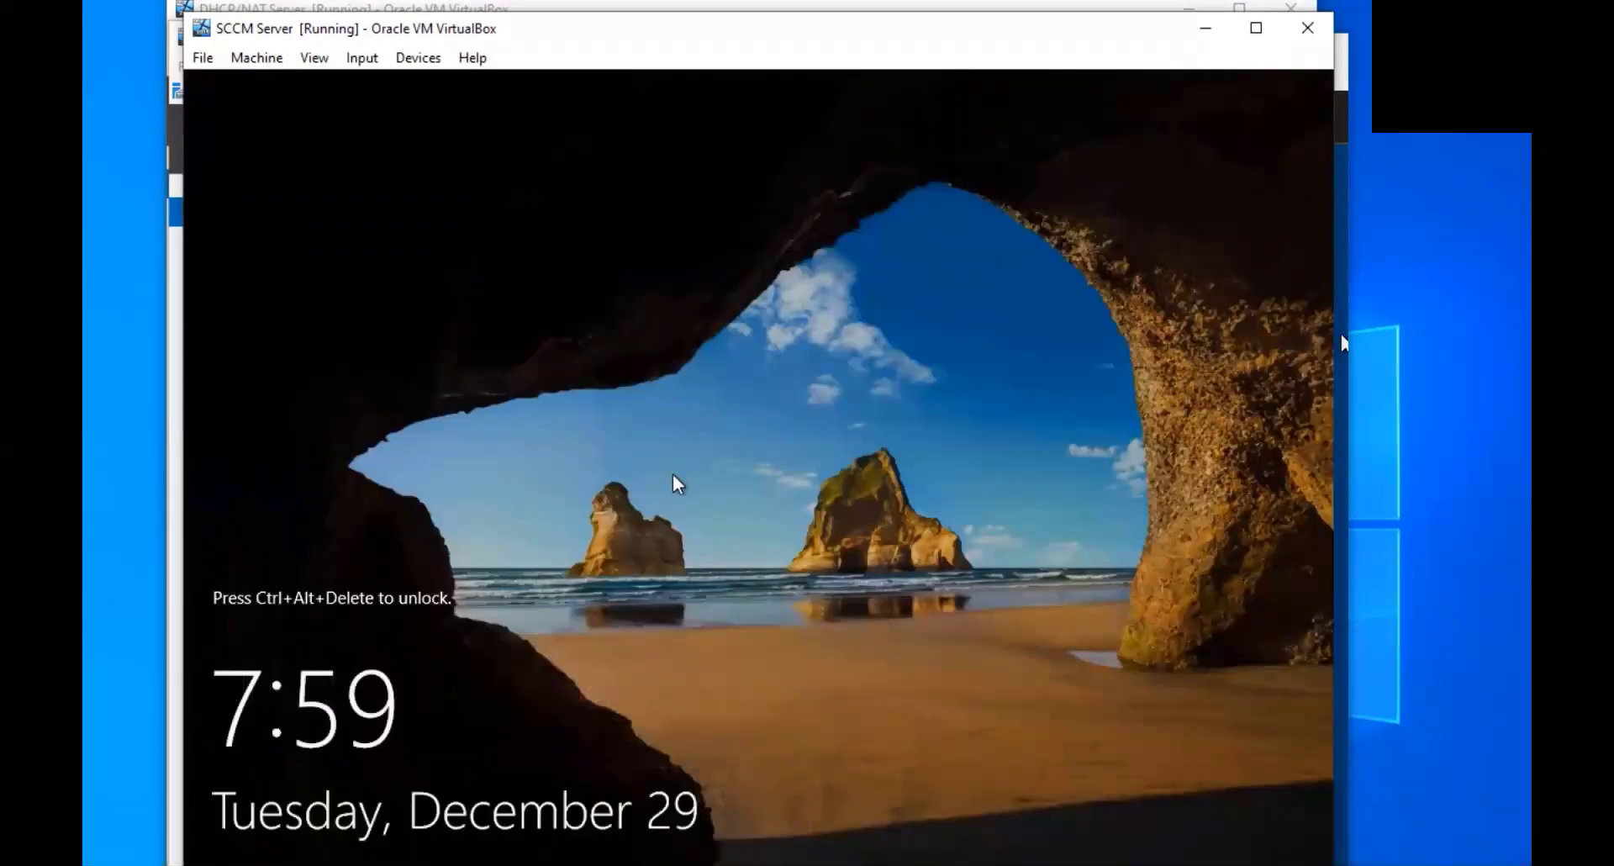
click(1341, 341)
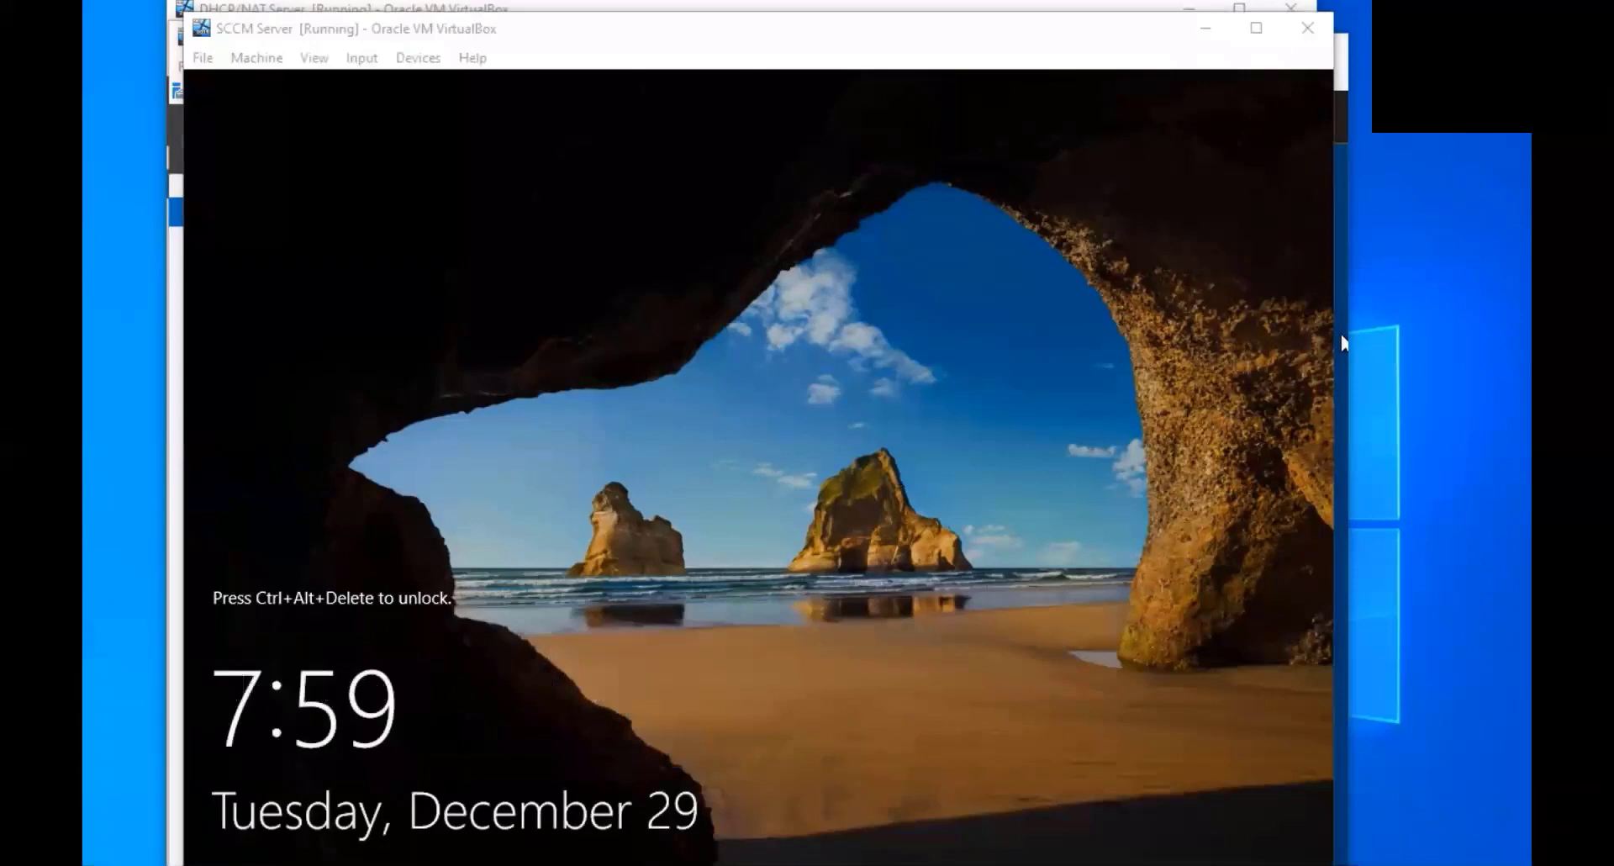
On the DHCP/NAT VM, open the computer name settings and choose Domain membership
key(alt+Tab)
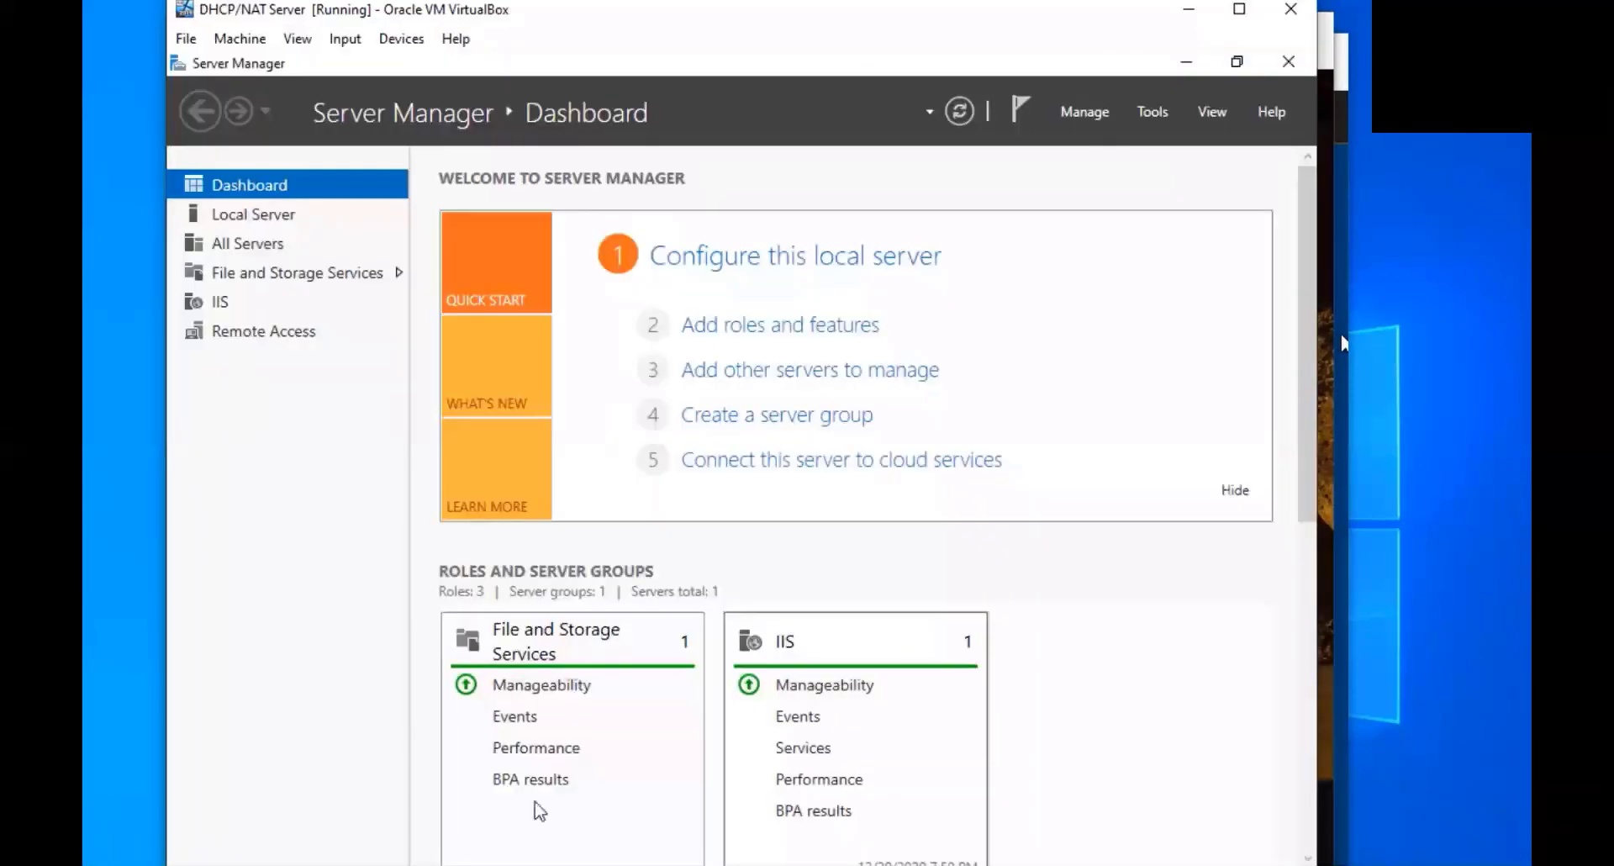
click(254, 213)
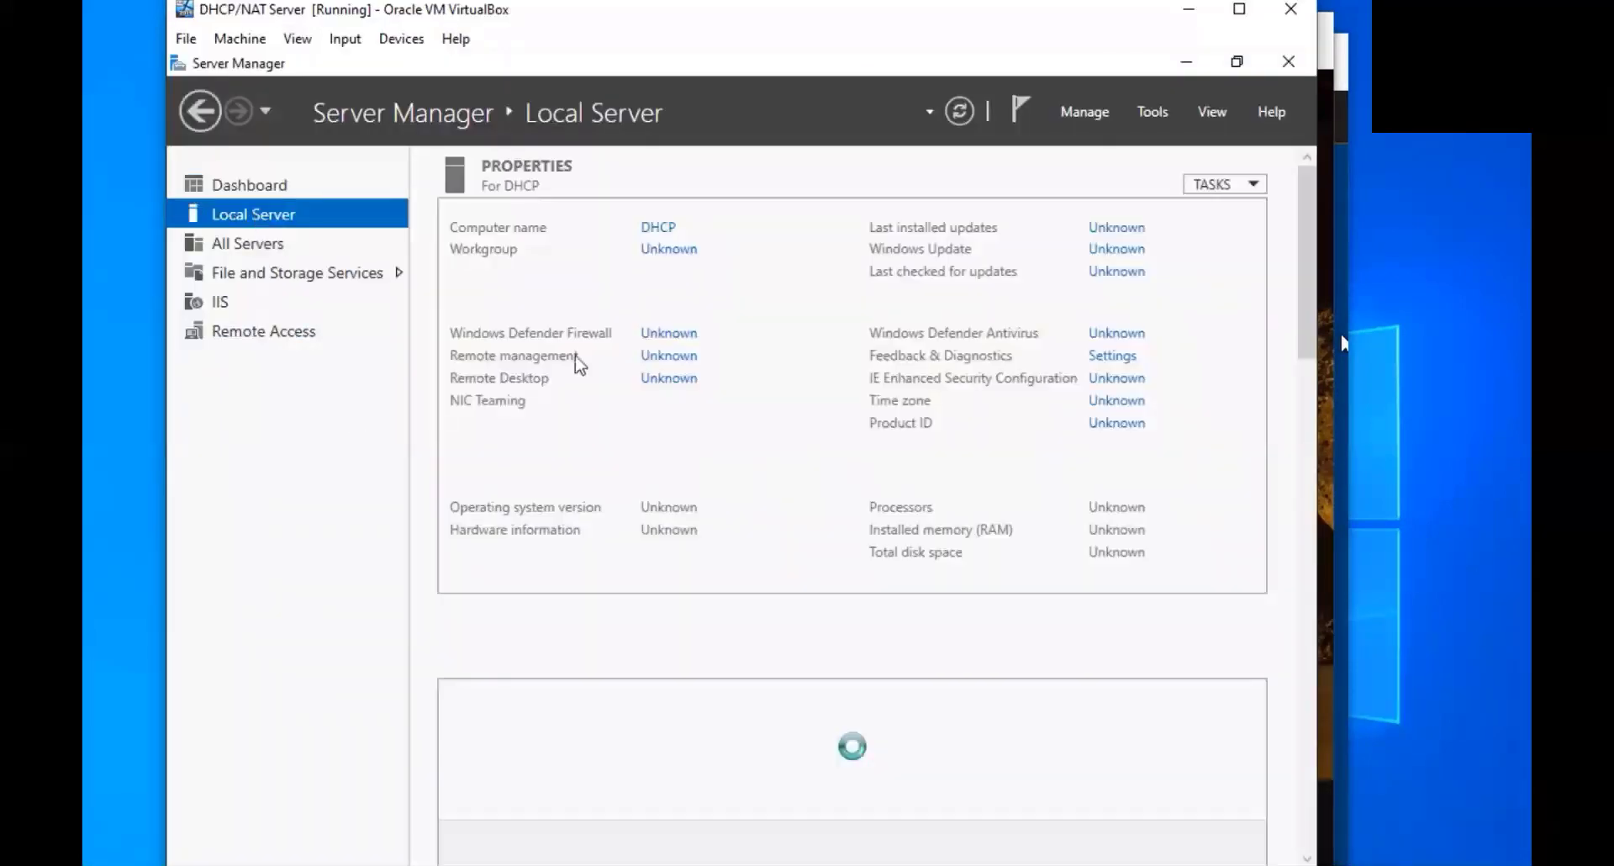
click(662, 234)
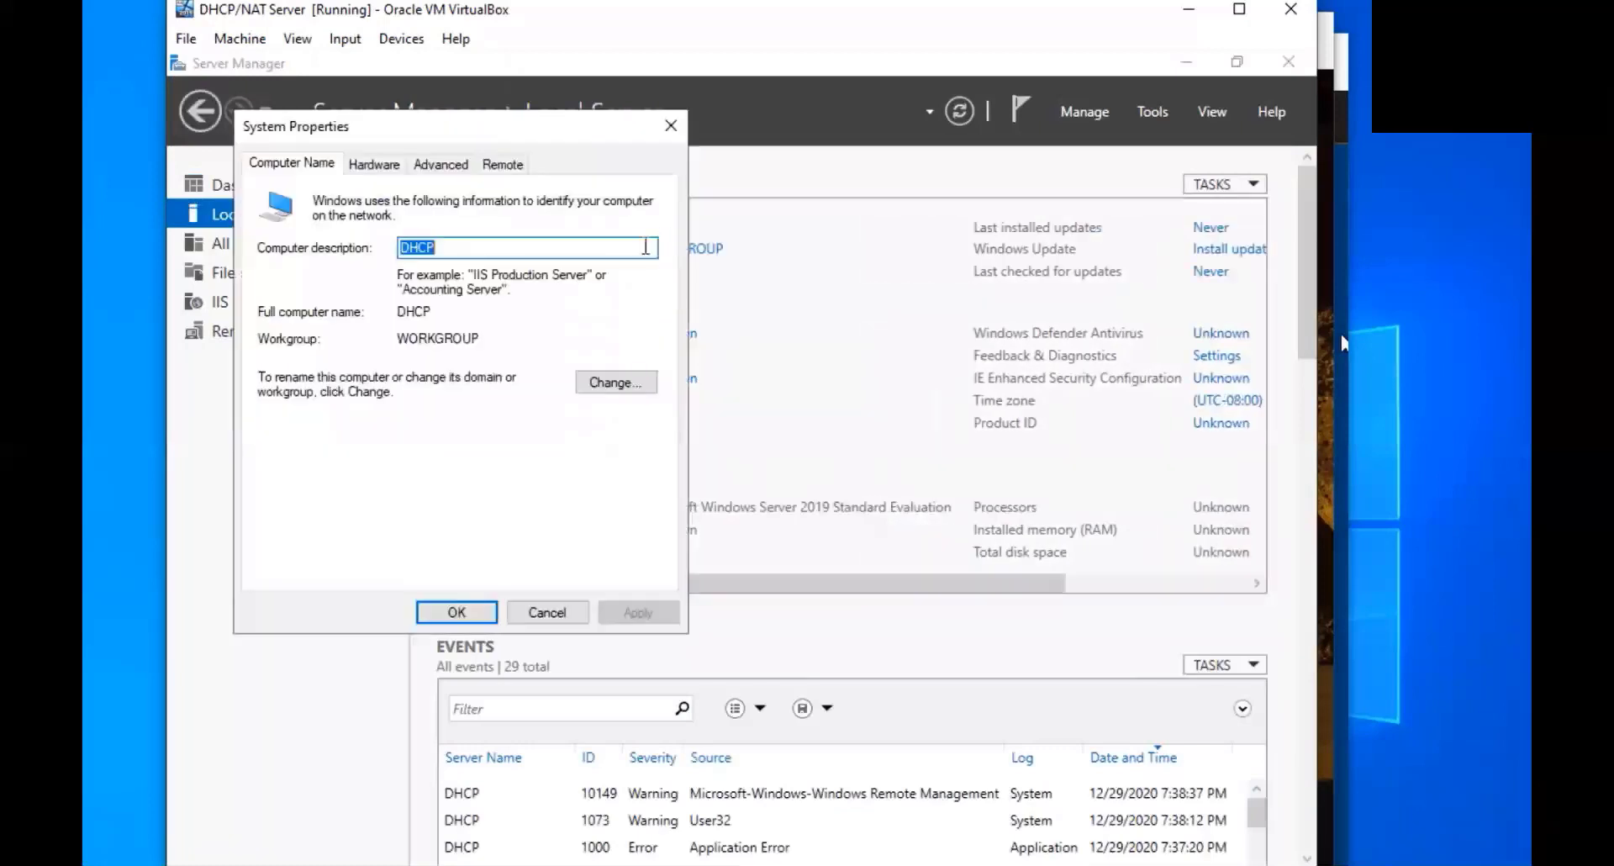
click(588, 380)
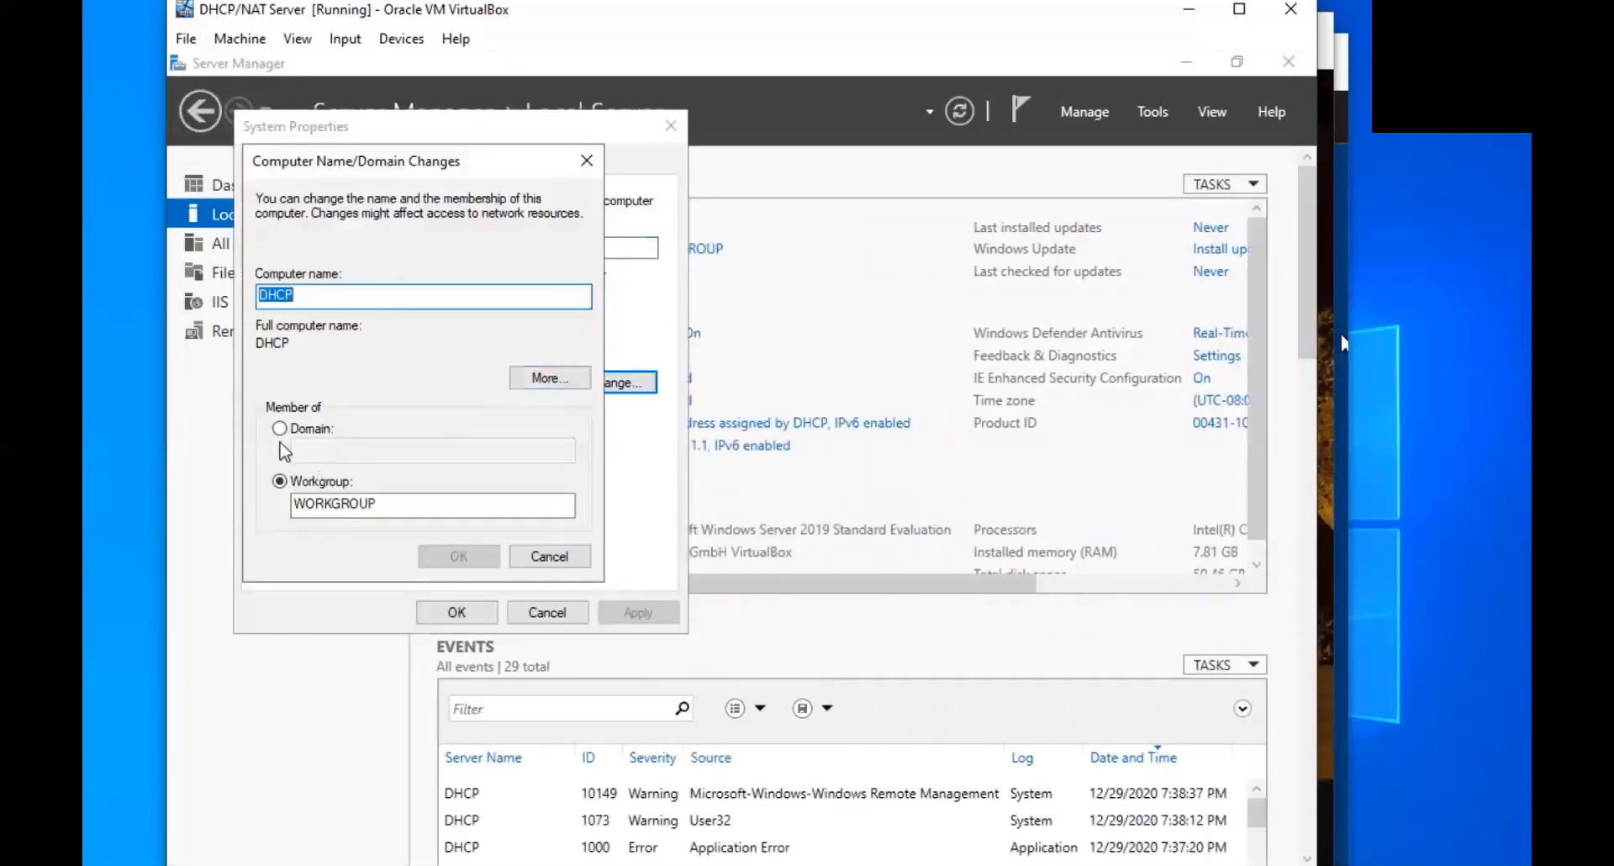
click(280, 428)
click(336, 445)
Enter domain pleon.com and the administrator account credentials to join
text(p)
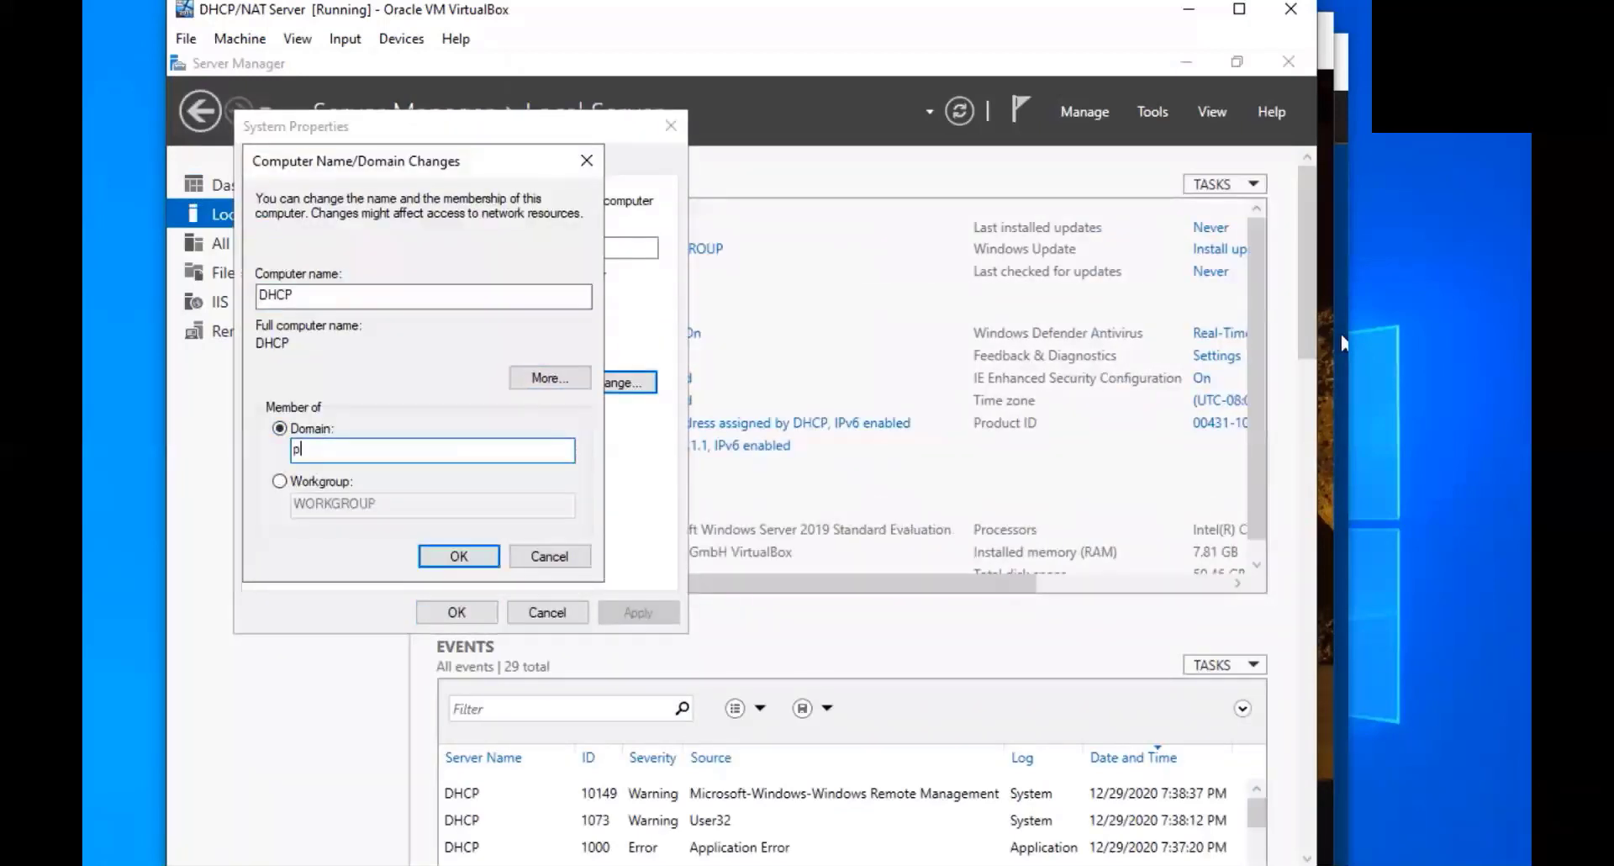
text(leon.com)
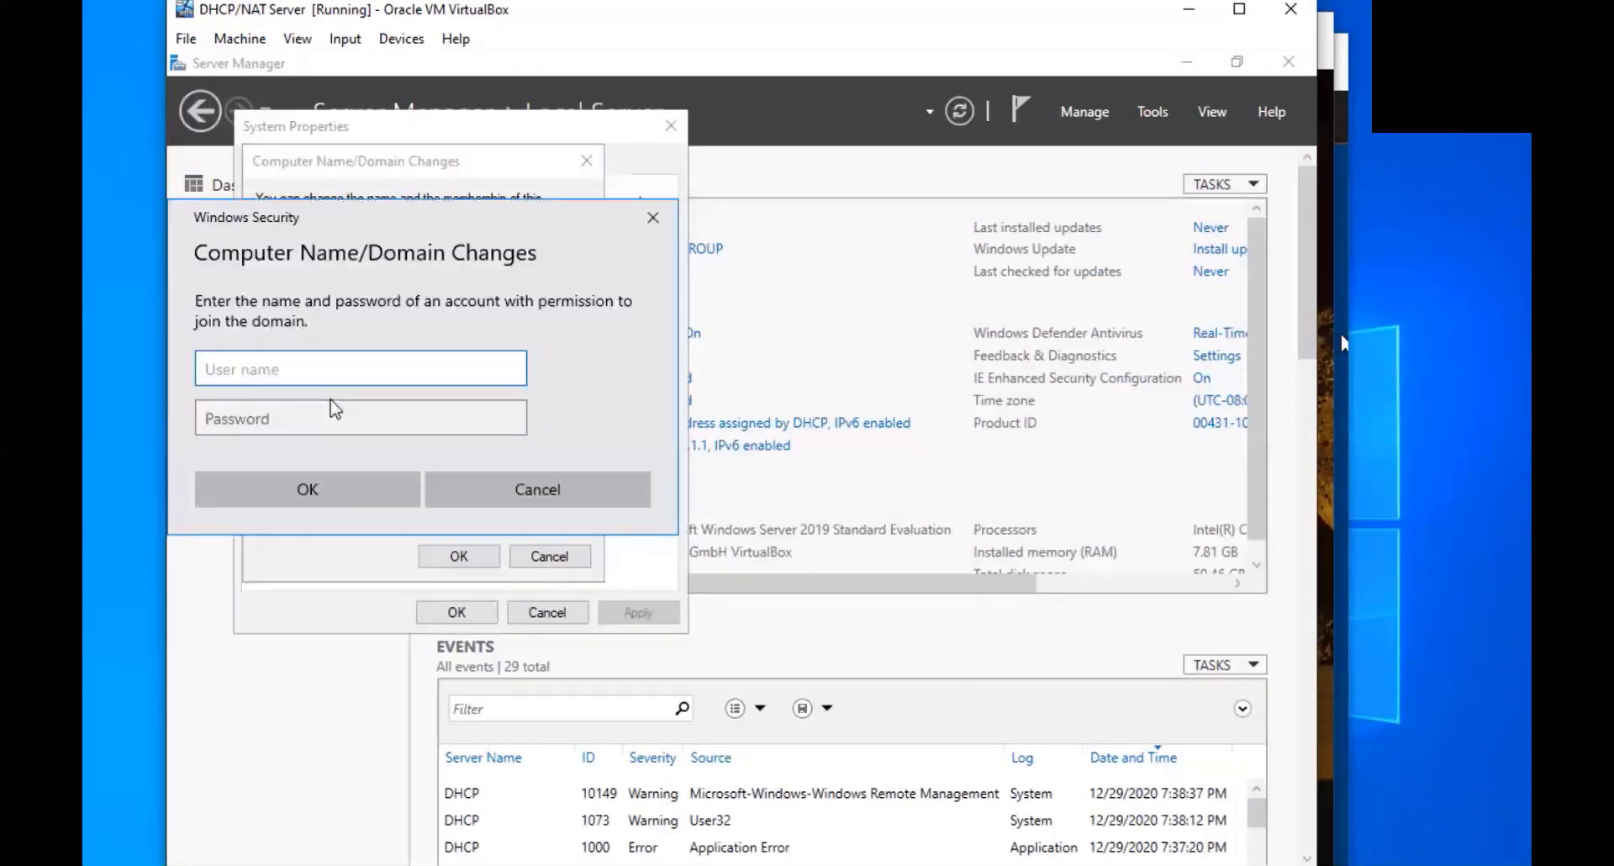
text(administrator)
key(Tab)
text(Password1)
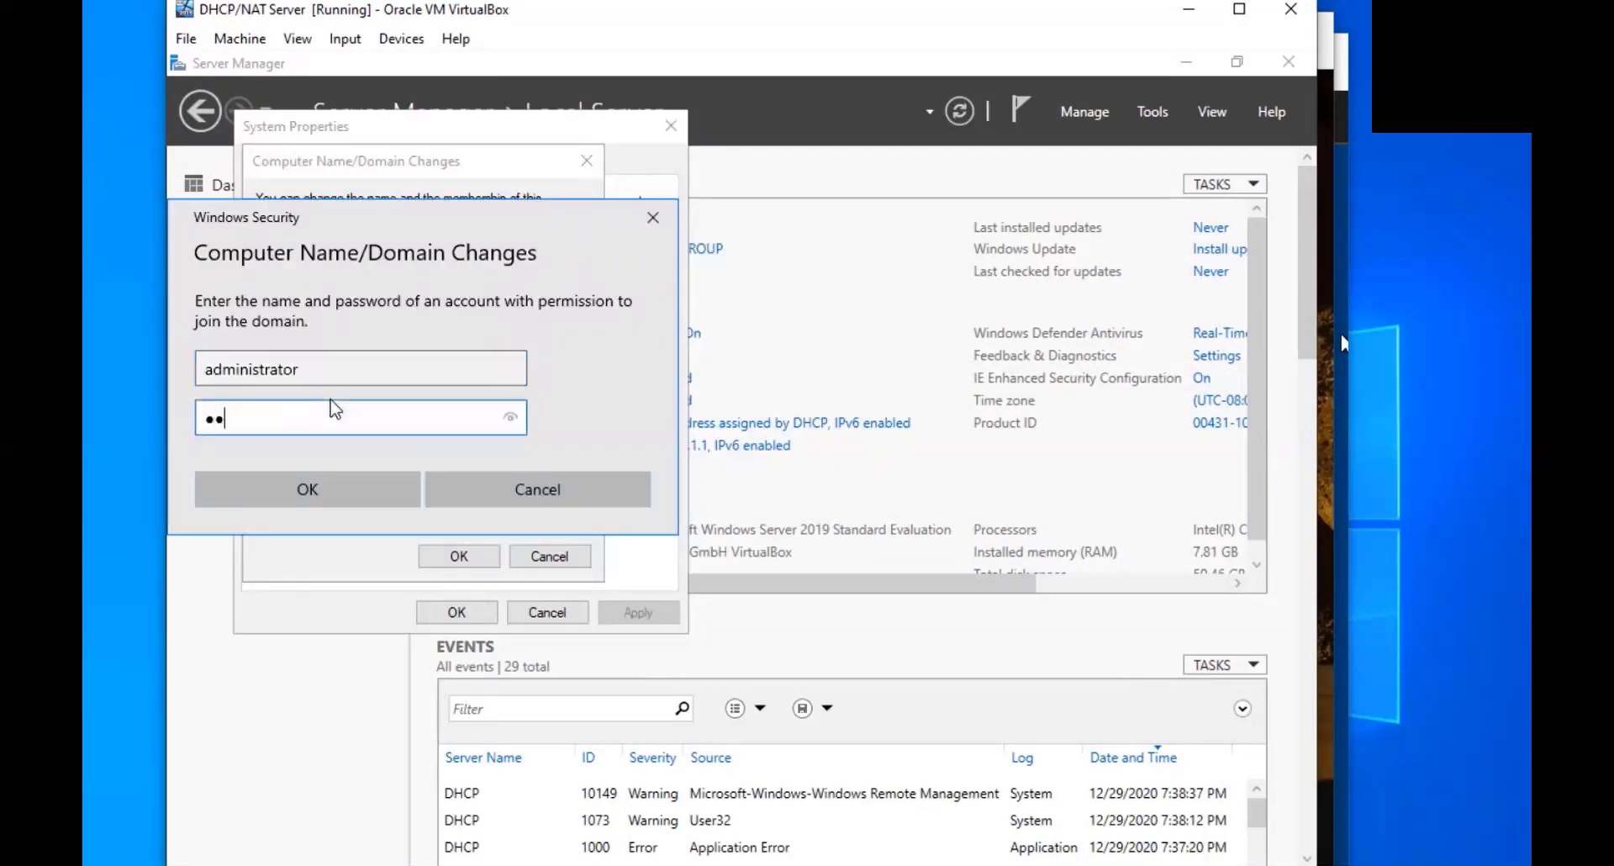
key(Return)
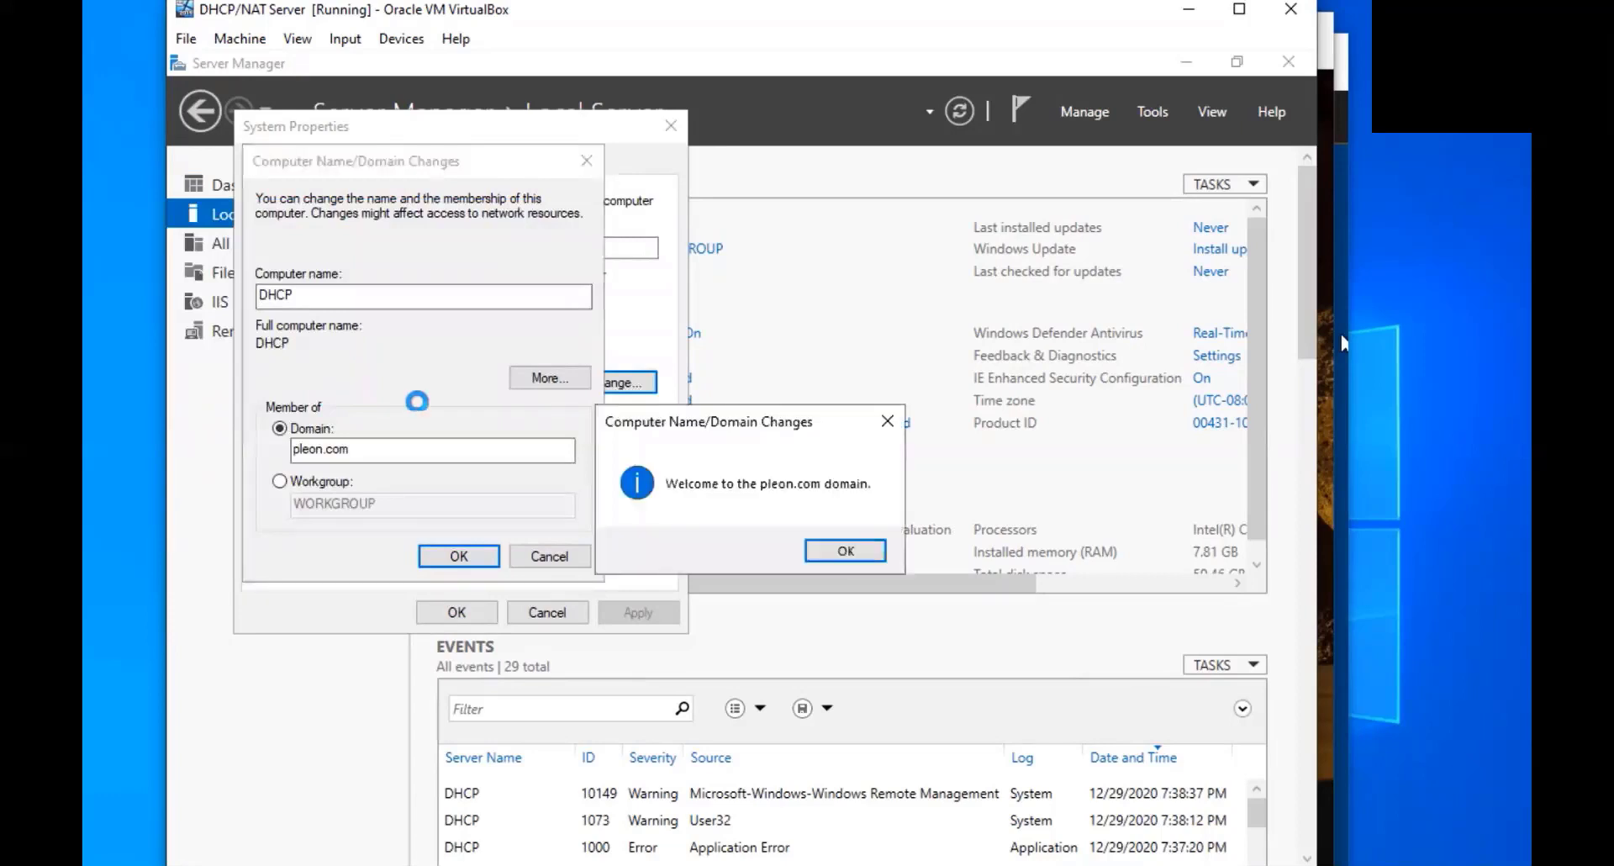
Dismiss the welcome and restart notices, close System Properties, and restart the DHCP server
click(843, 548)
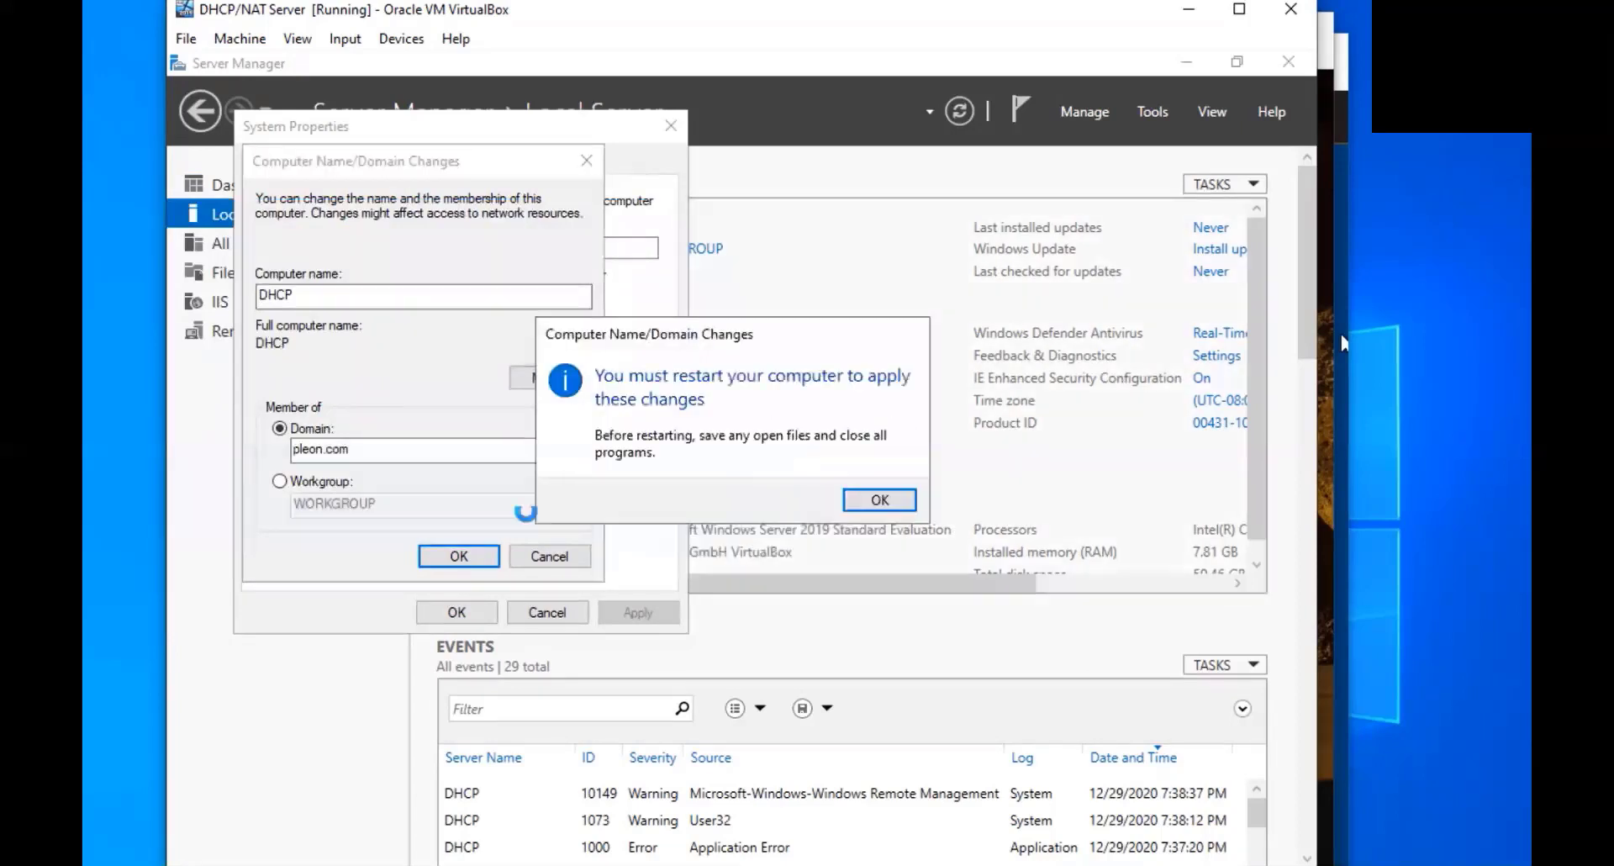
click(975, 497)
click(455, 612)
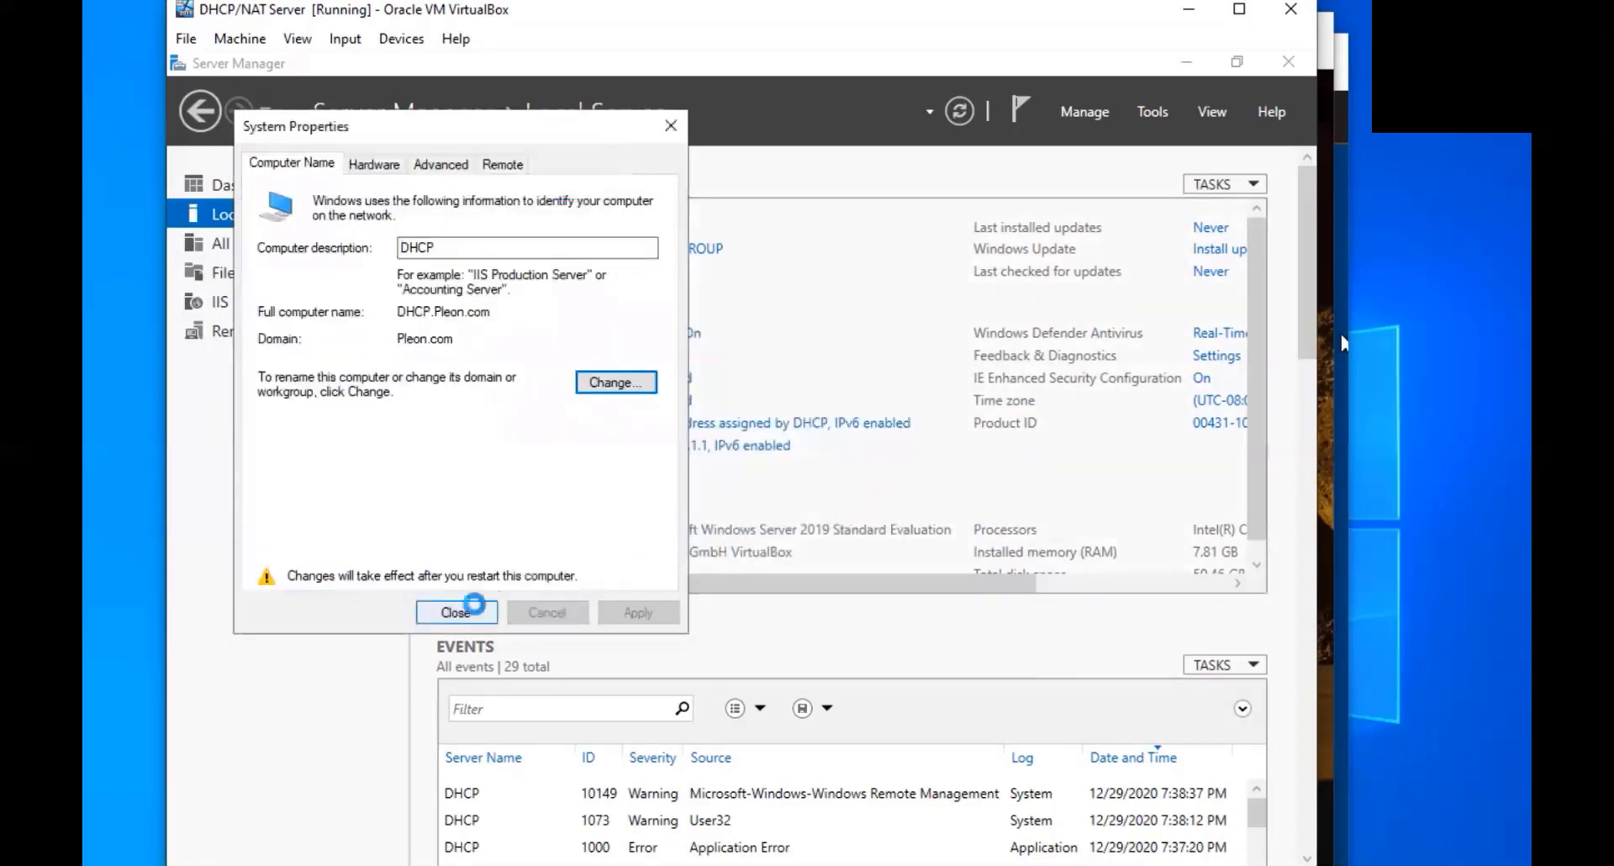
click(652, 486)
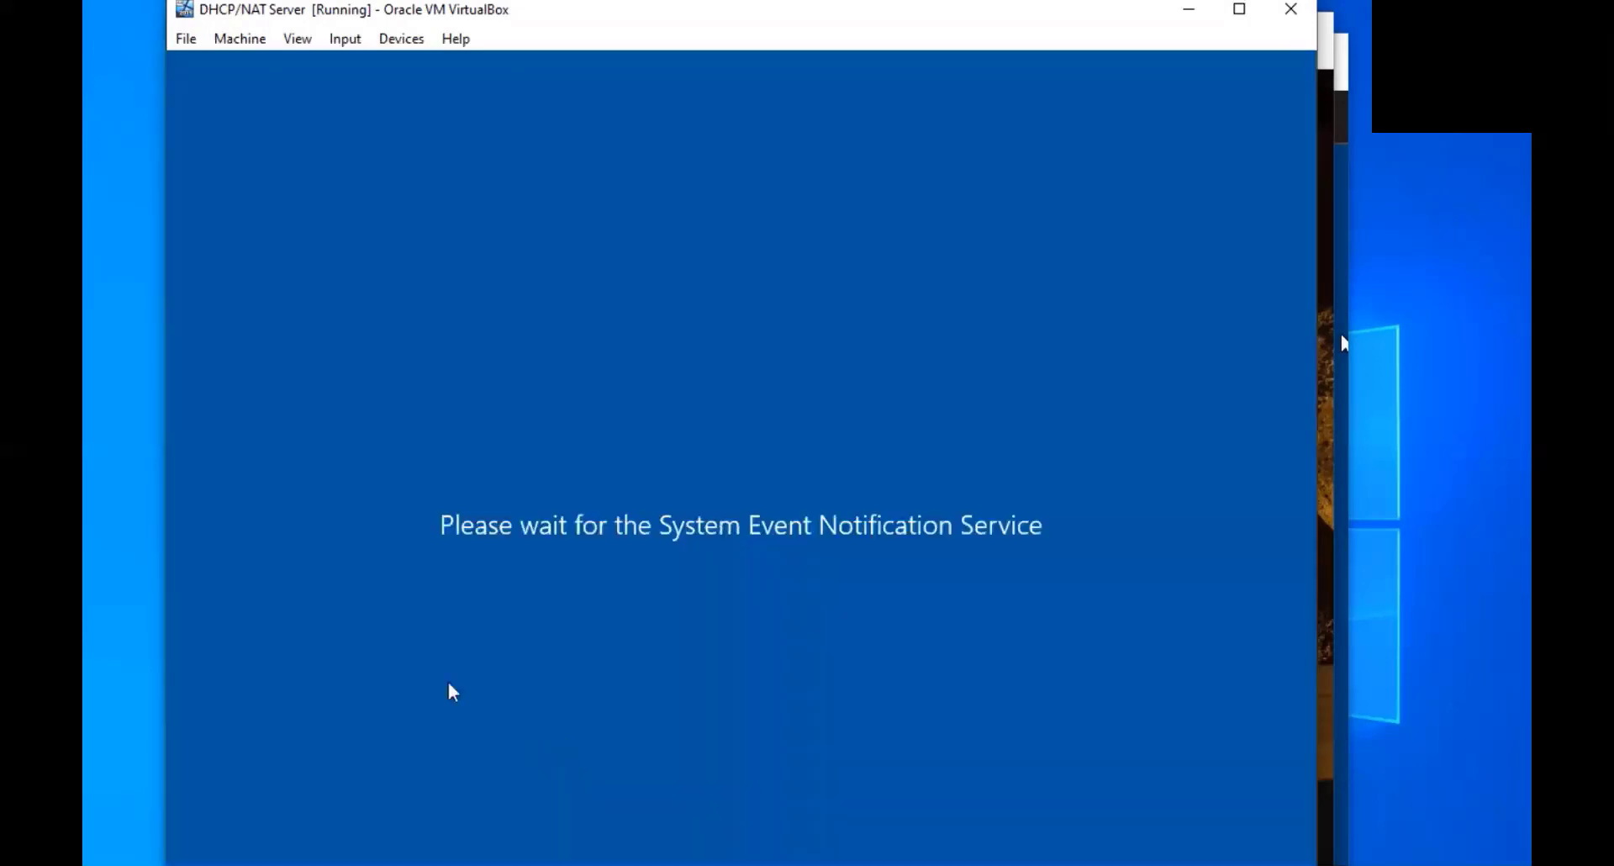
Sign in to the SCCM server as Other user Pleon\administrator with the domain password
click(1339, 334)
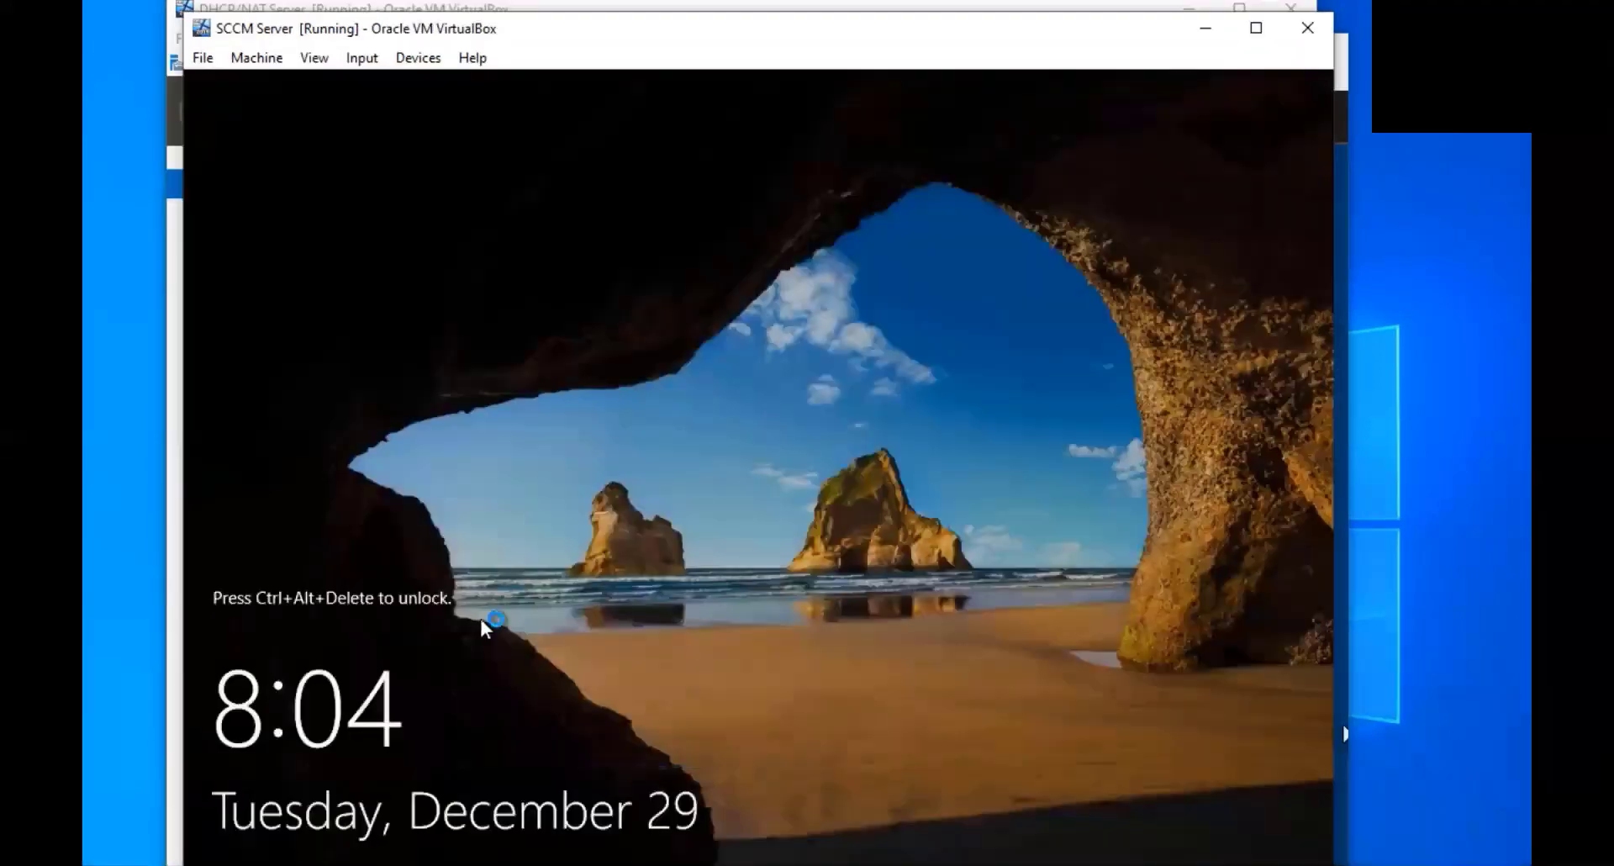
key(ctrl+alt+Delete)
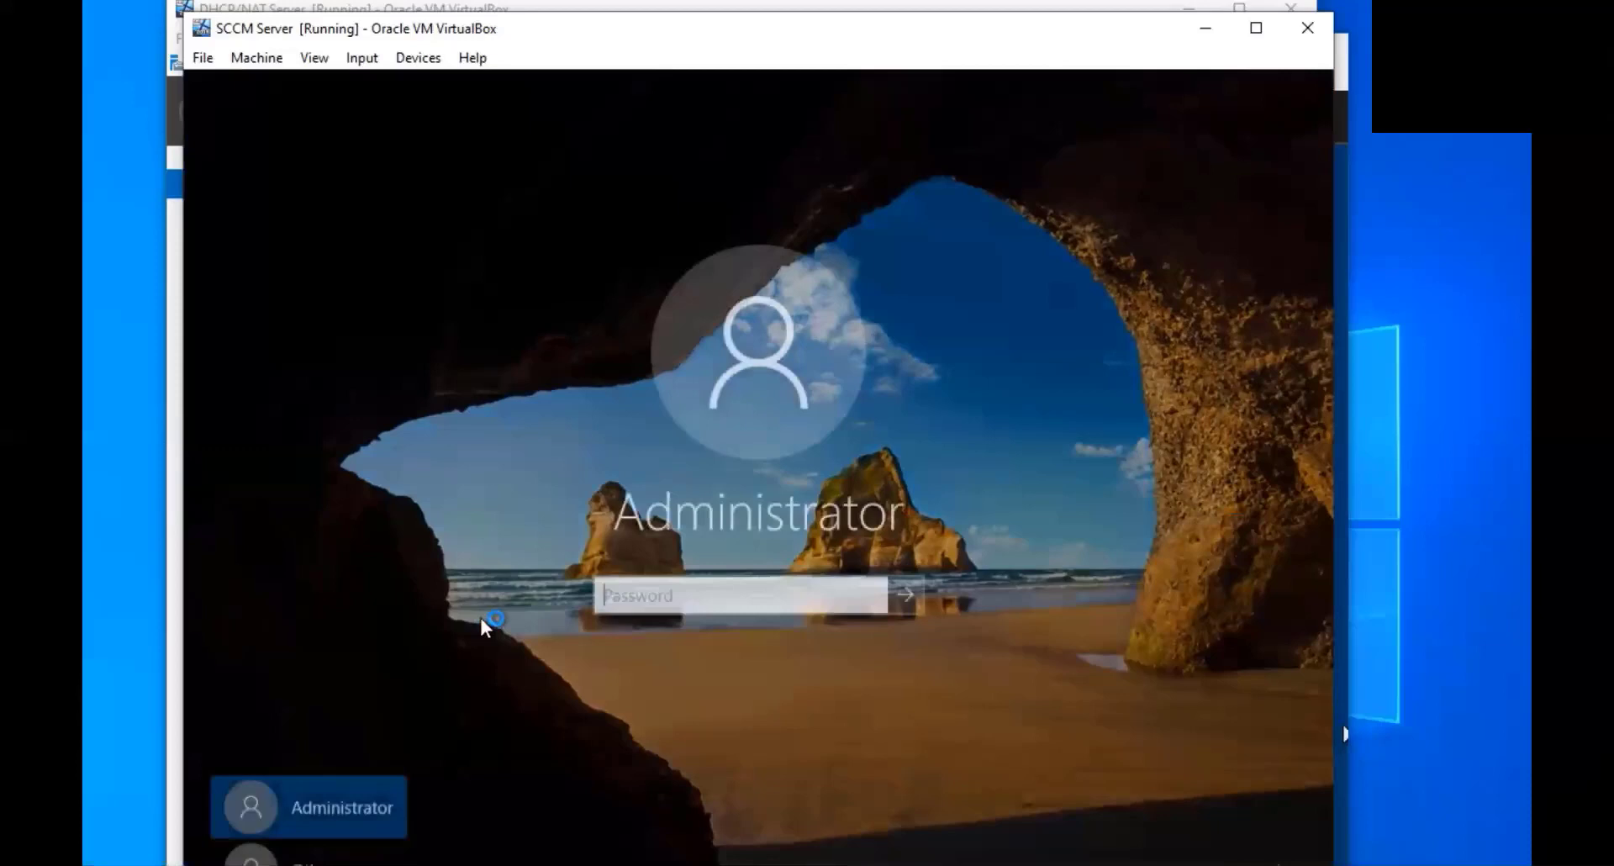
click(383, 855)
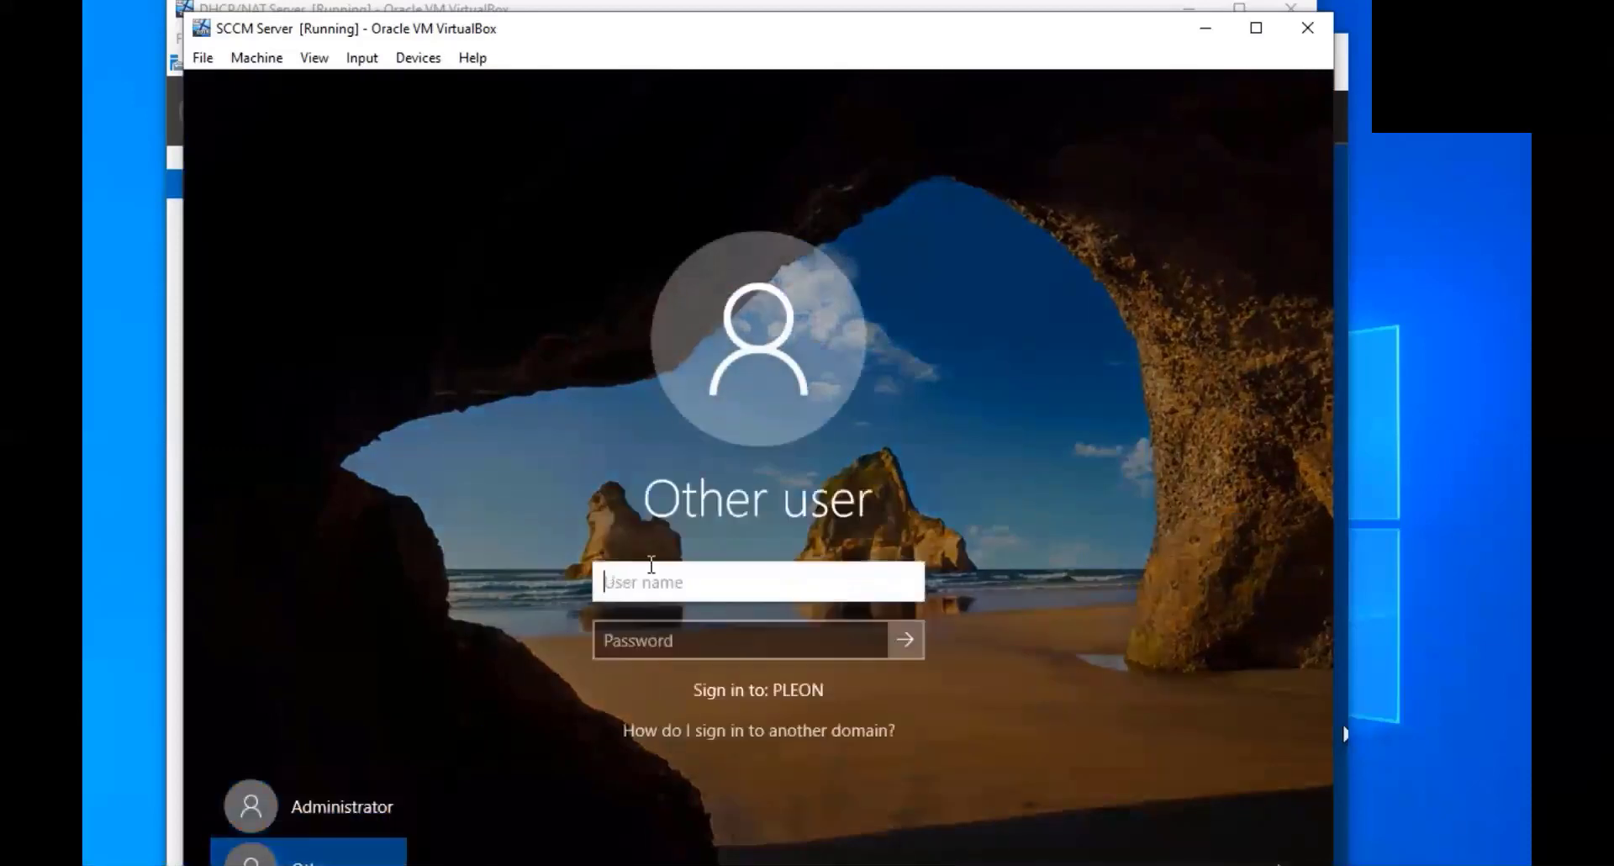
text(Pleon\)
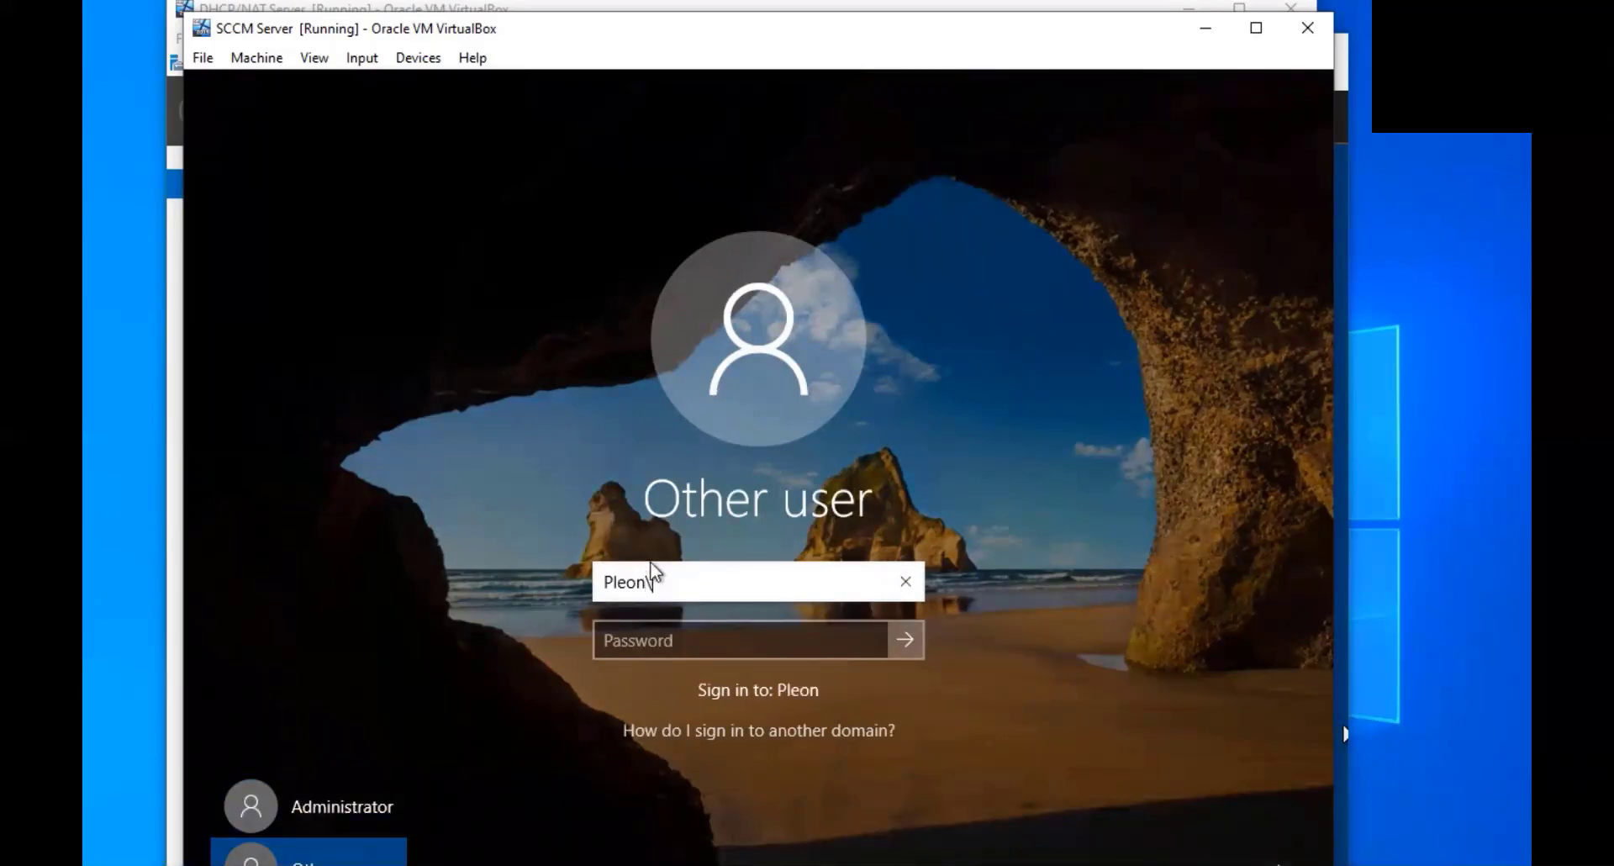
text(administrator)
key(Tab)
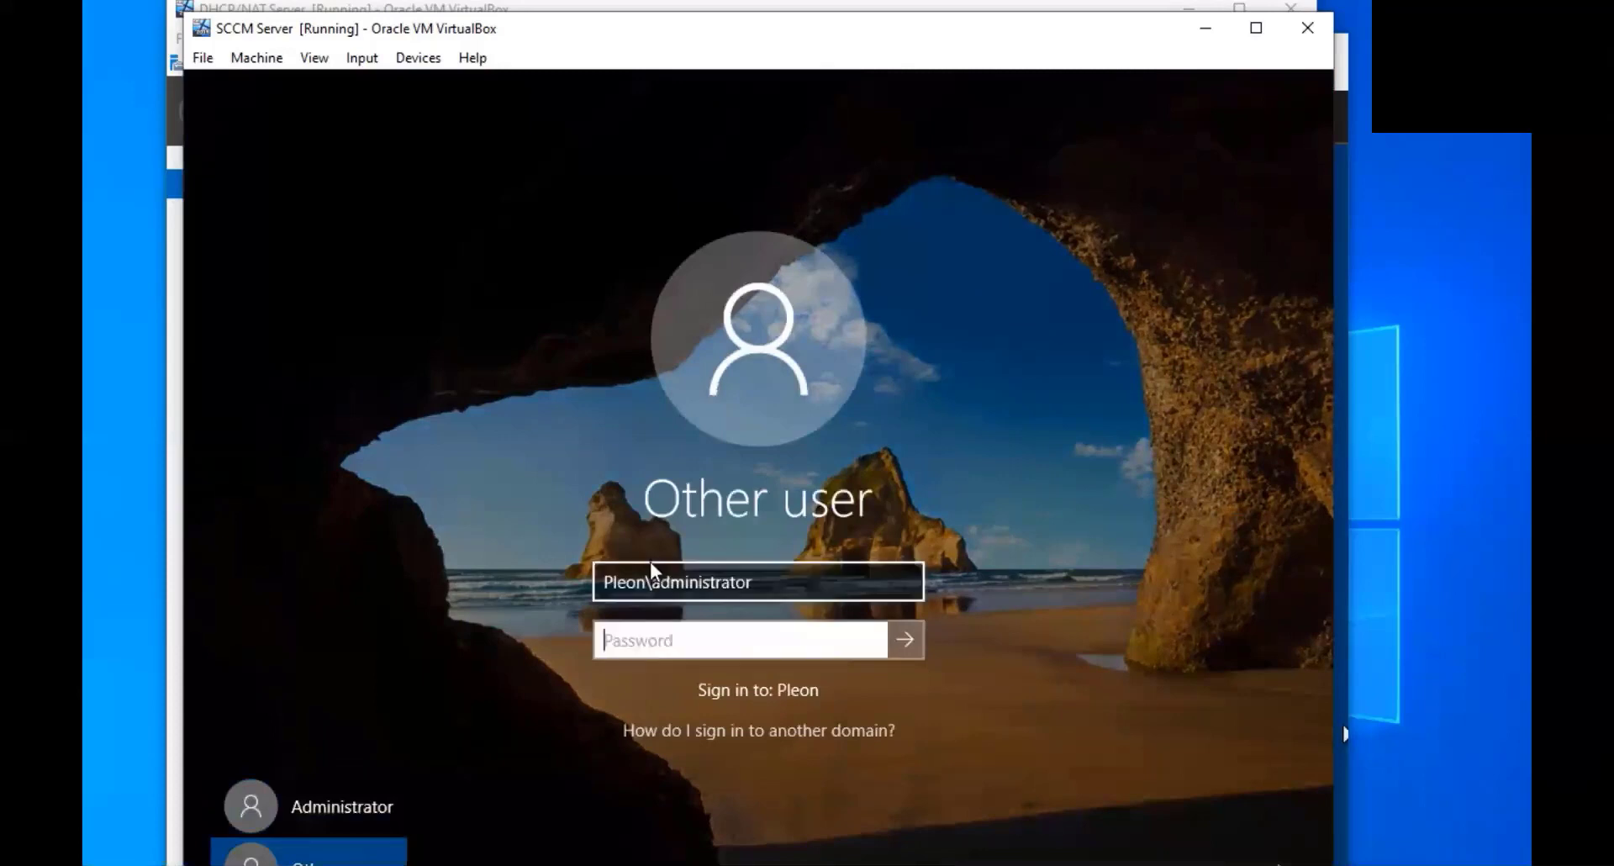
text(•••••••••)
key(Return)
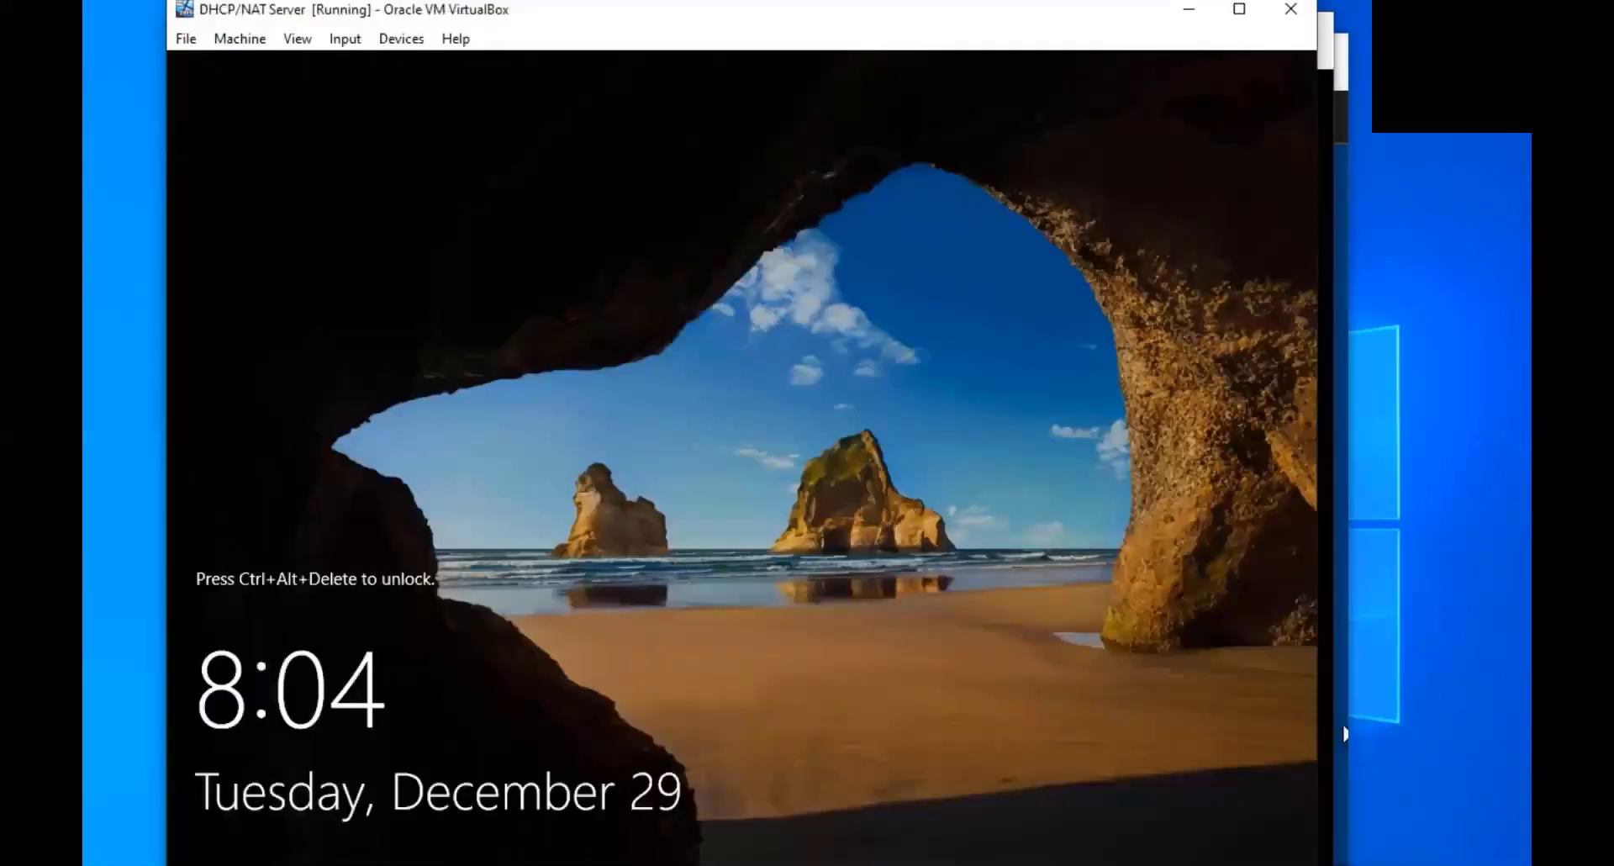
Sign in to the DHCP/NAT VM as Other user pleon\administrator with the account password
key(ctrl+Delete)
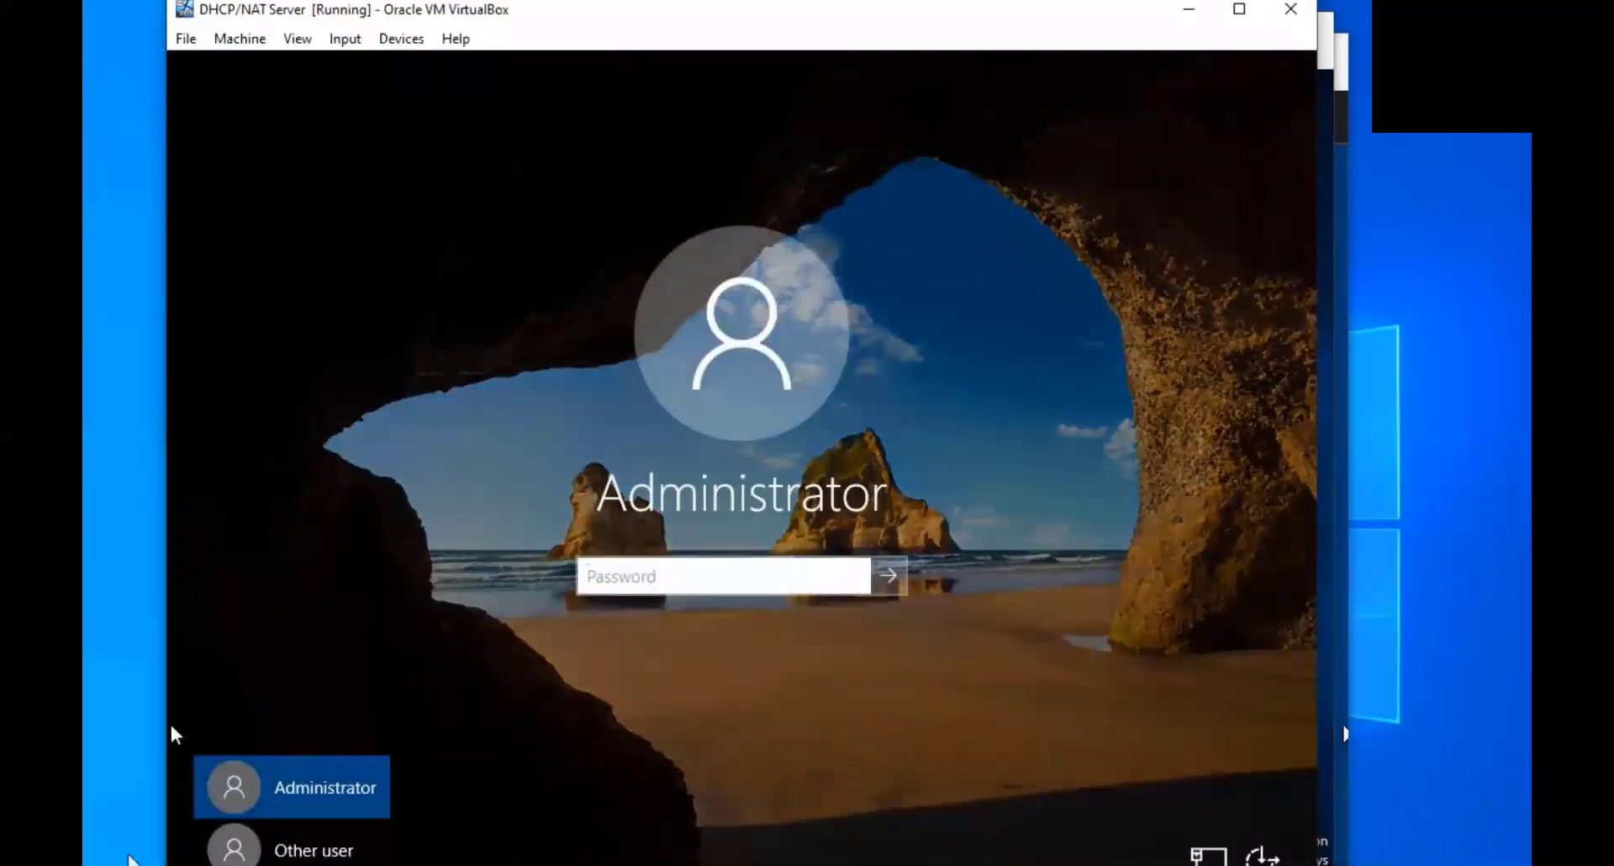
click(294, 851)
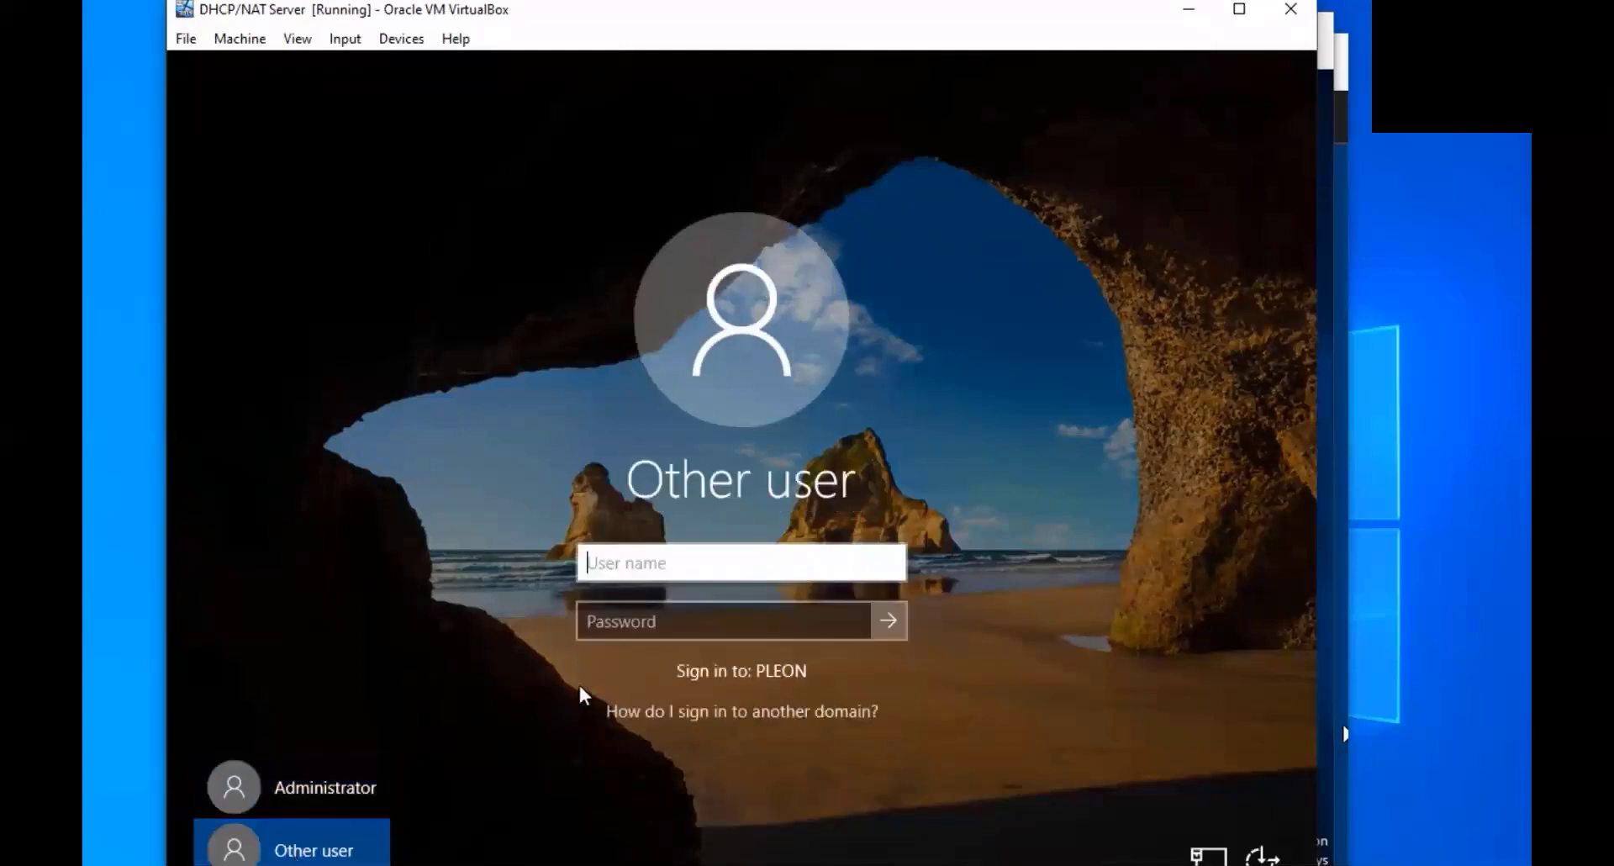
click(307, 805)
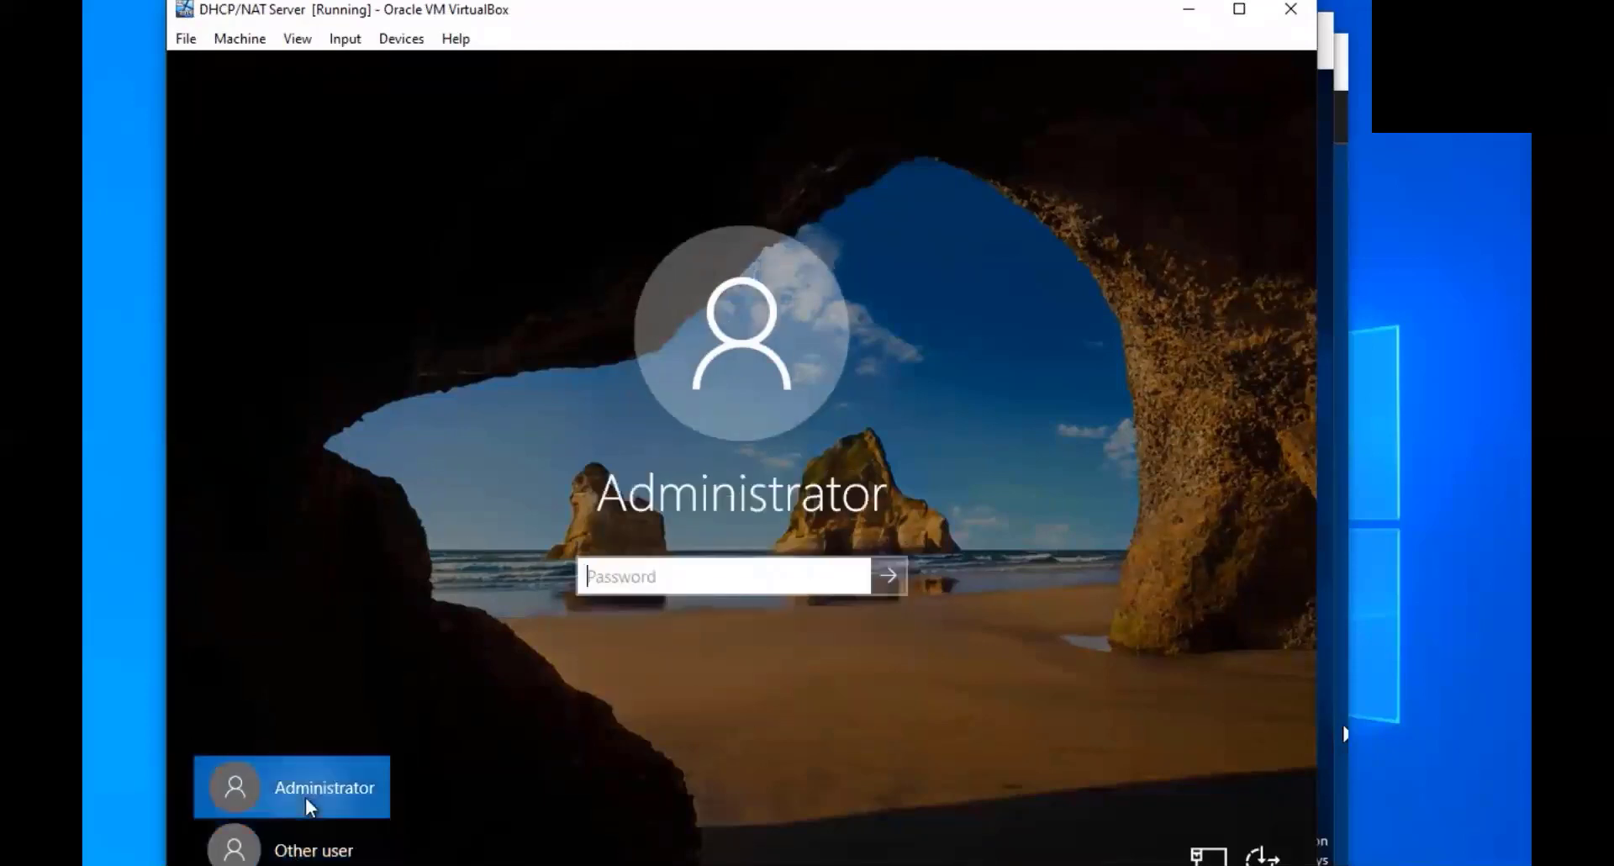
click(290, 848)
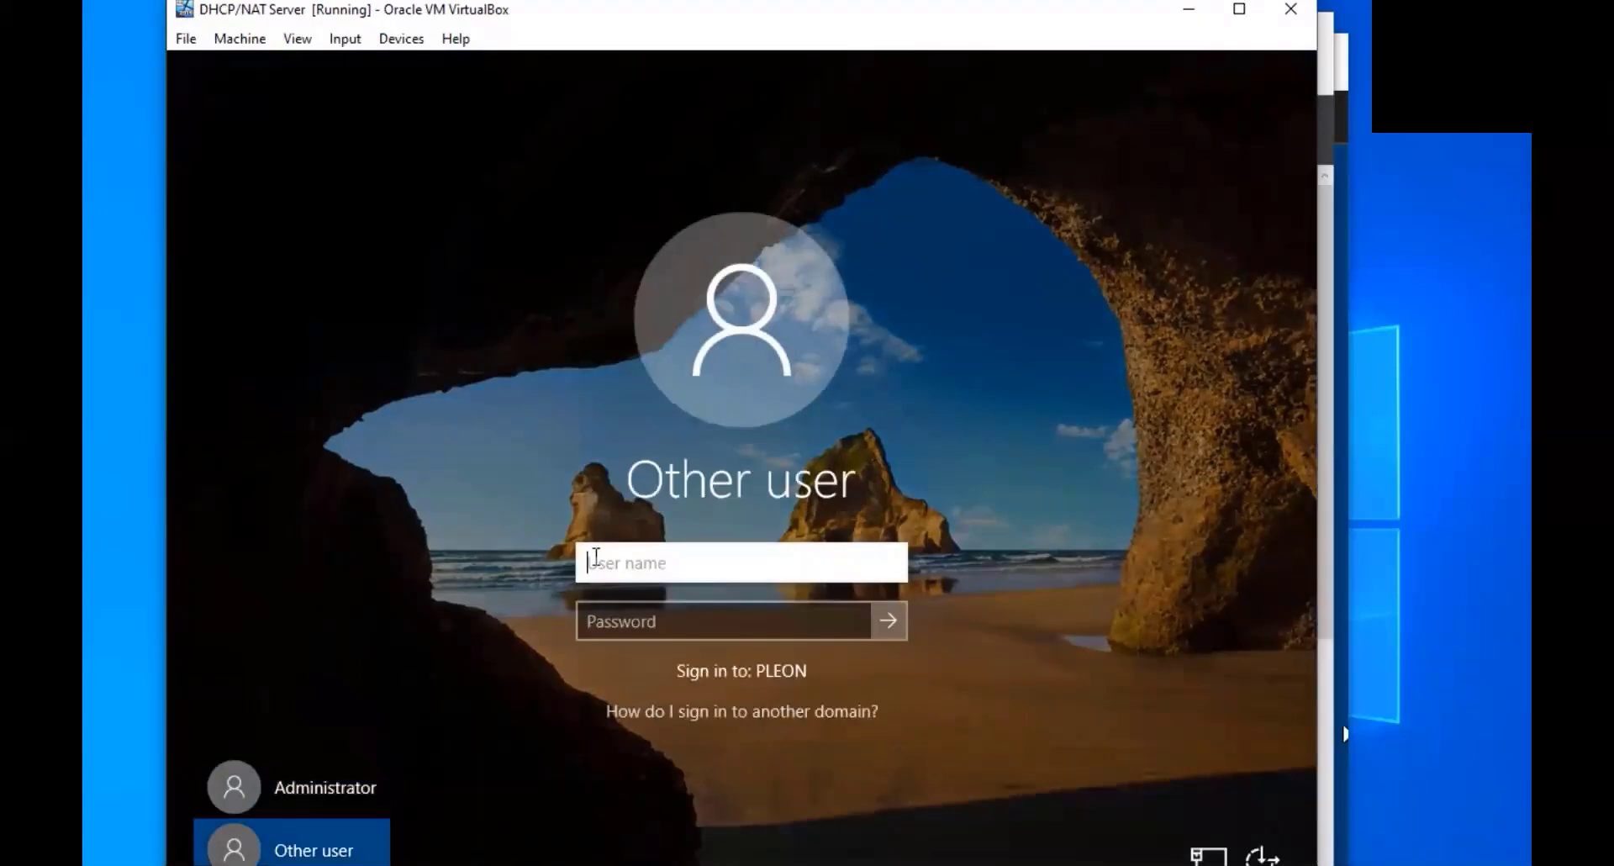
text(pleon\a)
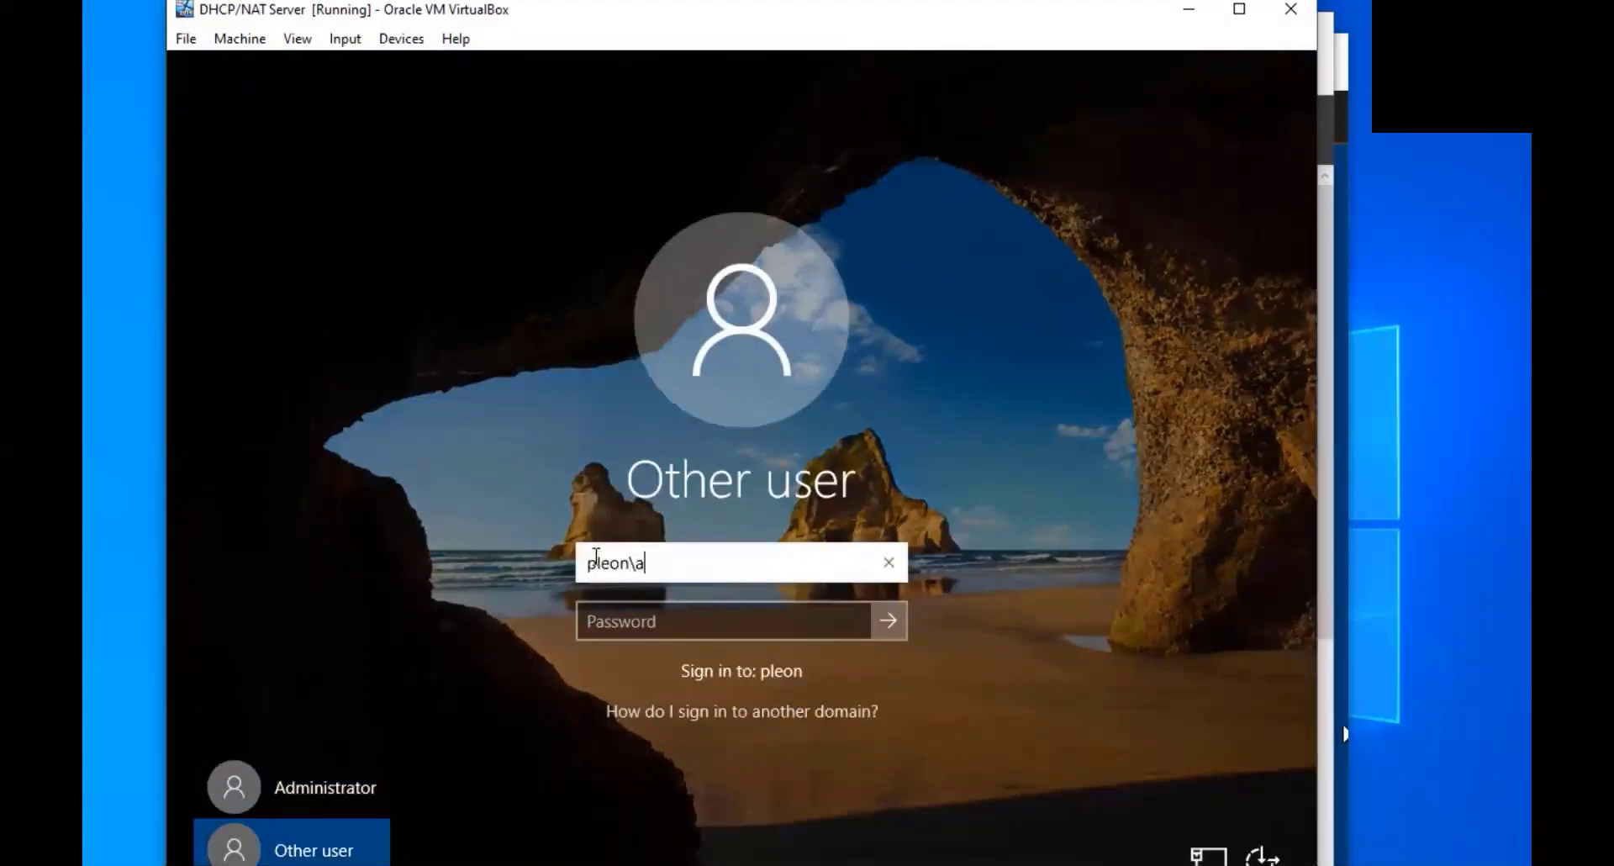
text(dministrator)
key(Tab)
text(Pa$$w0rd)
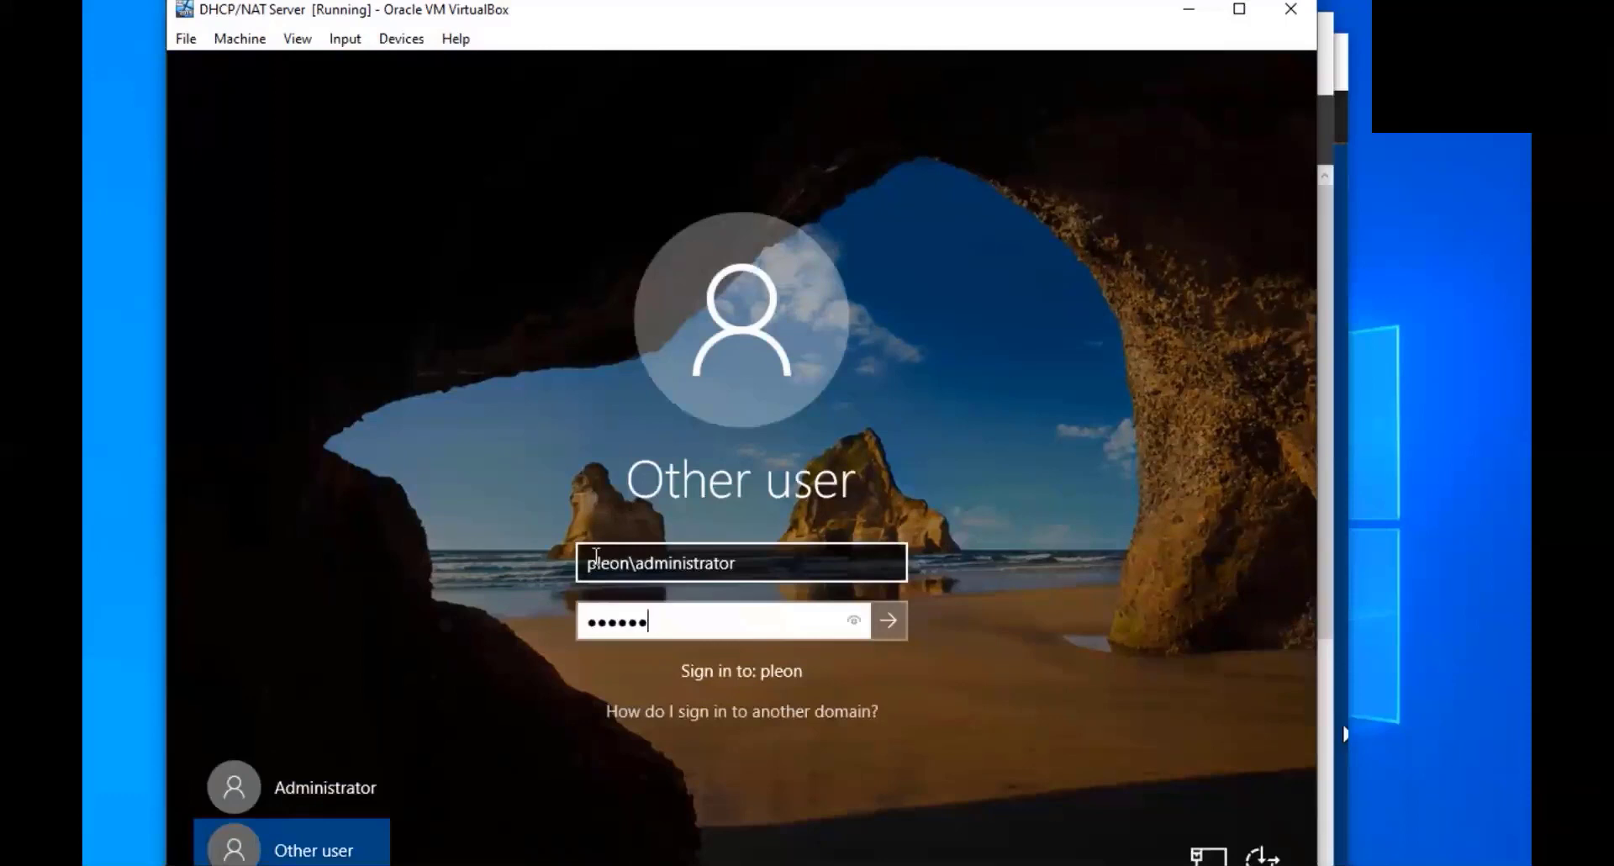
key(Return)
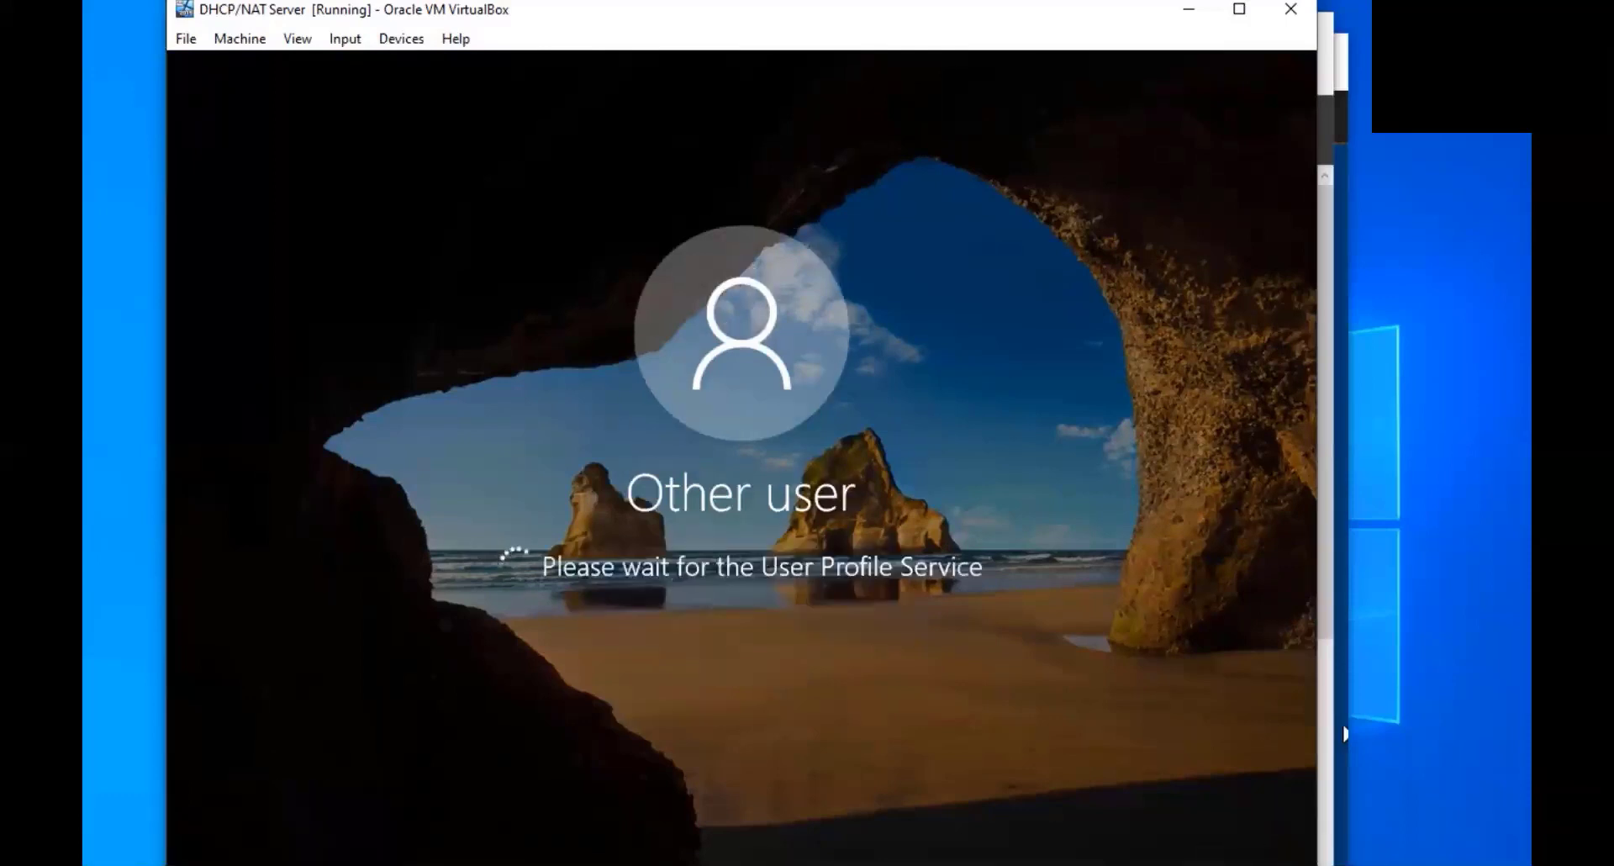